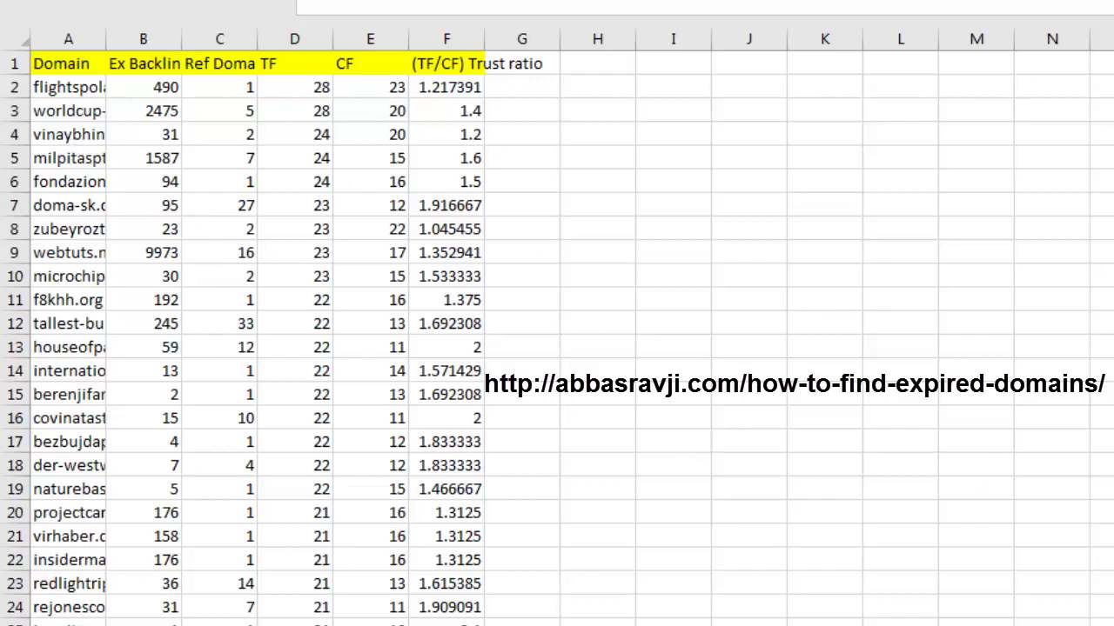
- Look over the domain list's header row from Domain to Trust ratio and scan the rows to the end of the sheet
left_click_drag(61, 64, 446, 64)
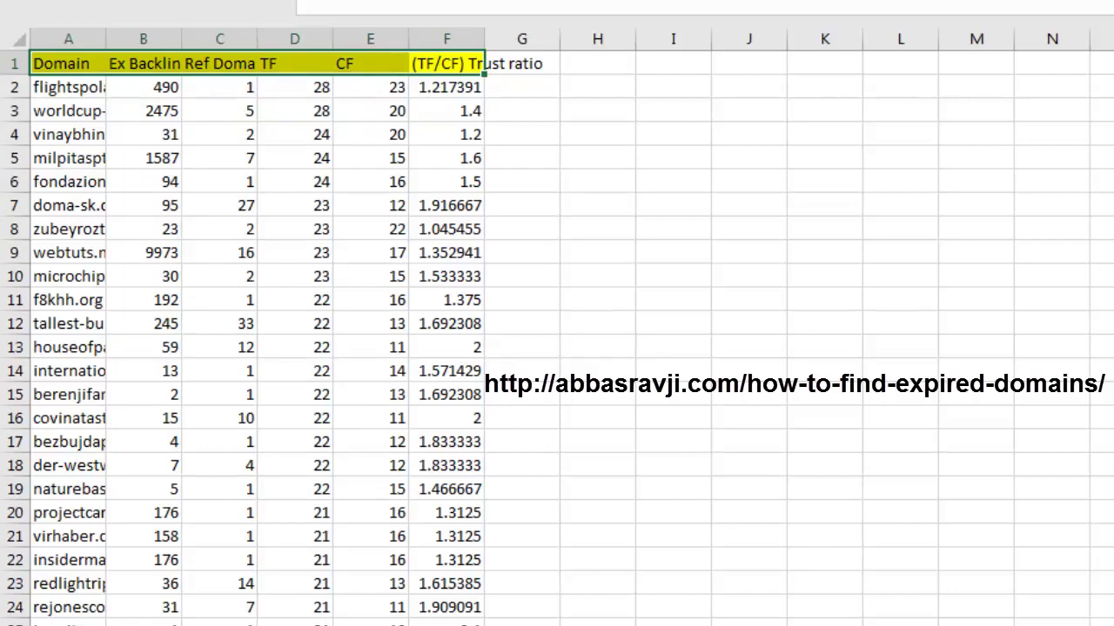
scroll(556, 338, "down", 20)
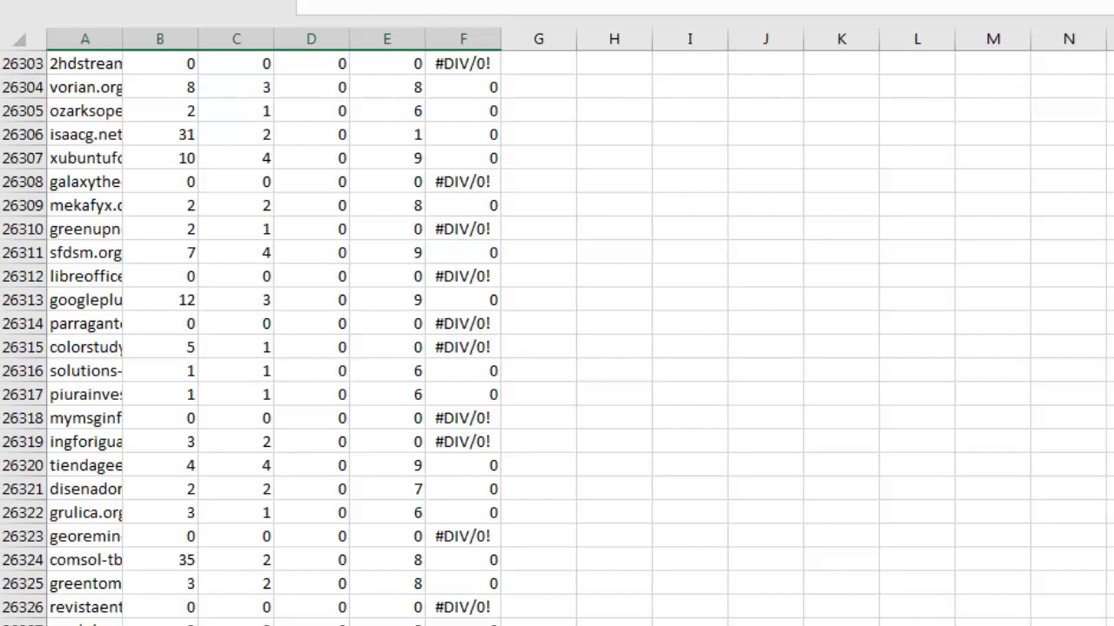
scroll(711, 462, "up", 20)
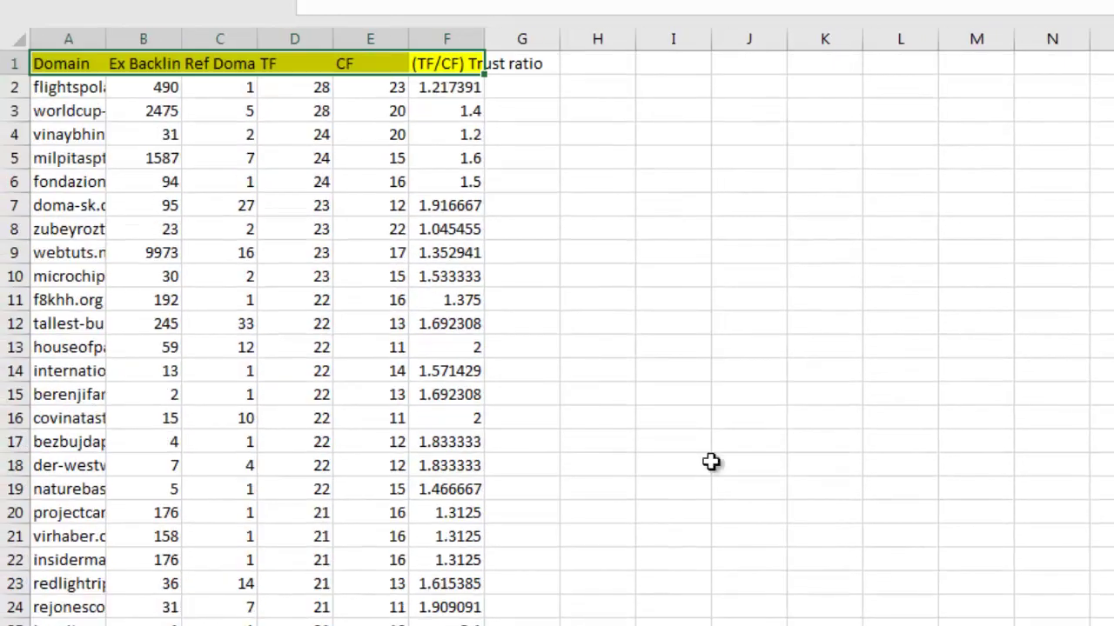
left_click(540, 426)
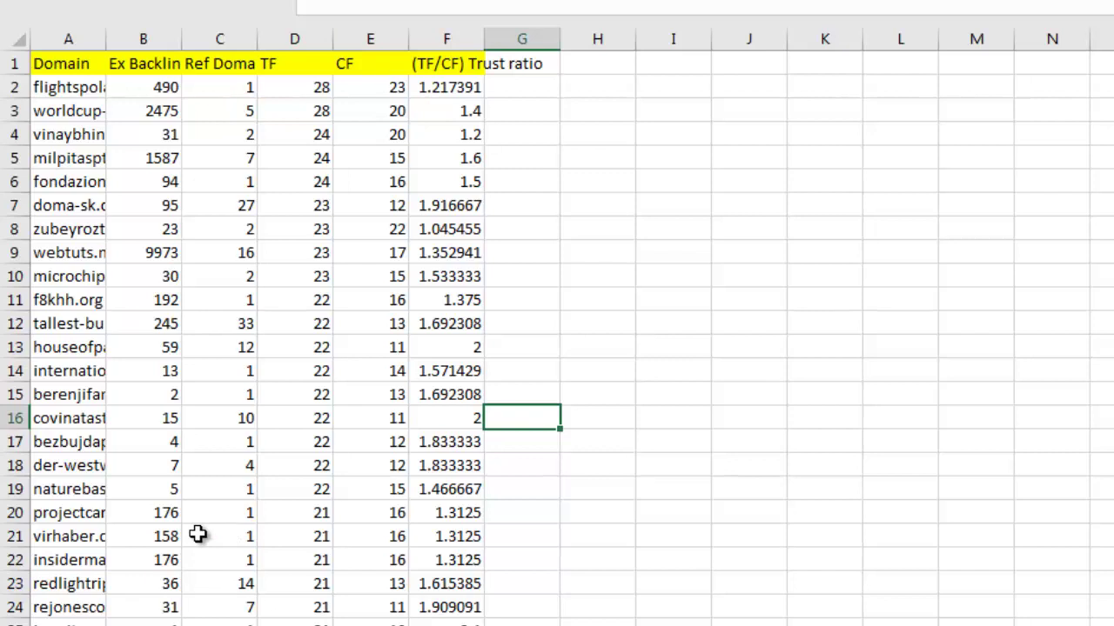
- Examine the TF and CF values of the first domain and the ratios in the (TF/CF) Trust ratio column
left_click(154, 254)
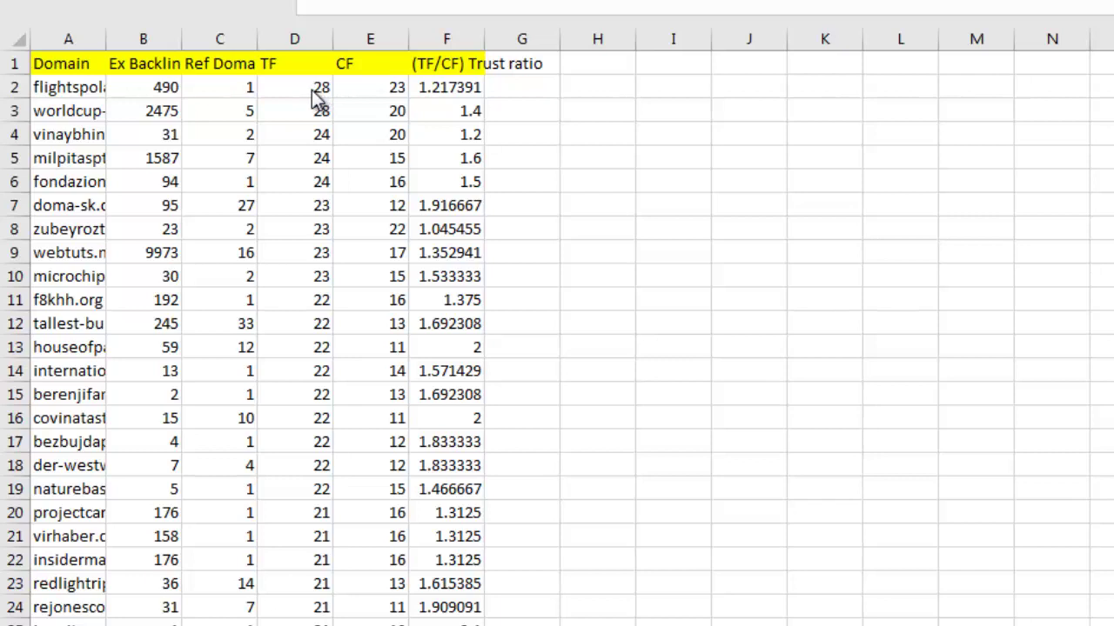
left_click(368, 83)
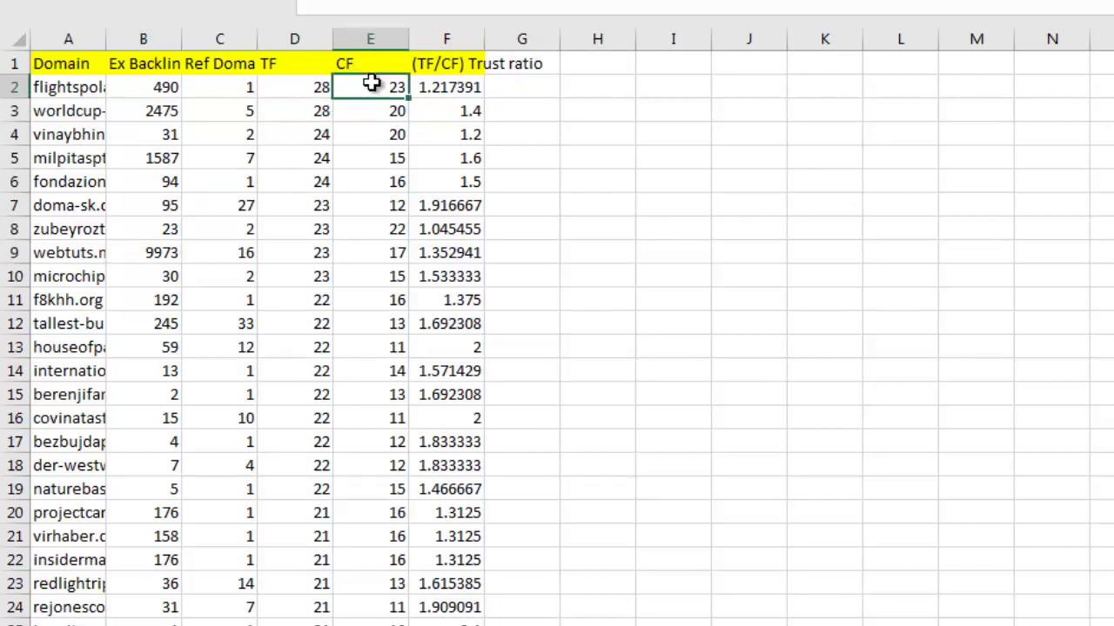
left_click(456, 88)
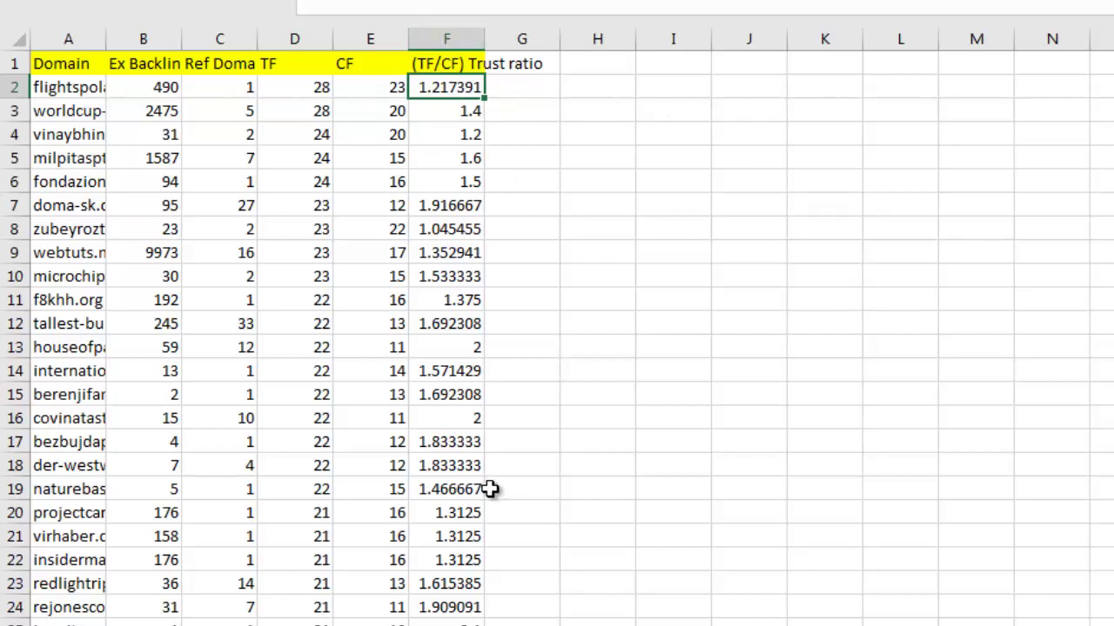
left_click(309, 87)
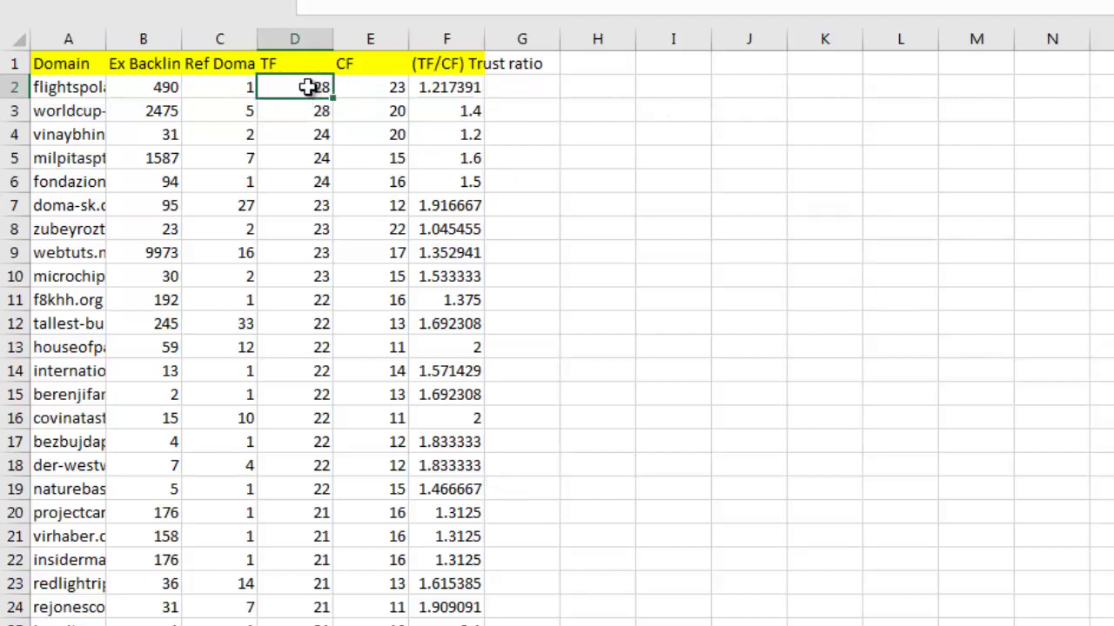
left_click(363, 90)
left_click(442, 88)
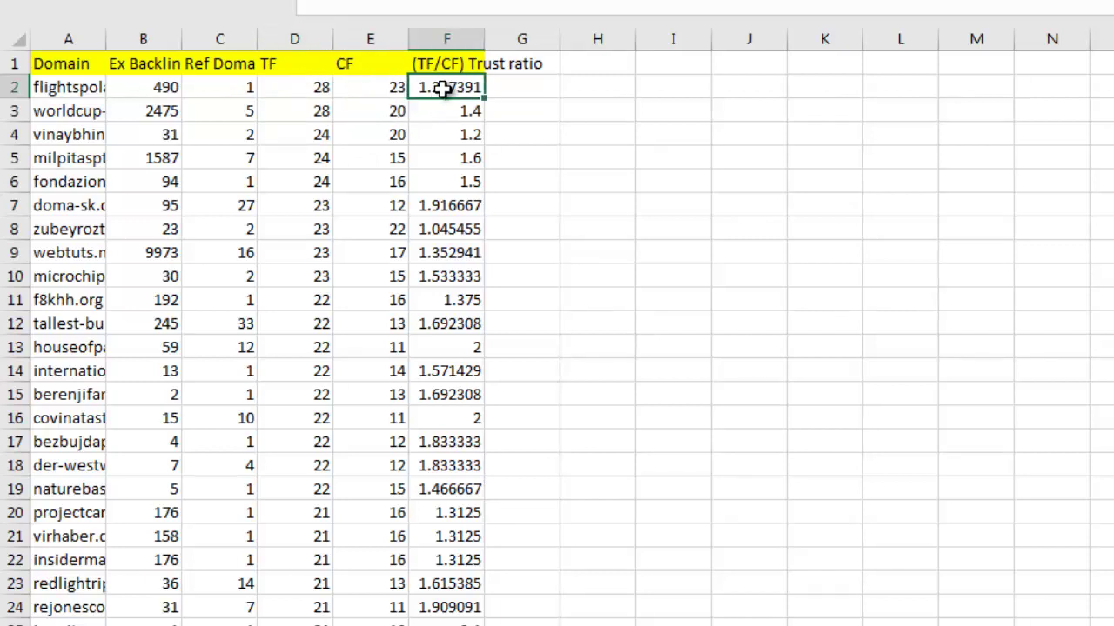
left_click(479, 274)
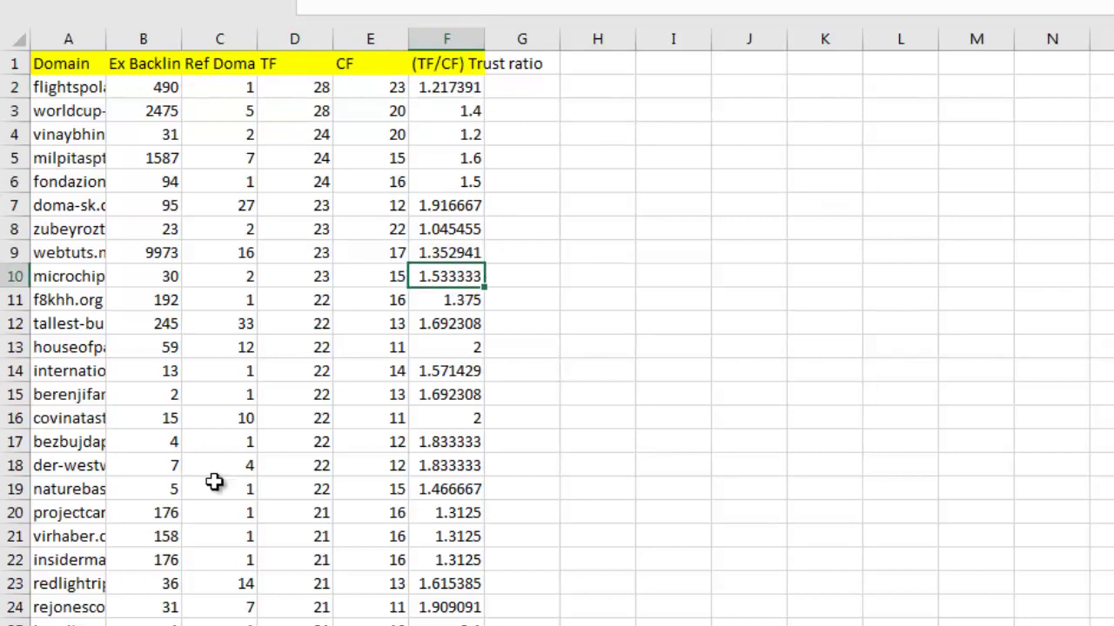
left_click_drag(467, 95, 428, 611)
left_click(520, 536)
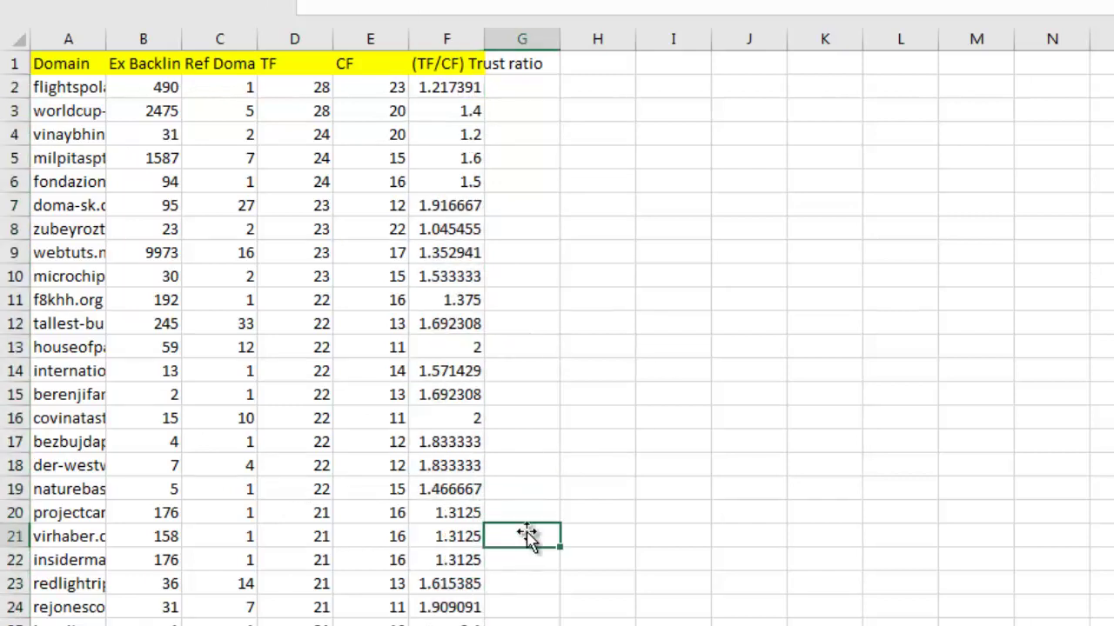
left_click(454, 36)
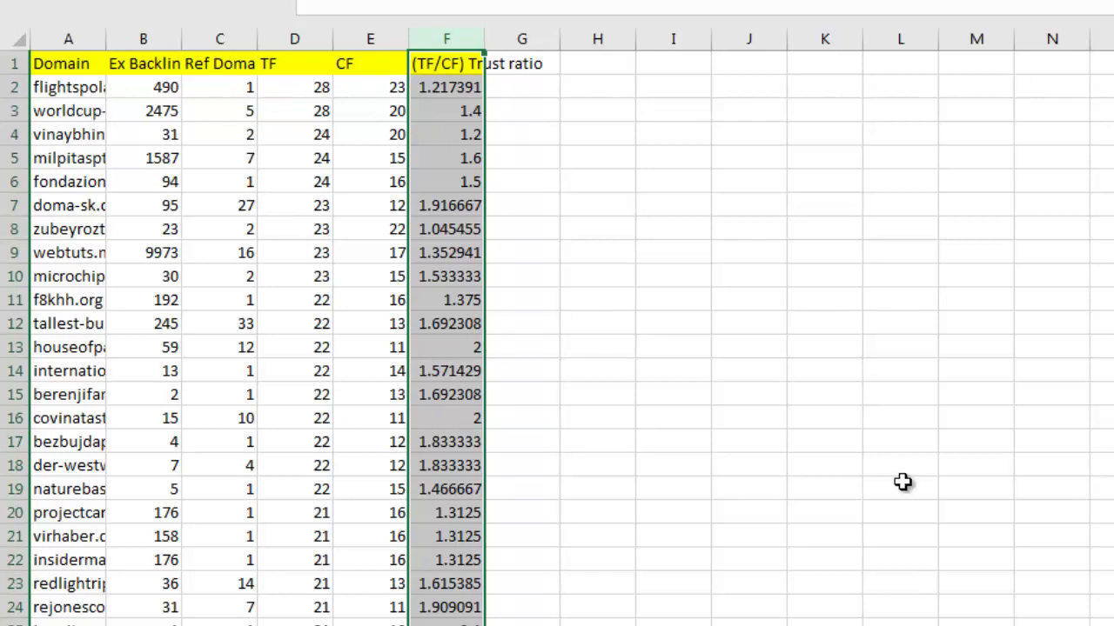
- Delete all domain rows with a TF below 7, from row 3346 through the last row of the list
left_click(311, 31)
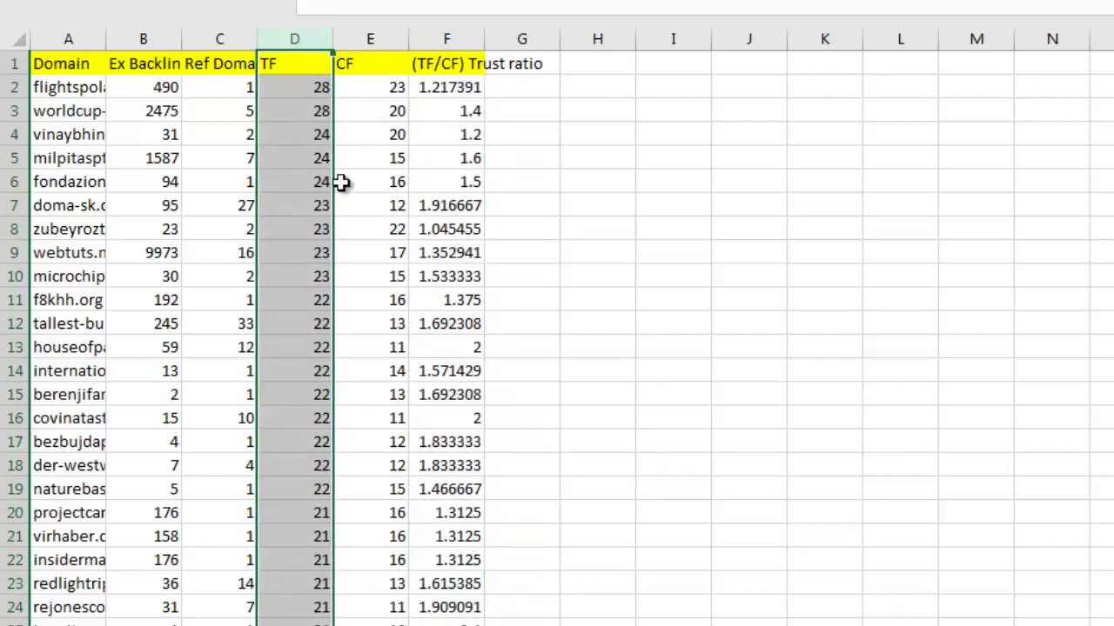
scroll(355, 529, "down", 13)
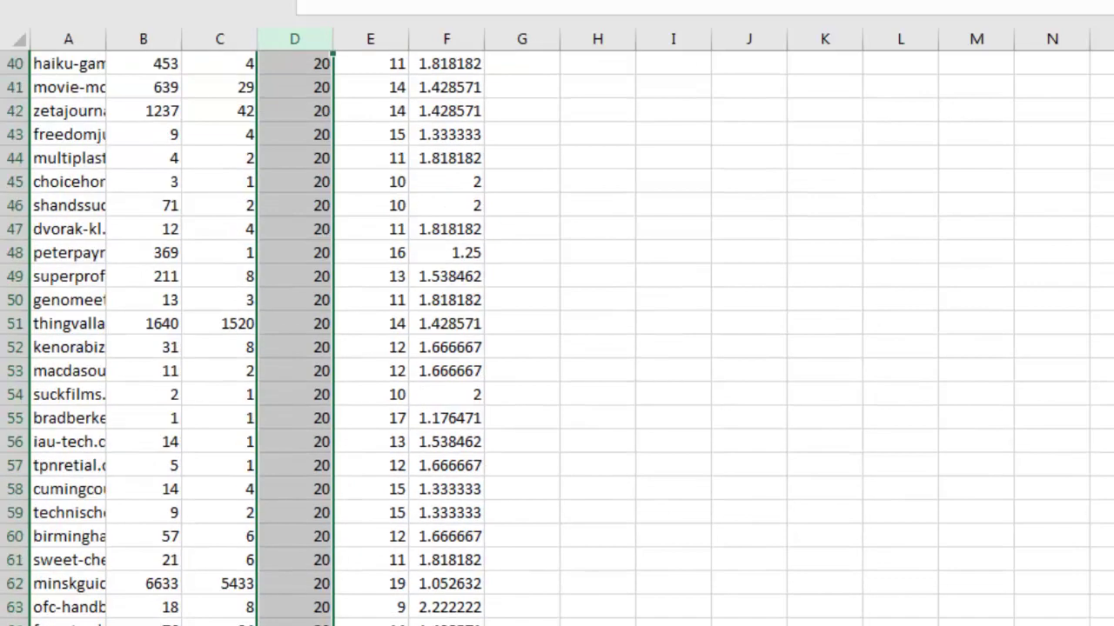
scroll(556, 331, "down", 20)
scroll(557, 330, "up", 20)
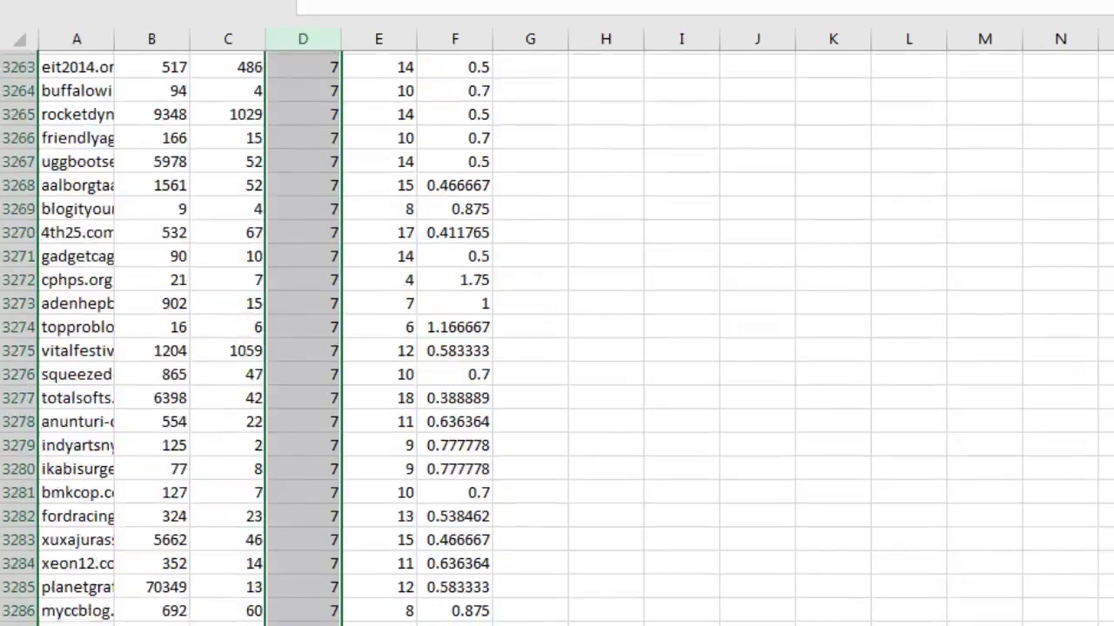
left_click(834, 484)
scroll(834, 484, "down", 20)
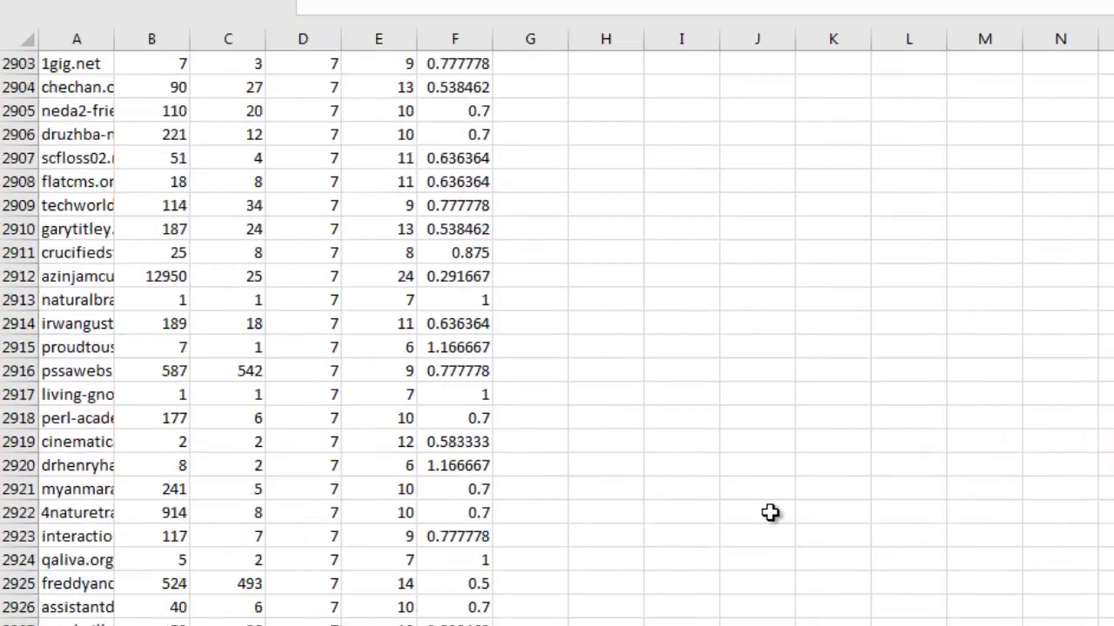
scroll(769, 513, "down", 20)
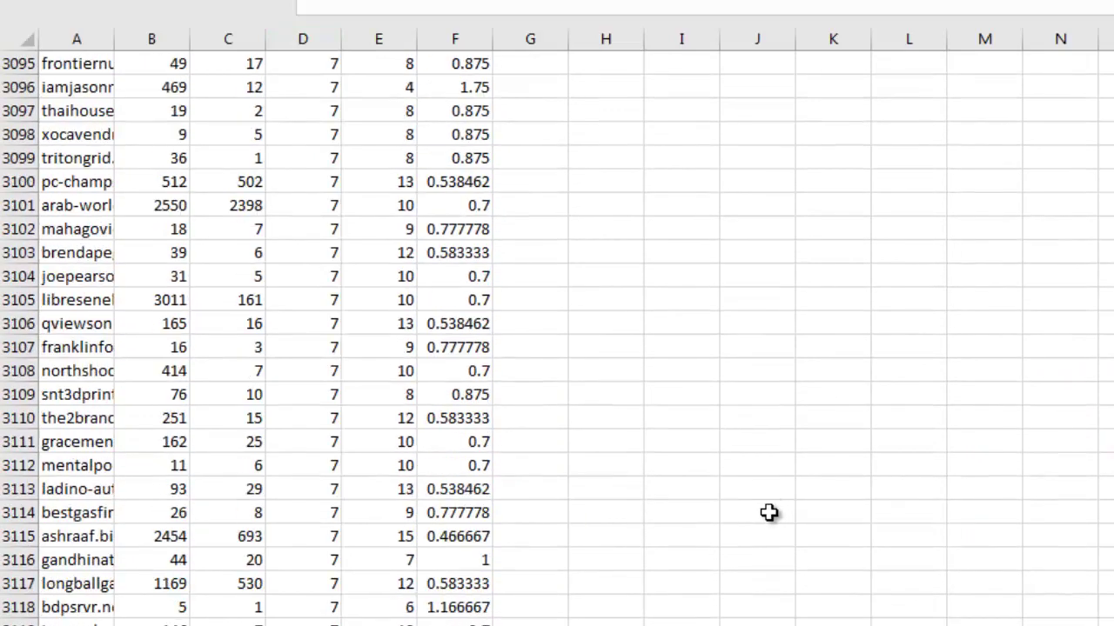
scroll(769, 513, "down", 20)
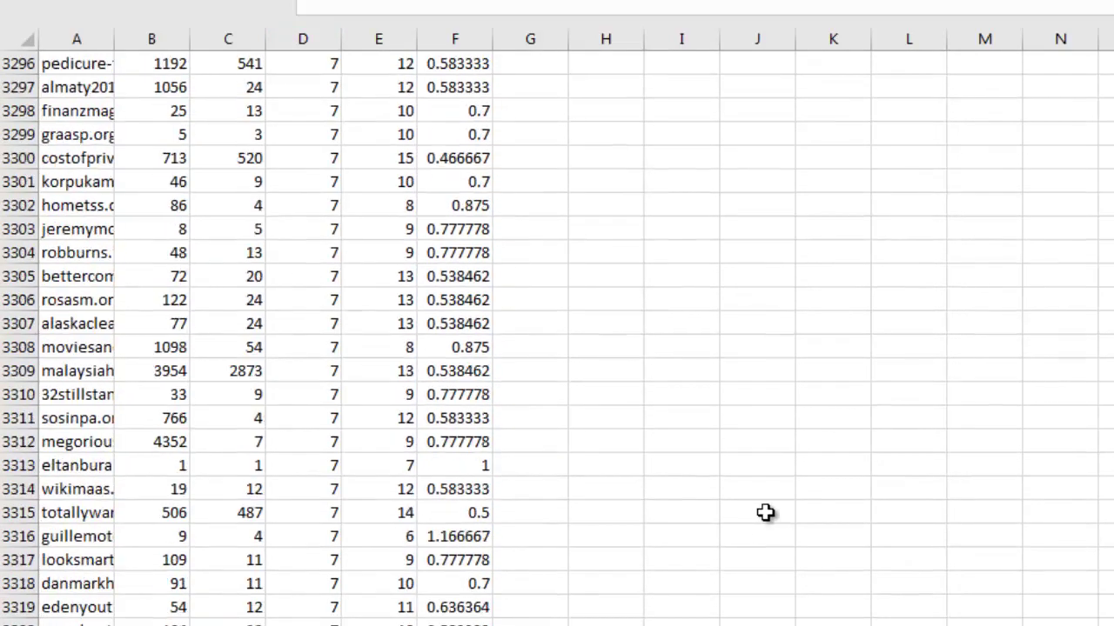
scroll(758, 514, "up", 11)
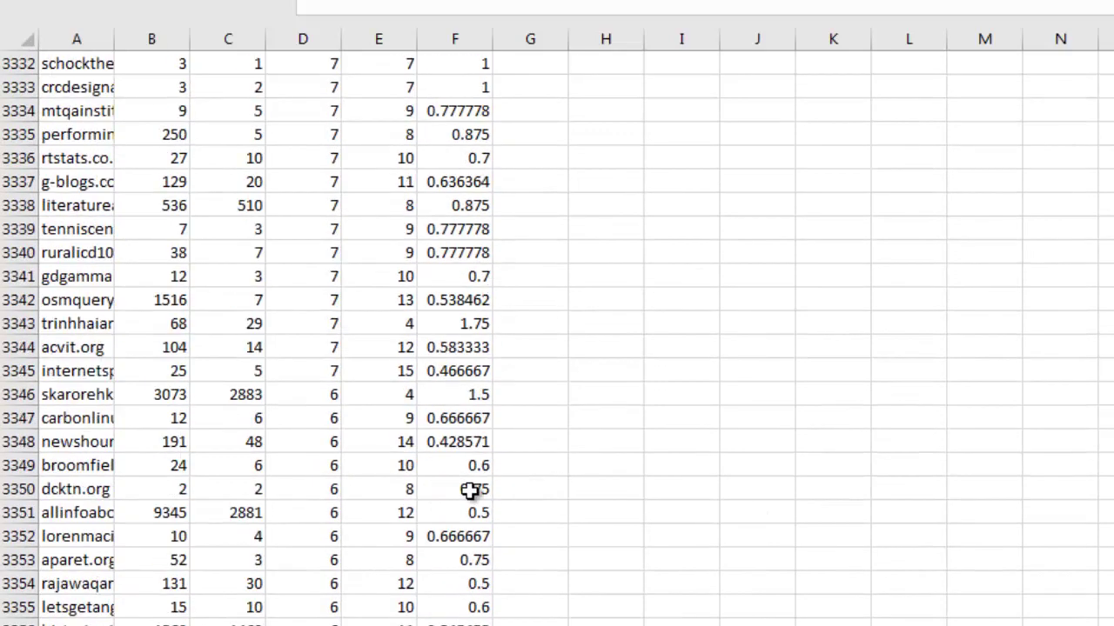
left_click(18, 394)
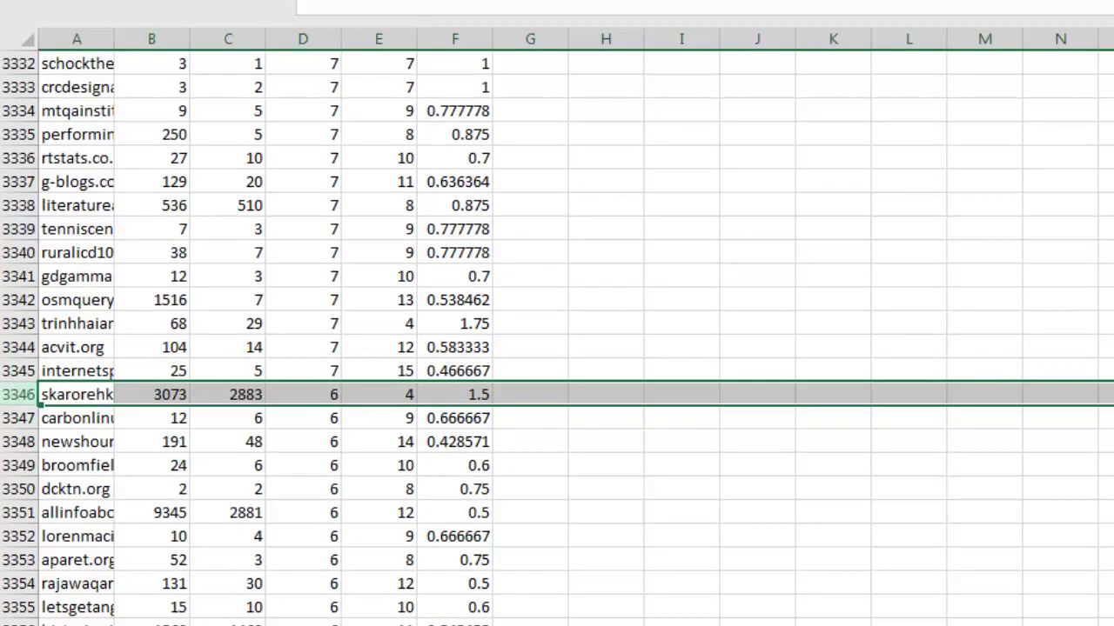
scroll(285, 623, "down", 20)
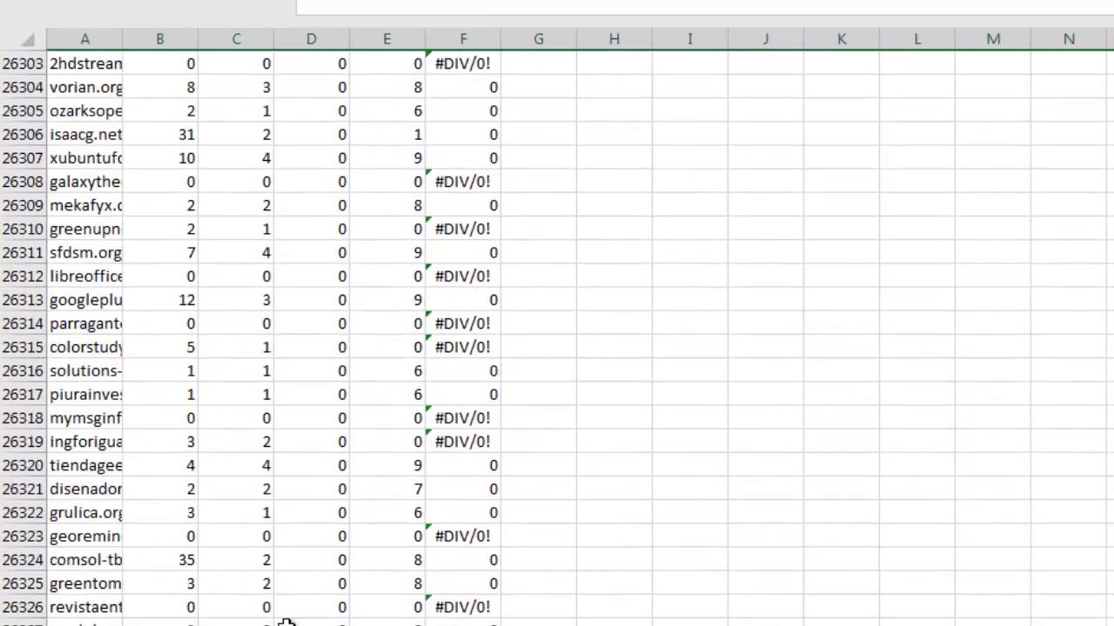
left_click(23, 623, "shift")
right_click(27, 301)
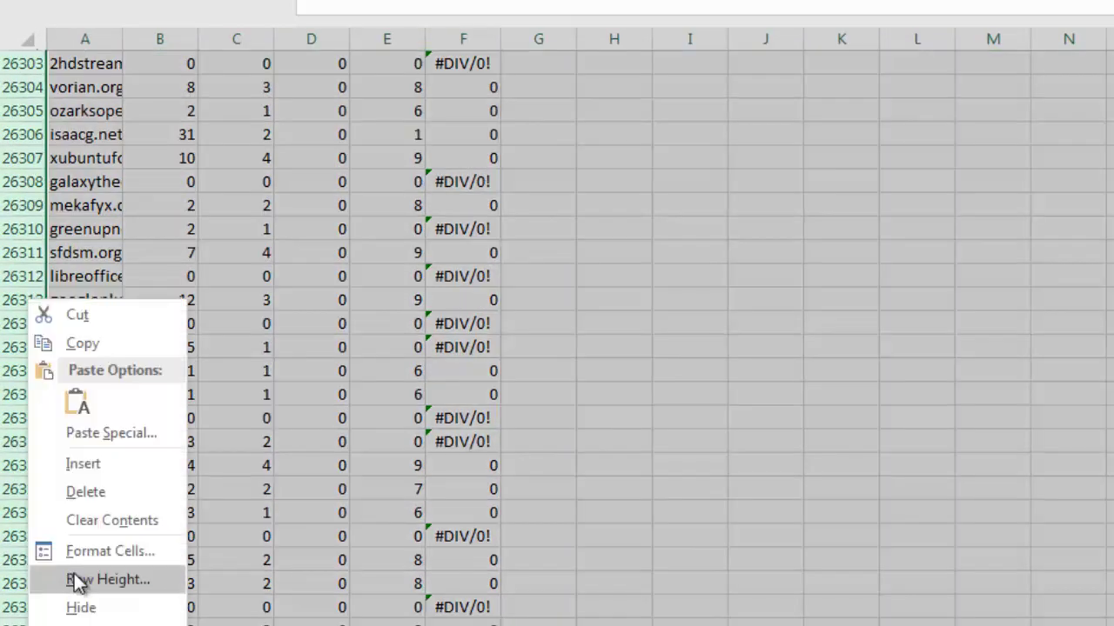
left_click(94, 493)
left_click(454, 506)
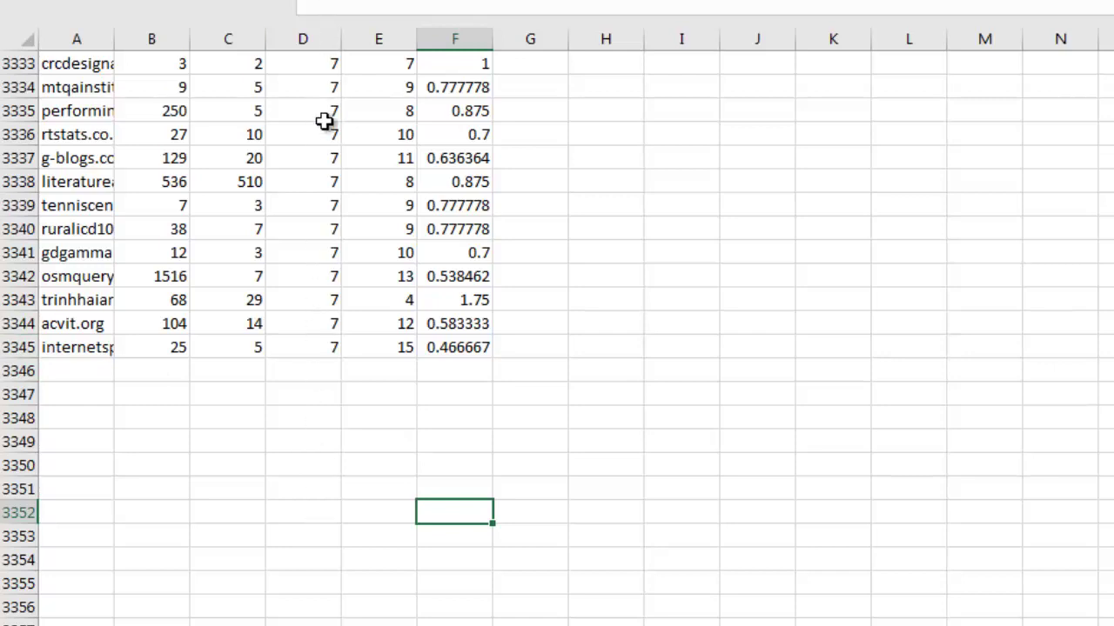
- Review the TF values of the remaining domains, going upward from the end of the list
left_click_drag(322, 157, 316, 358)
scroll(304, 437, "up", 20)
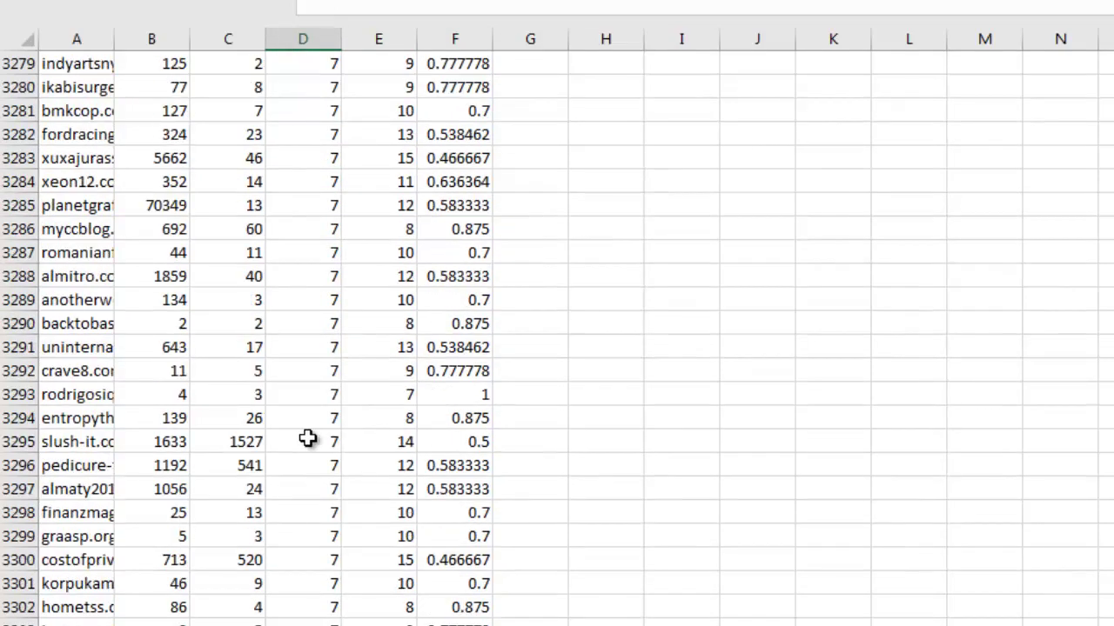
scroll(307, 438, "up", 20)
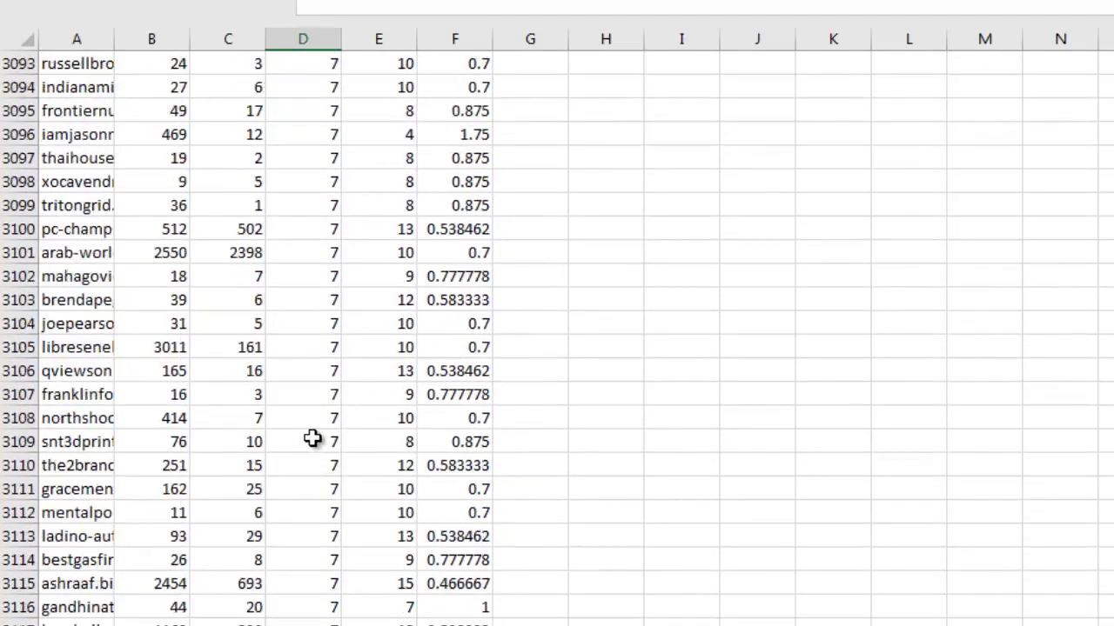
scroll(307, 438, "up", 20)
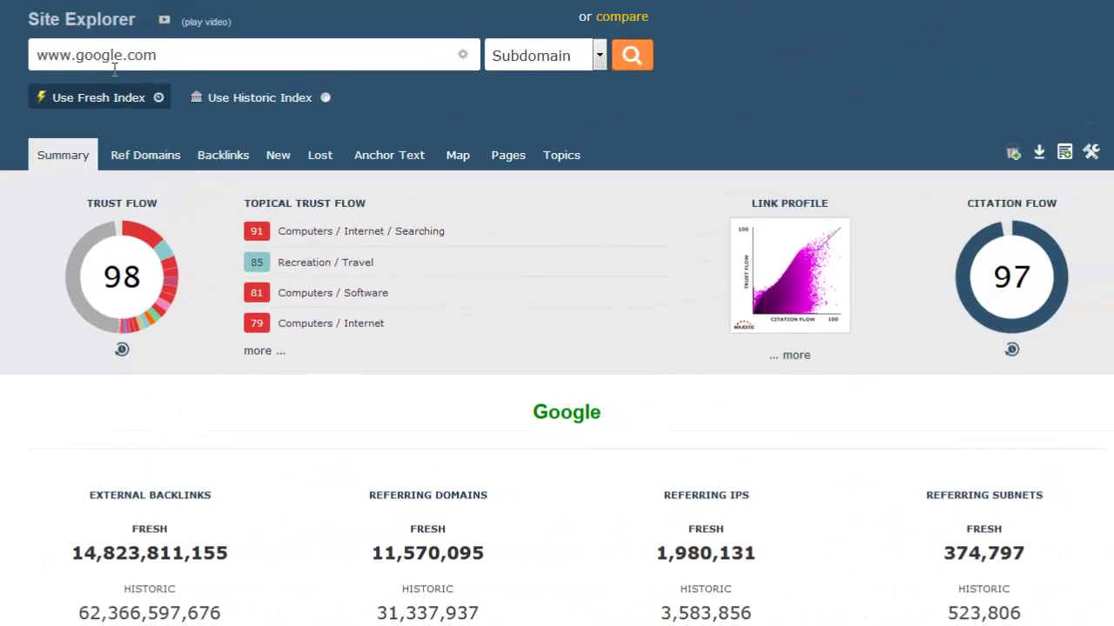
- Switch to Majestic Site Explorer and view the link metrics of google.com as a Root Domain
left_click_drag(47, 61, 170, 59)
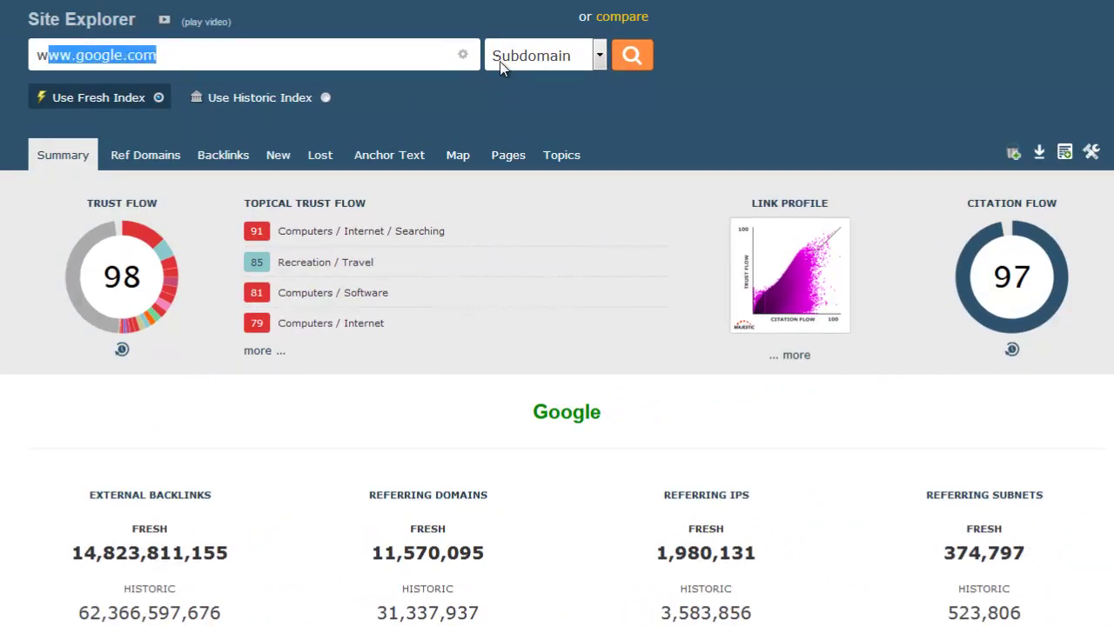
left_click(555, 61)
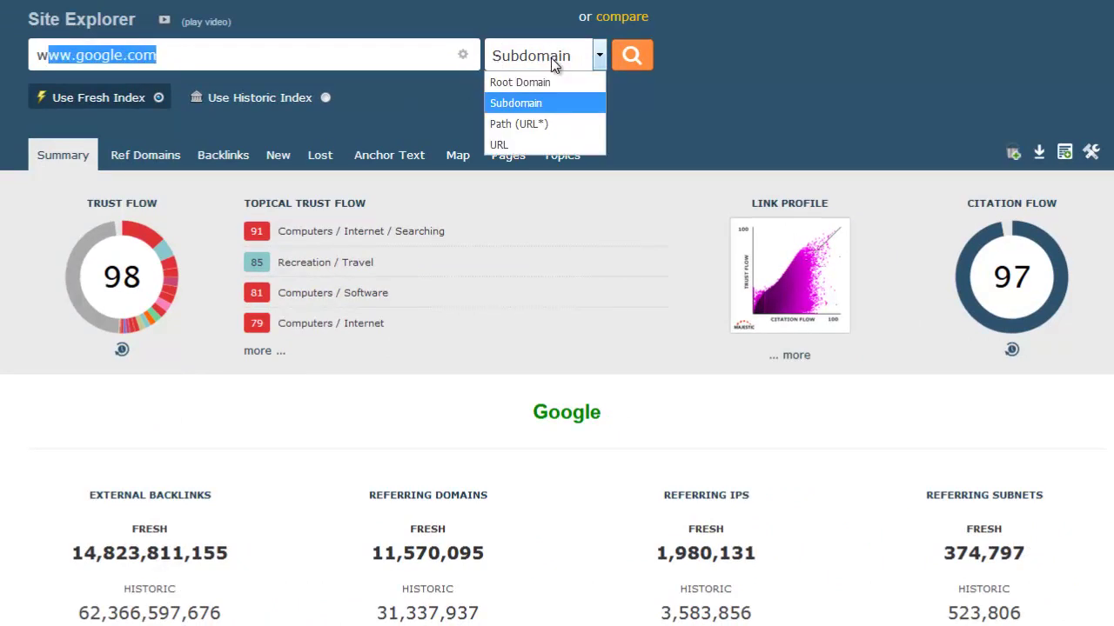
left_click(535, 83)
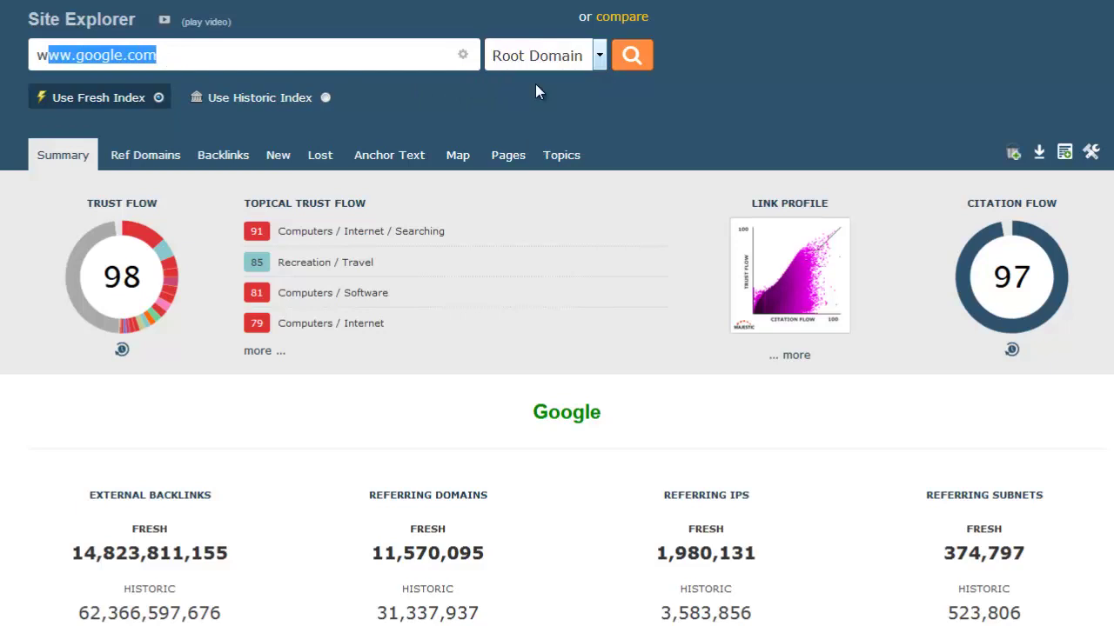
left_click(535, 64)
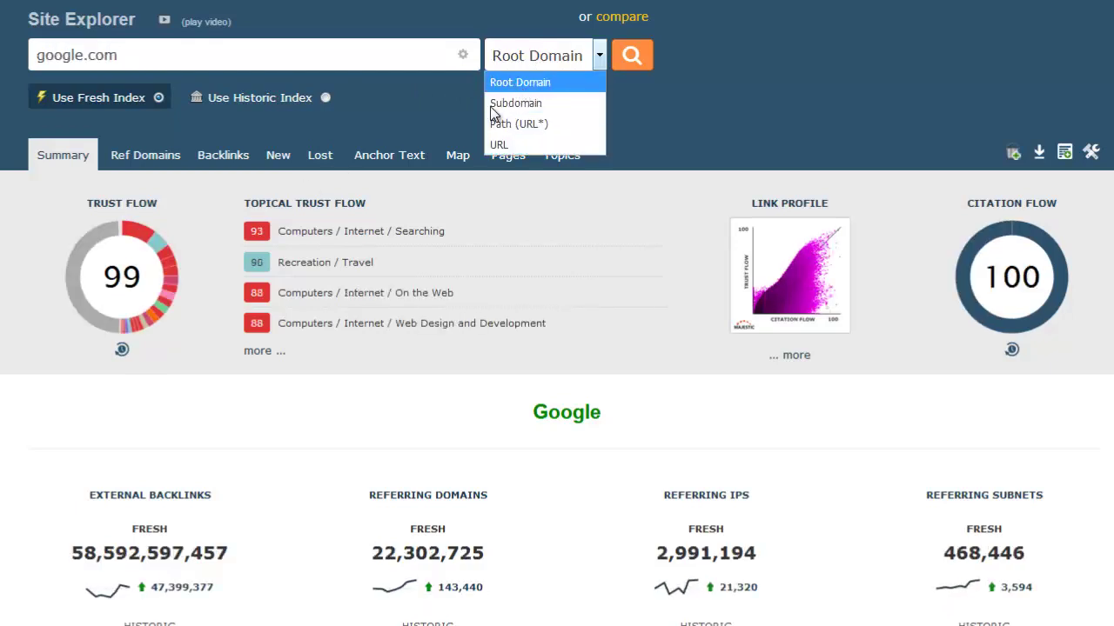
left_click(549, 82)
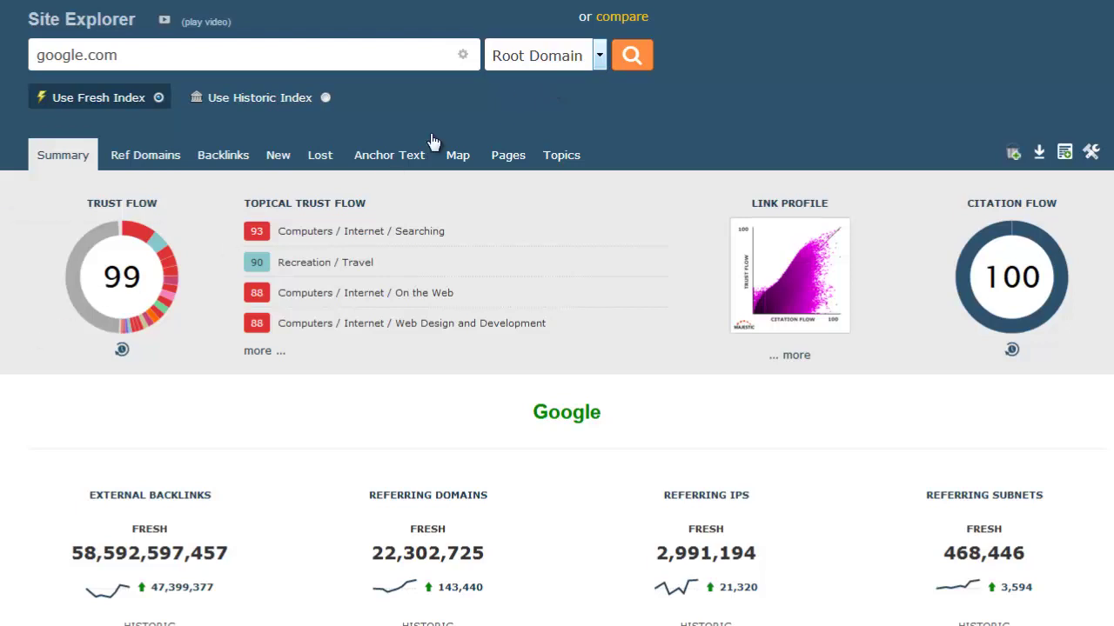
left_click(507, 67)
left_click(522, 99)
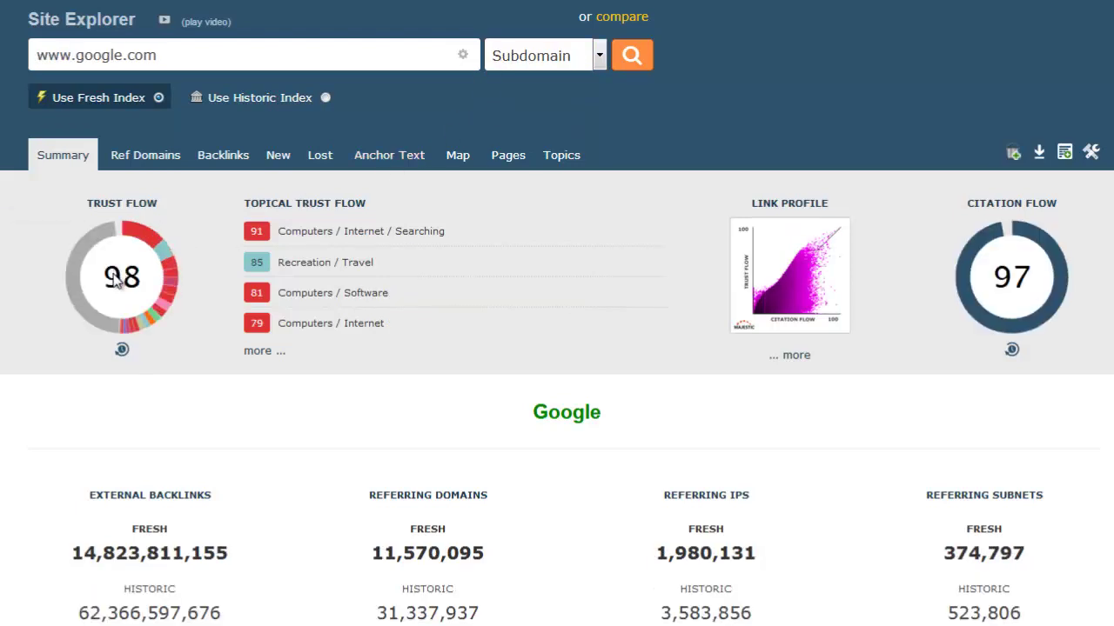
mouse_move(167, 279)
mouse_move(145, 242)
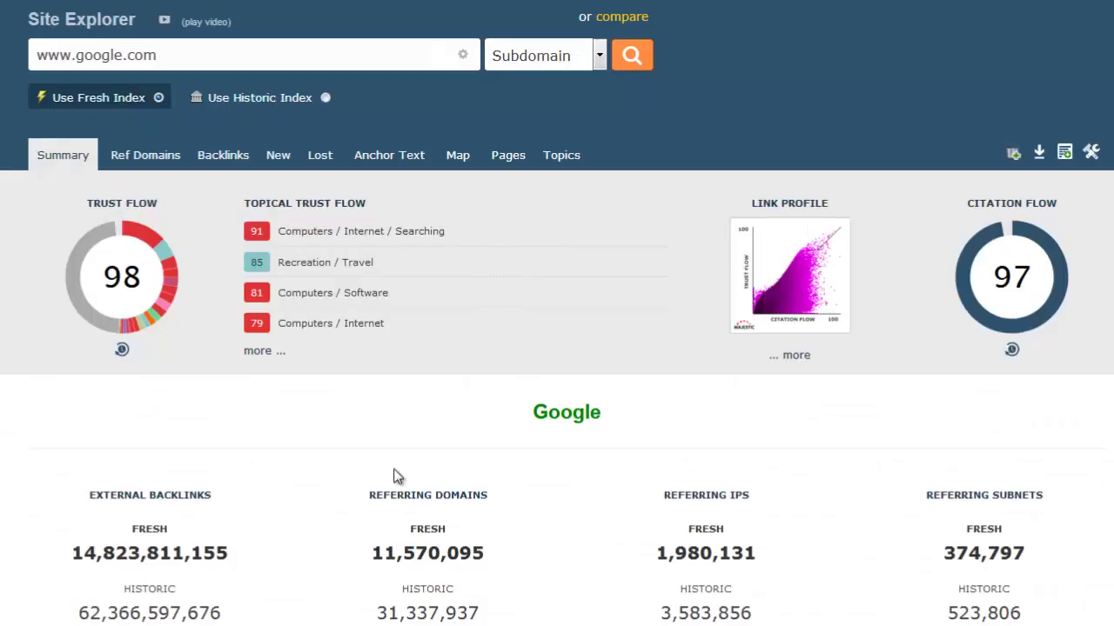
- Look up the link metrics of vintagecomputercafe.com in Site Explorer
left_click(285, 62)
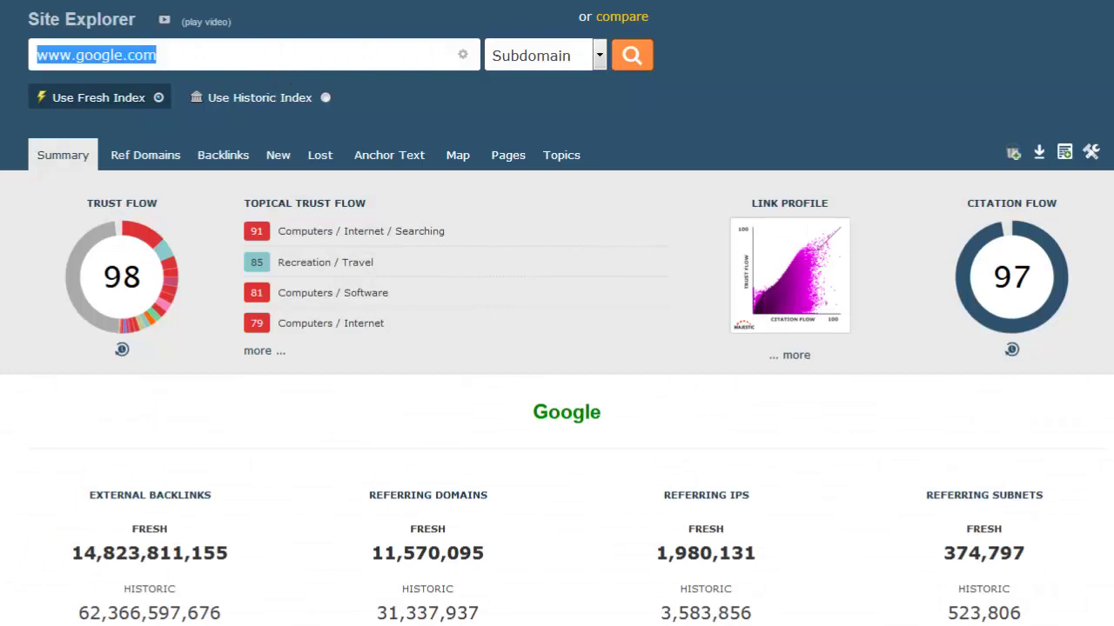
type("vintagecomputercafe.com")
key("Return")
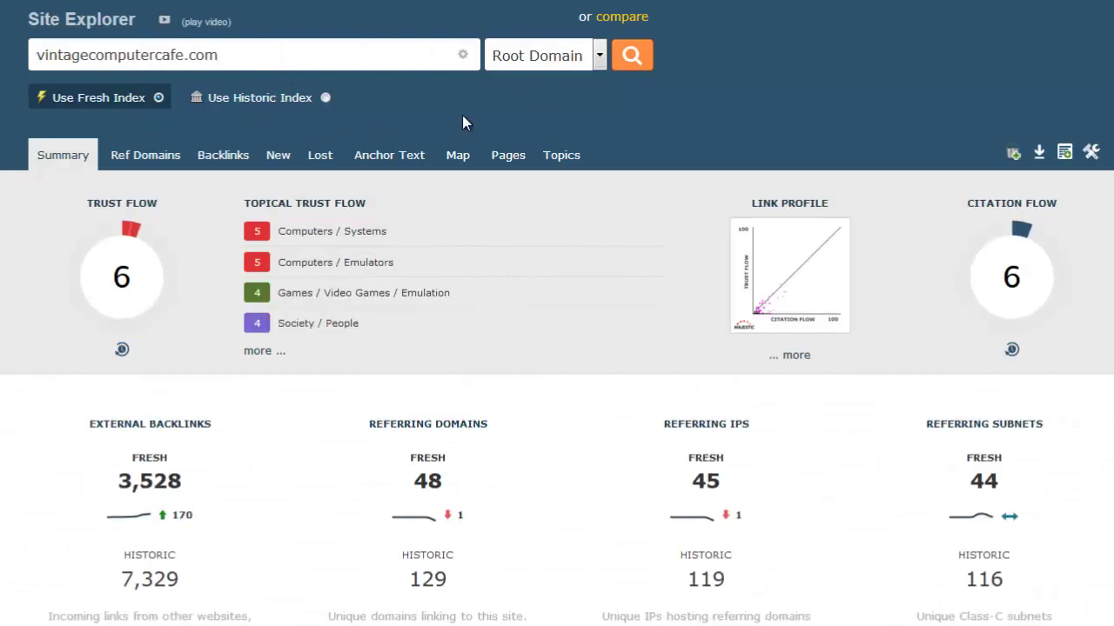
- View the metrics of vintagecomputercafe.com as a Subdomain, as a Path, and as a URL
left_click(574, 66)
left_click(542, 96)
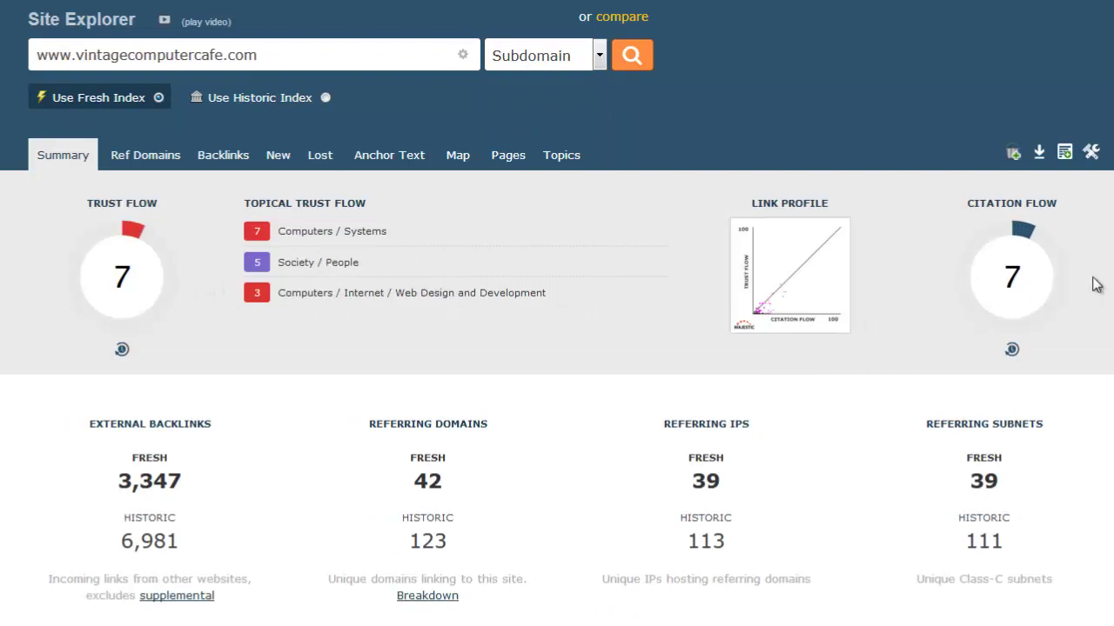
left_click(558, 56)
left_click(538, 116)
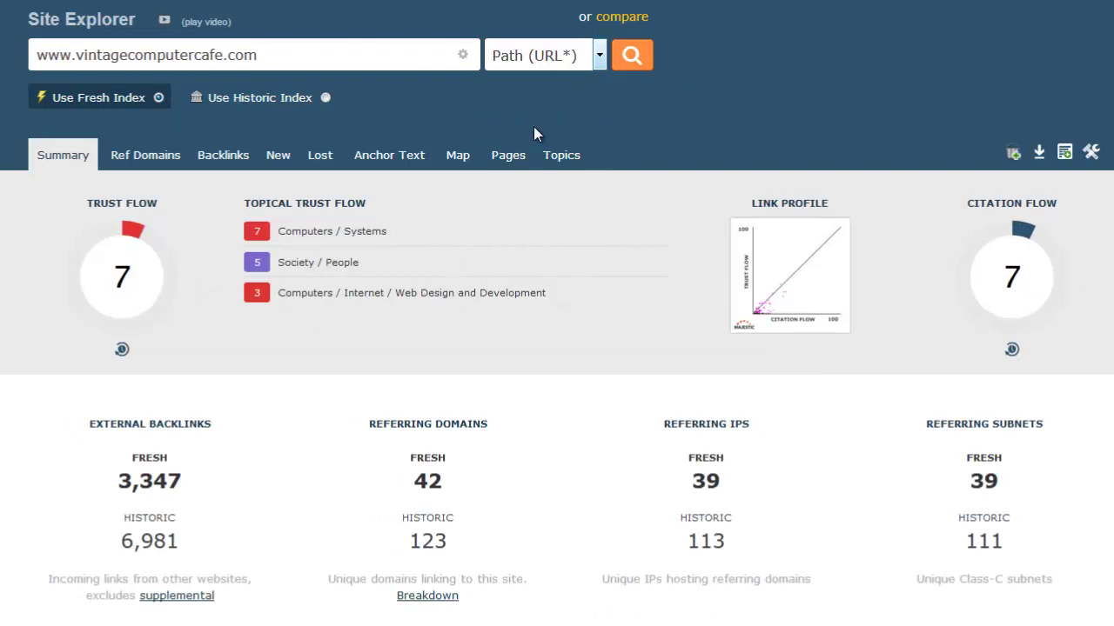
left_click(531, 59)
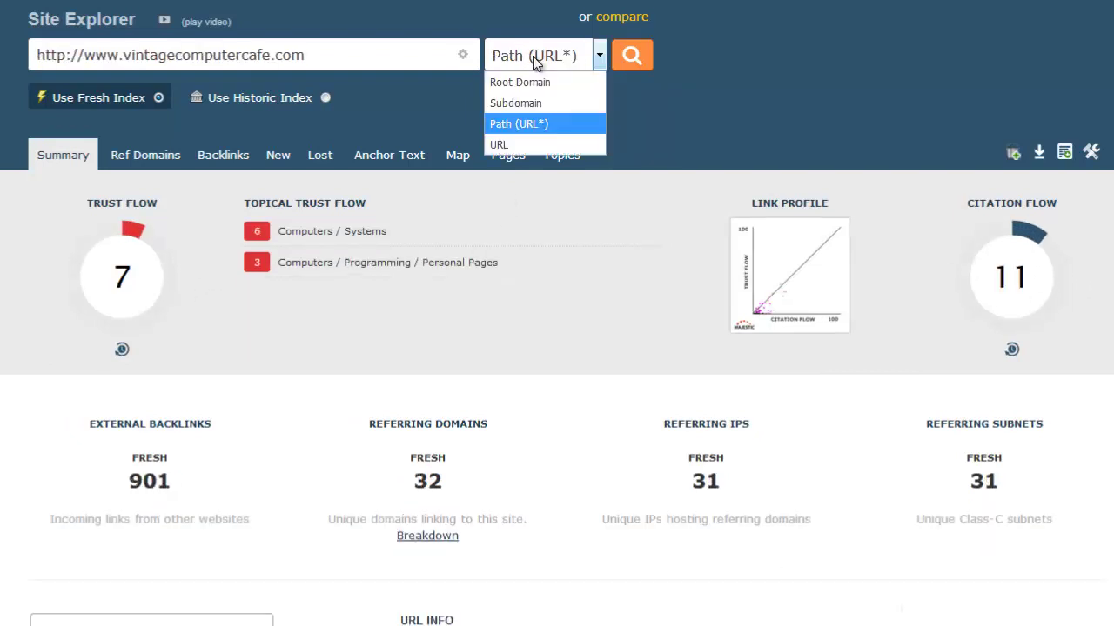
left_click(509, 139)
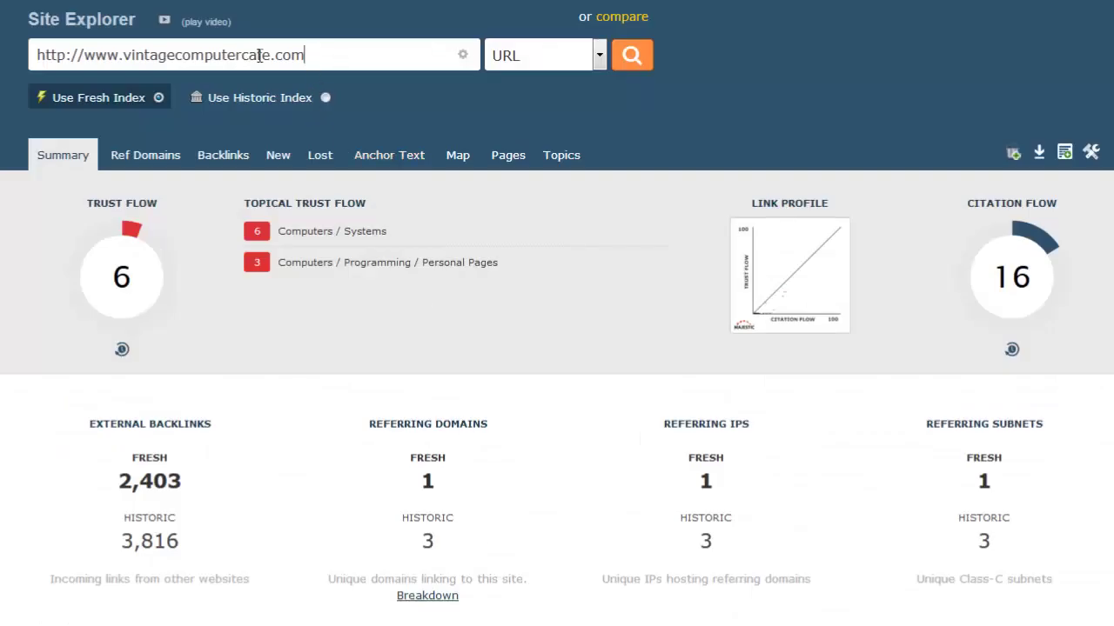
- Look up hdtvssale.com and view its metrics as a Root Domain, Subdomain, Path and URL
triple_click(306, 55)
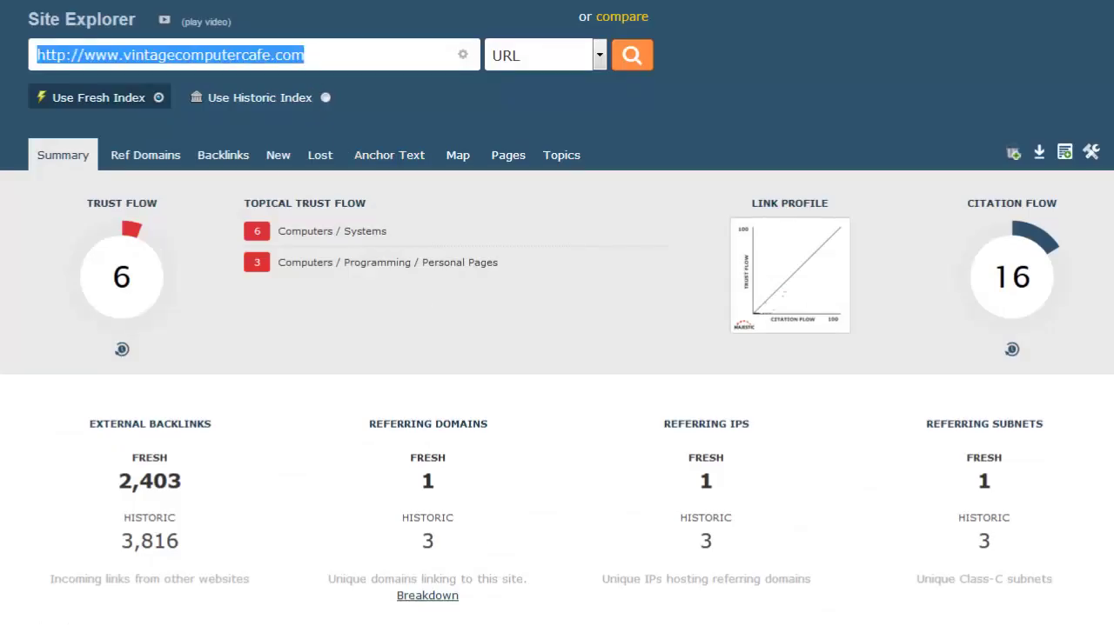
type("hdtvssale.com")
key("Return")
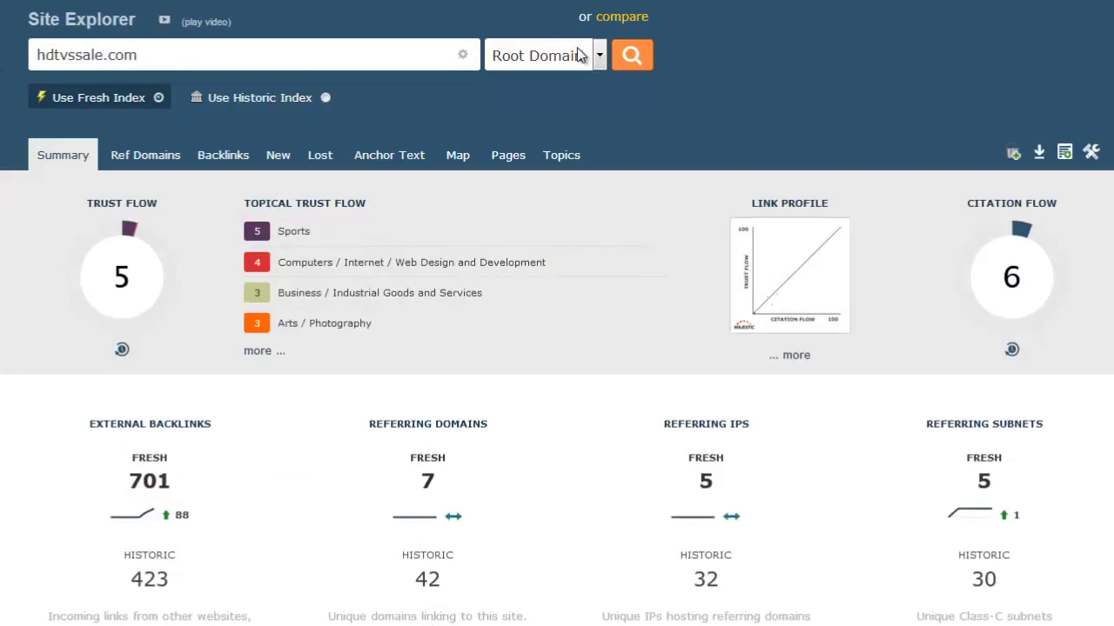
left_click(581, 59)
left_click(522, 102)
left_click(562, 56)
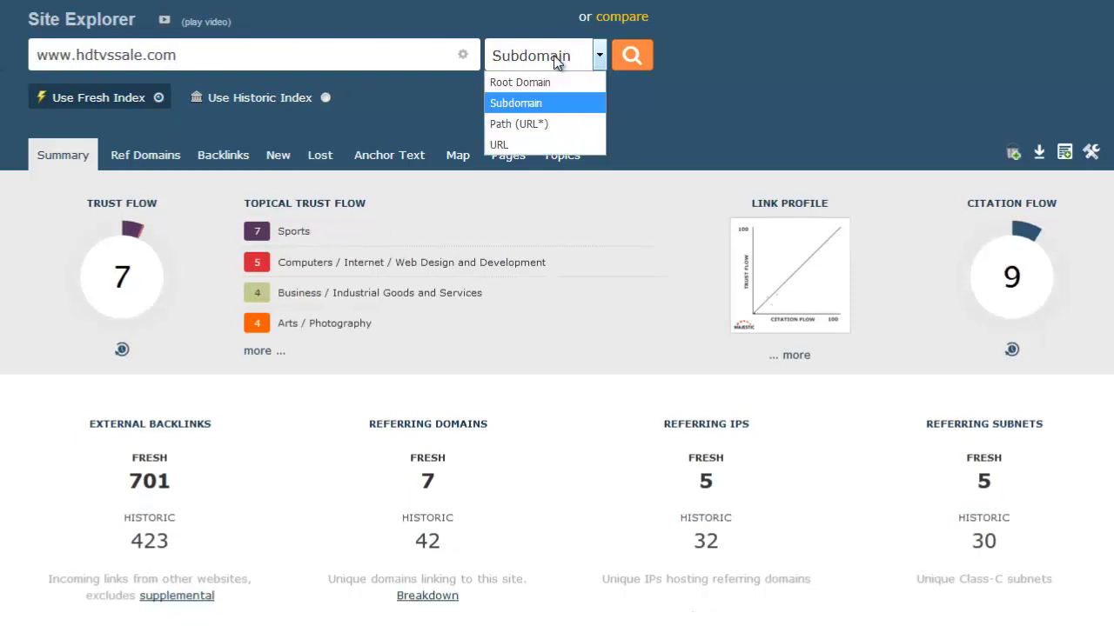
left_click(534, 122)
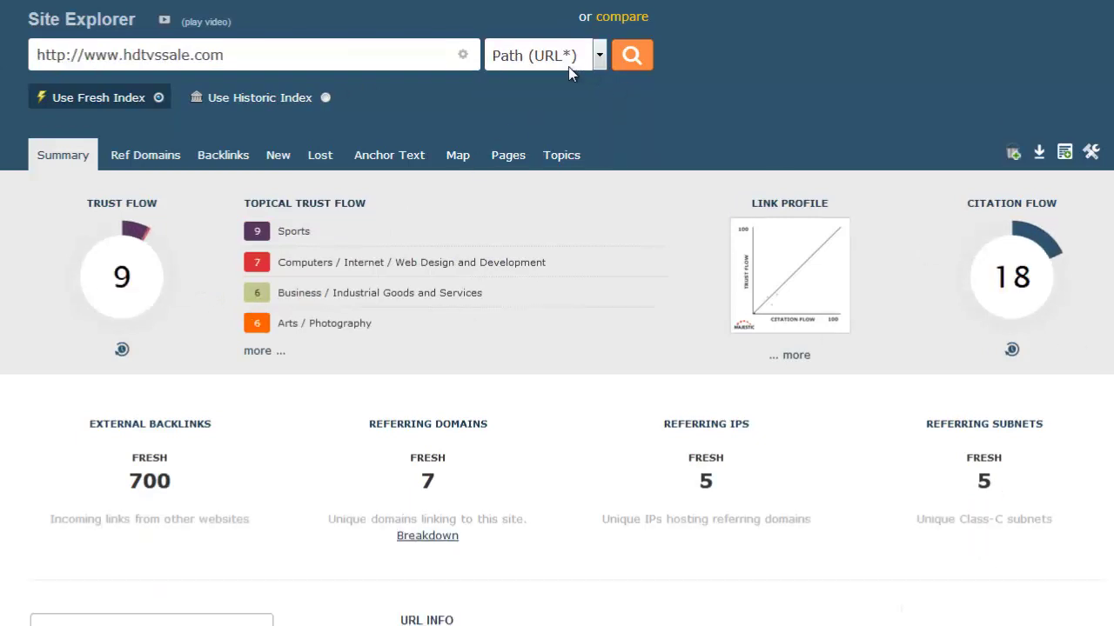
left_click(571, 69)
left_click(546, 145)
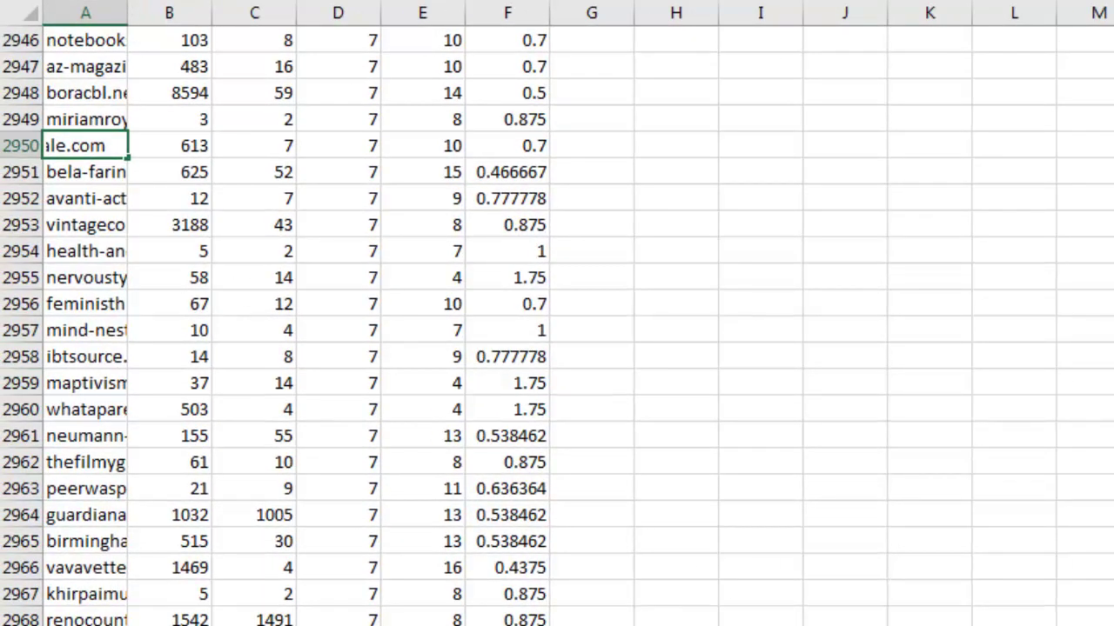
- Return to the domain spreadsheet and sort the whole list by referring domains from smallest to largest
scroll(557, 327, "up", 20)
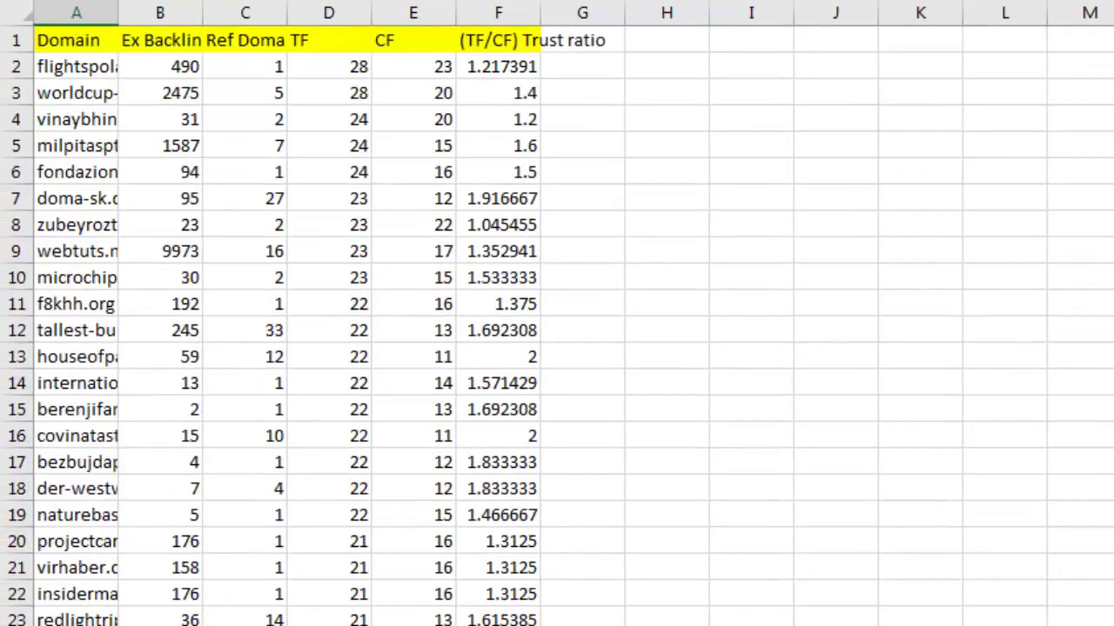
left_click(263, 12)
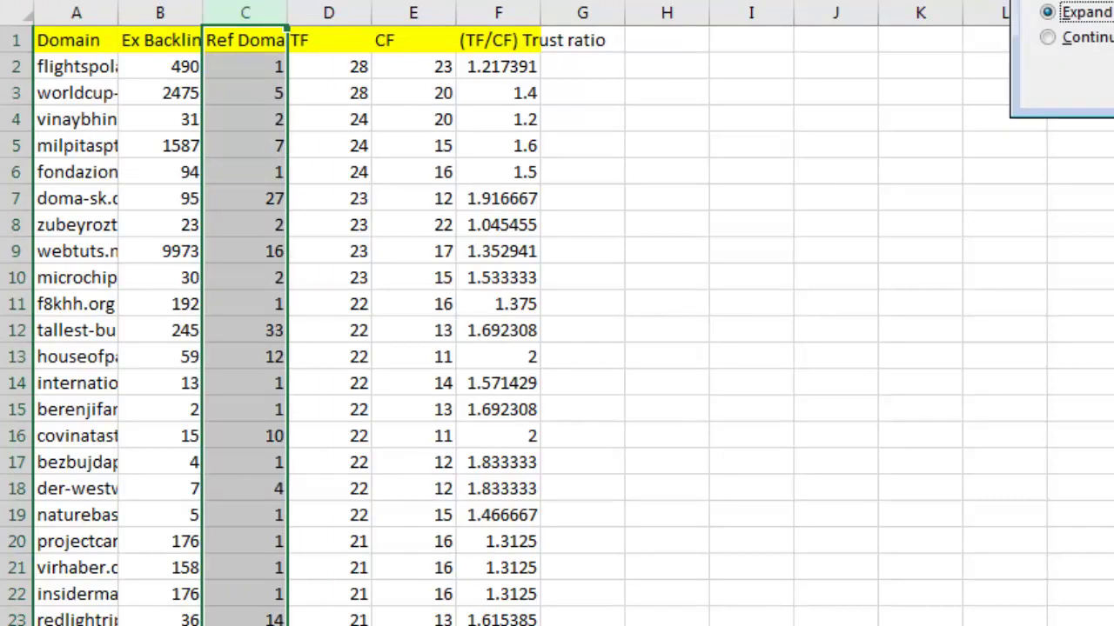
key("Return")
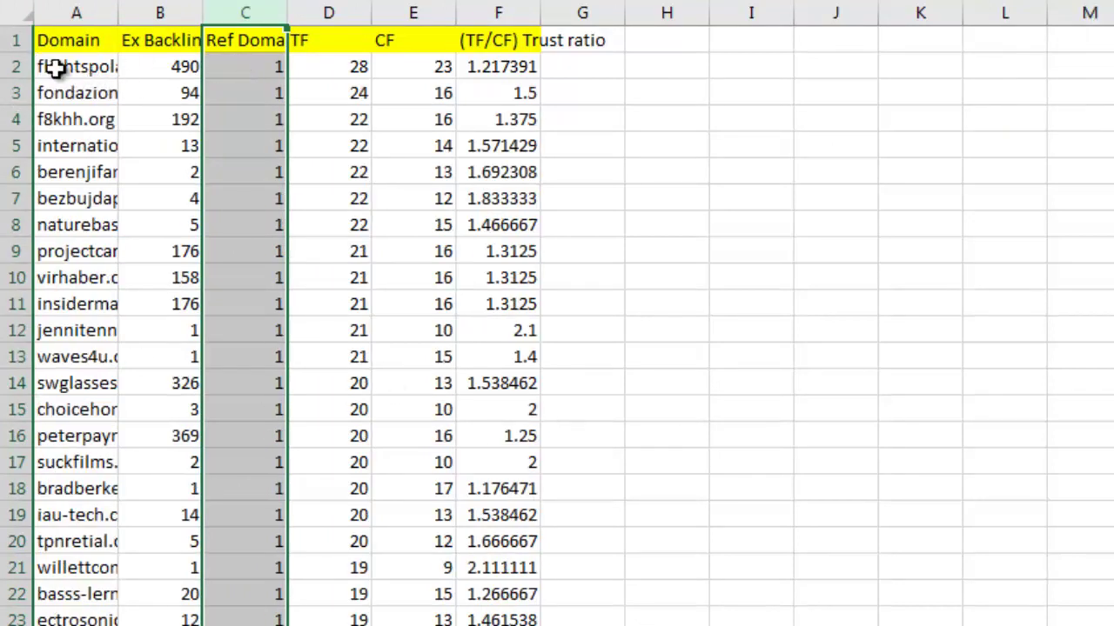
left_click_drag(267, 77, 241, 273)
left_click_drag(363, 67, 357, 554)
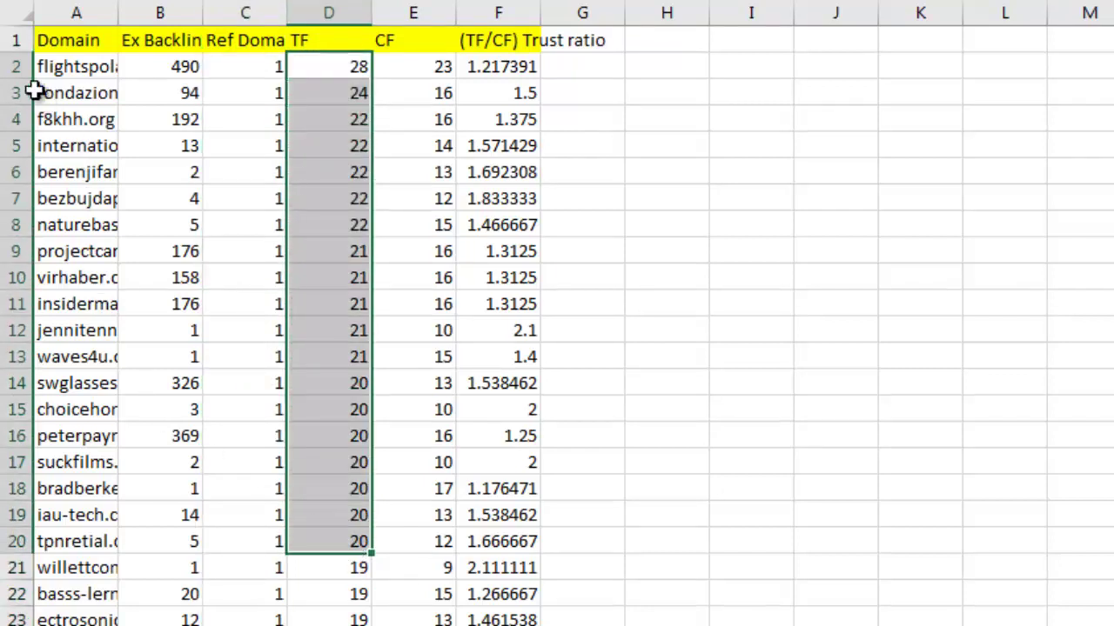
- Delete rows 2 to 1454, removing every domain with fewer than 10 referring domains
left_click(10, 69)
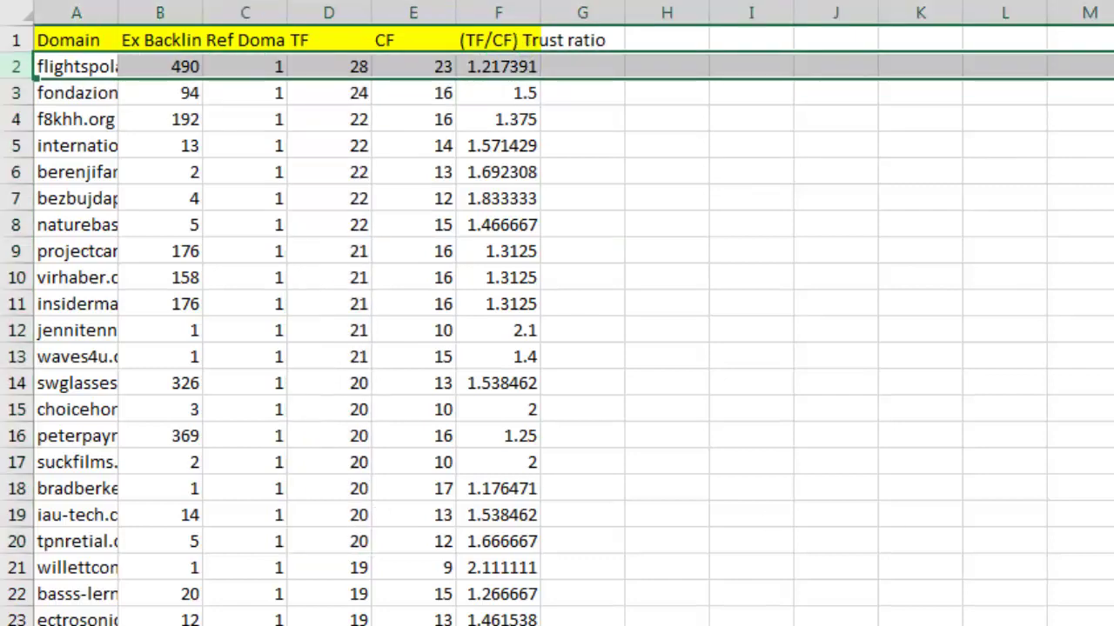
scroll(557, 348, "down", 9)
scroll(556, 326, "down", 20)
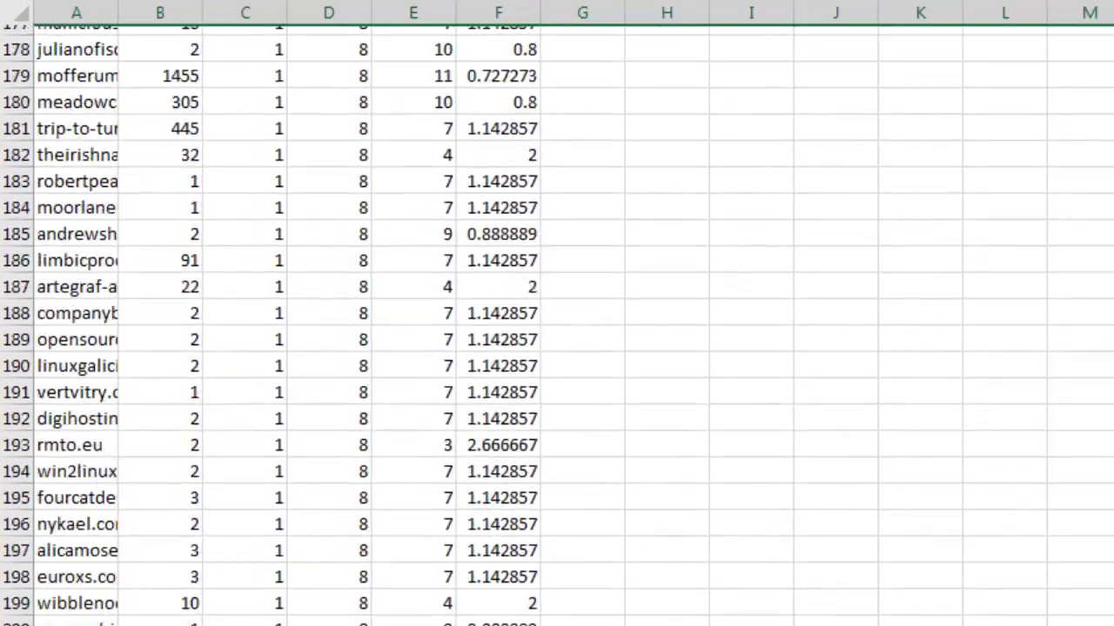
scroll(557, 325, "down", 20)
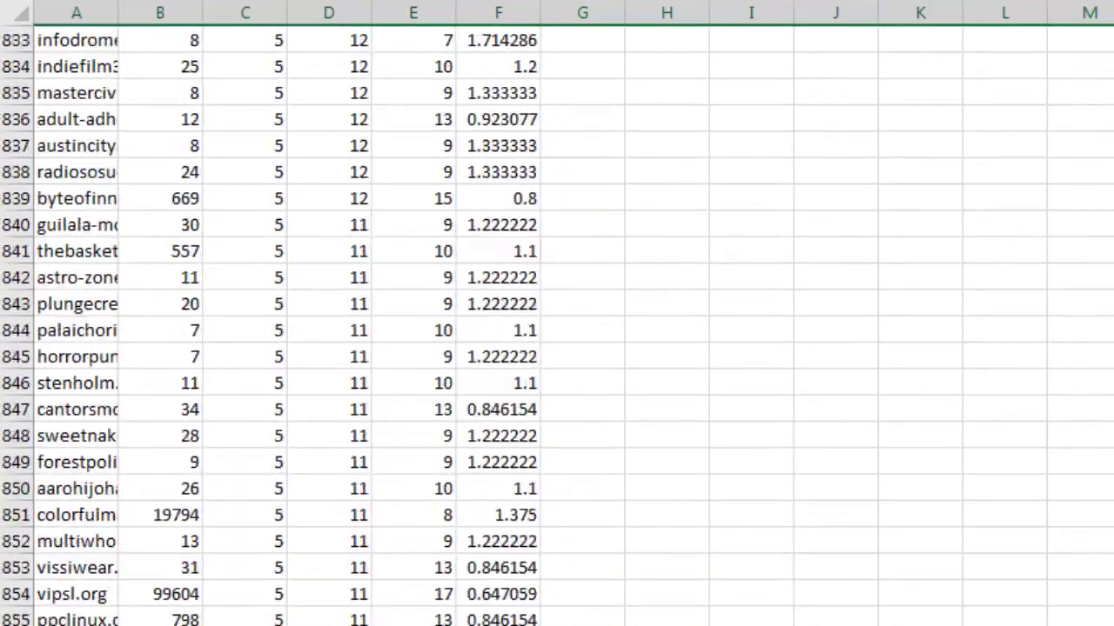
scroll(557, 325, "down", 9)
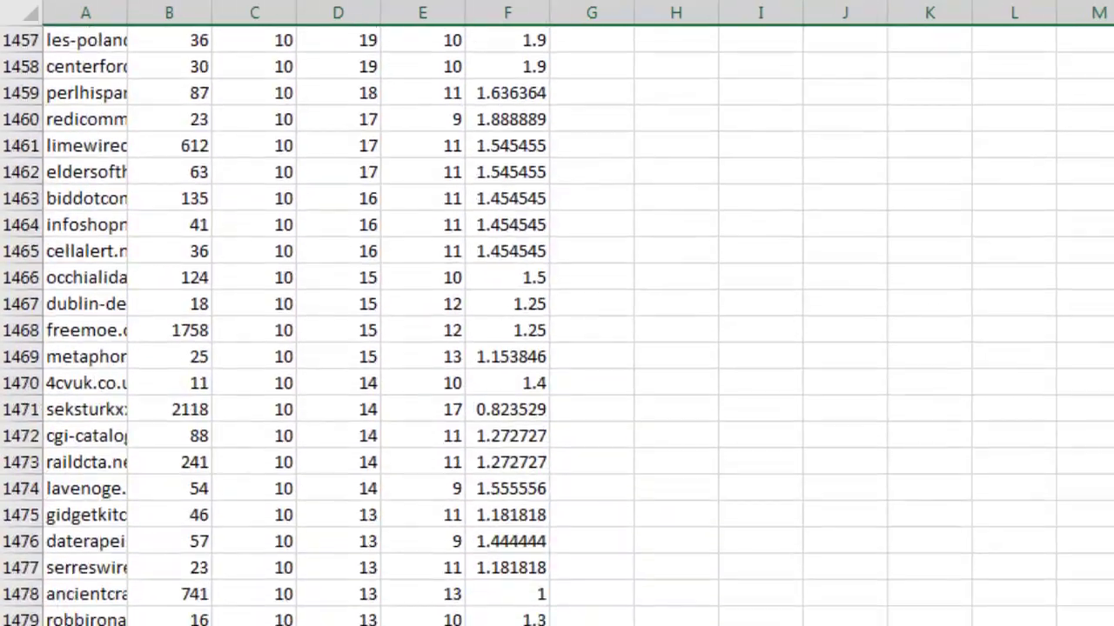
scroll(944, 409, "up", 2)
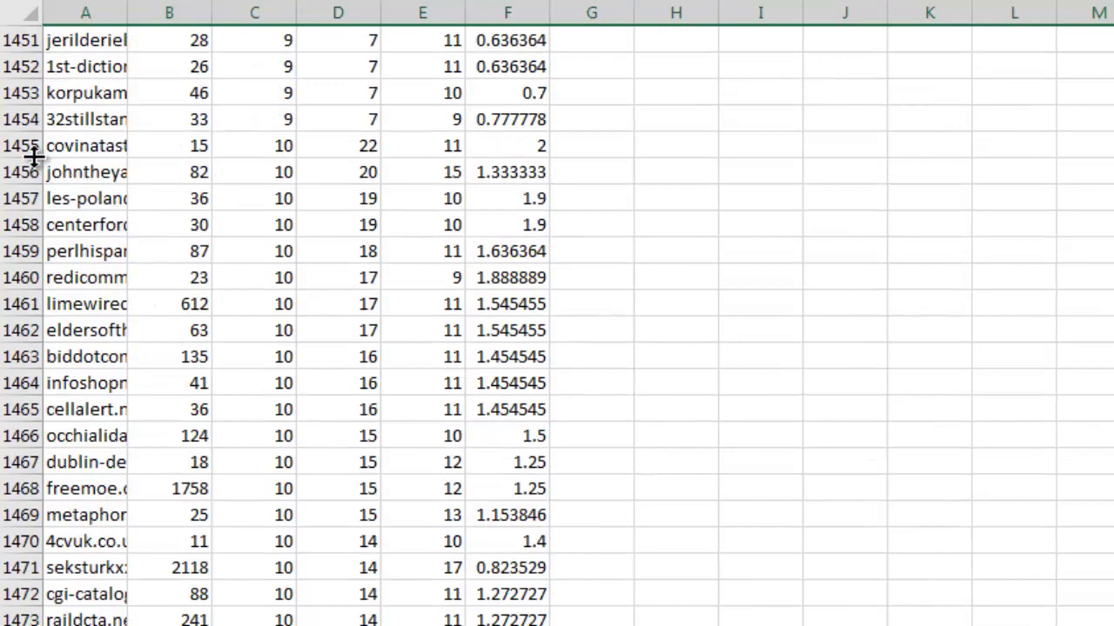
left_click(14, 119, "shift")
right_click(16, 120)
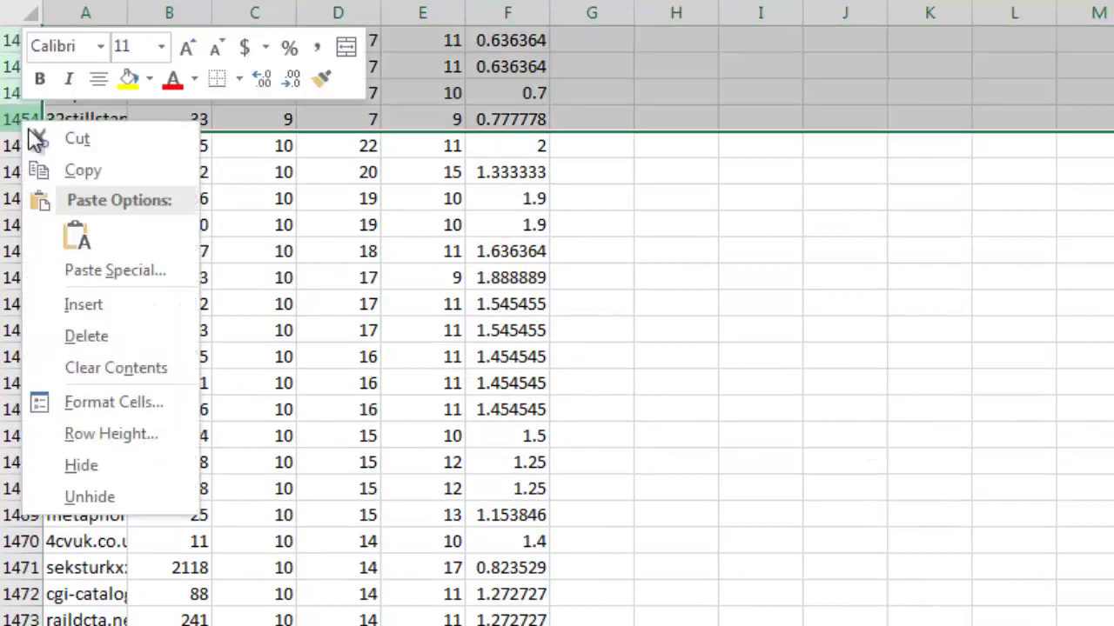
left_click(70, 334)
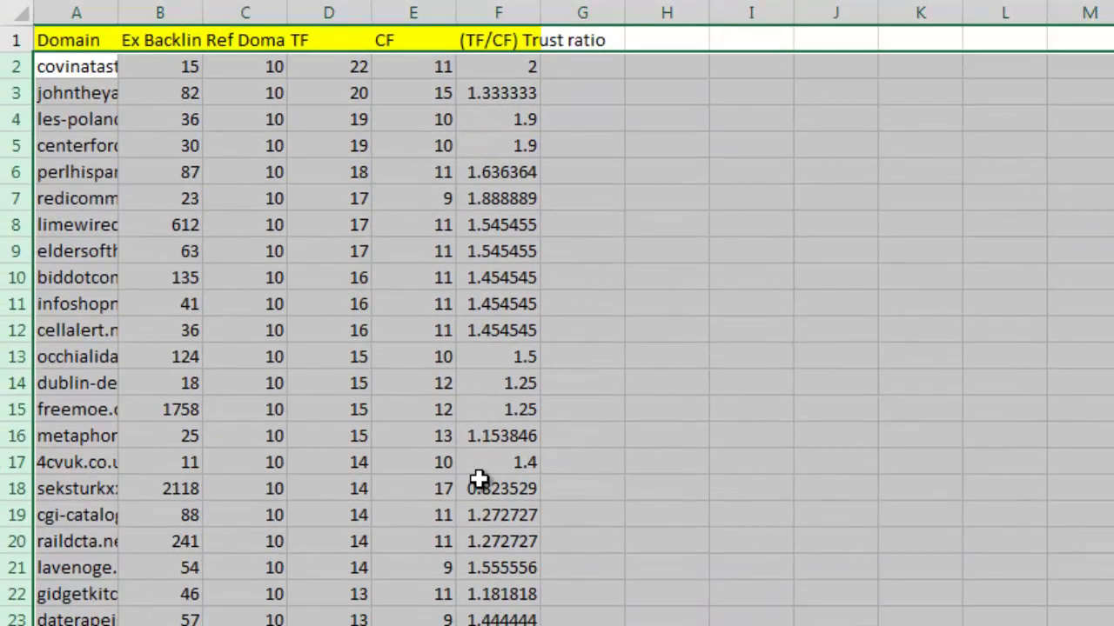
- Examine the referring domains and external backlinks of the first domain in the list
left_click(329, 304)
left_click(72, 69)
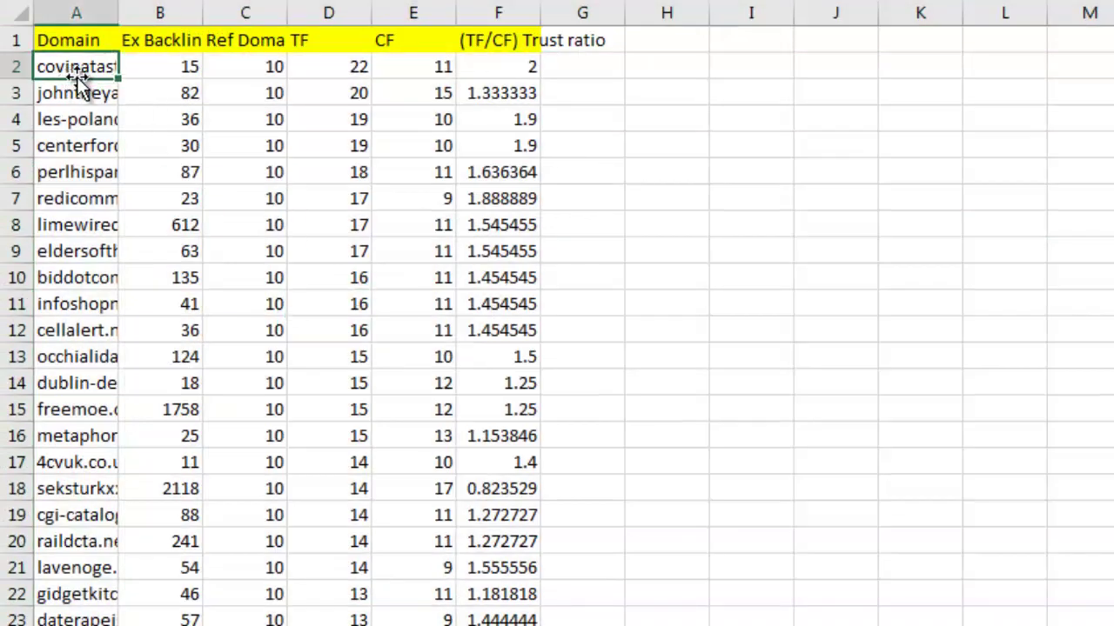
left_click(276, 69)
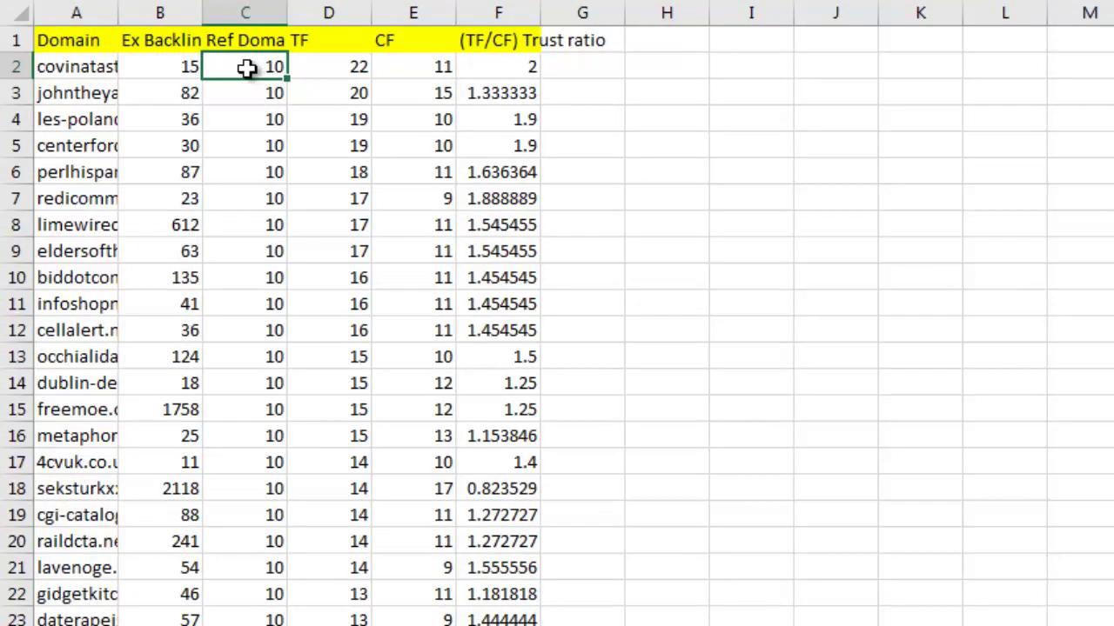
left_click(162, 72)
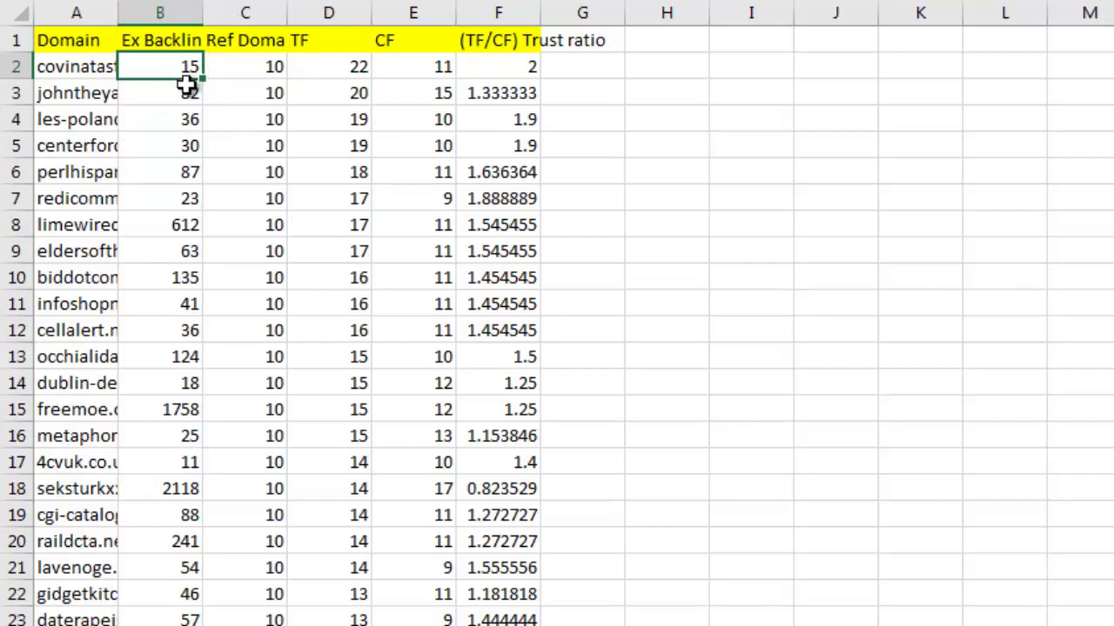
left_click(777, 300)
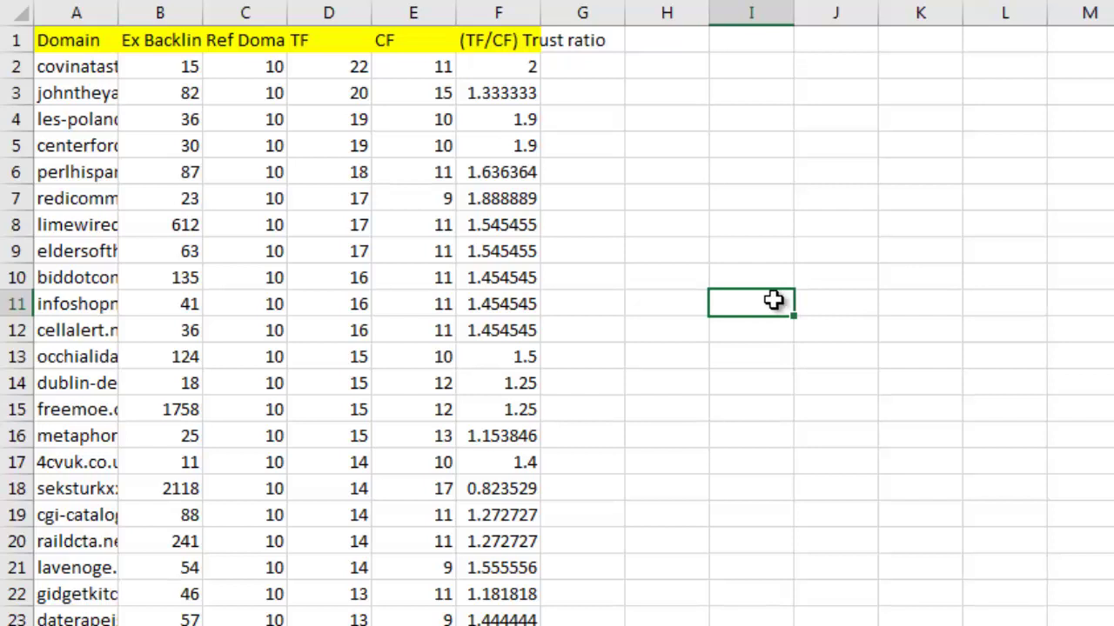
left_click(748, 201)
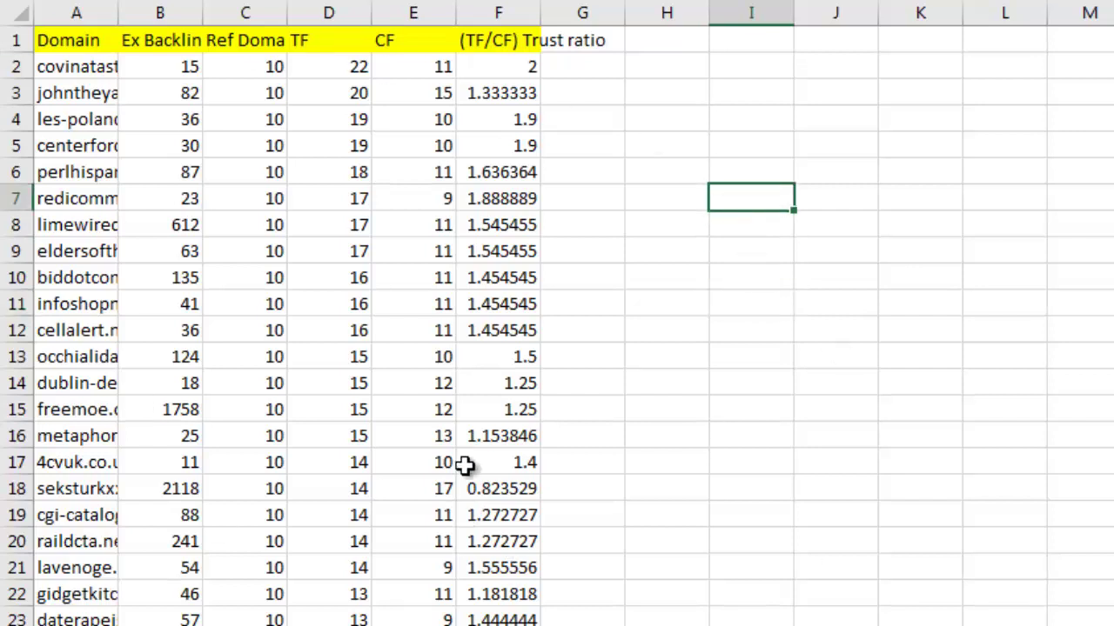
- Sort the whole list by TF from largest to smallest
left_click(347, 15)
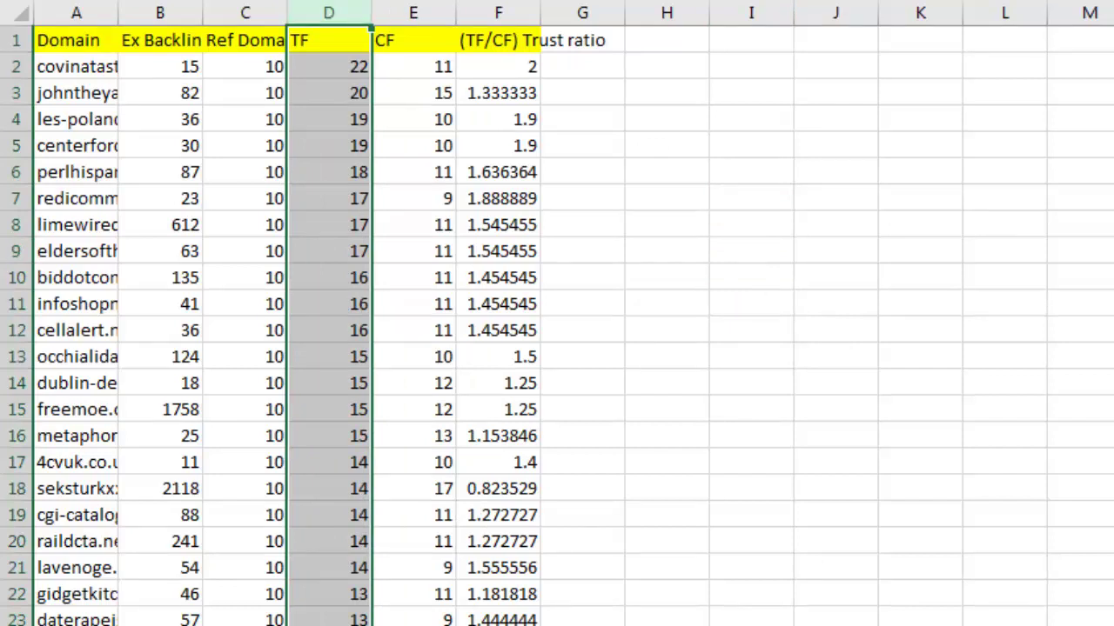
key("Return")
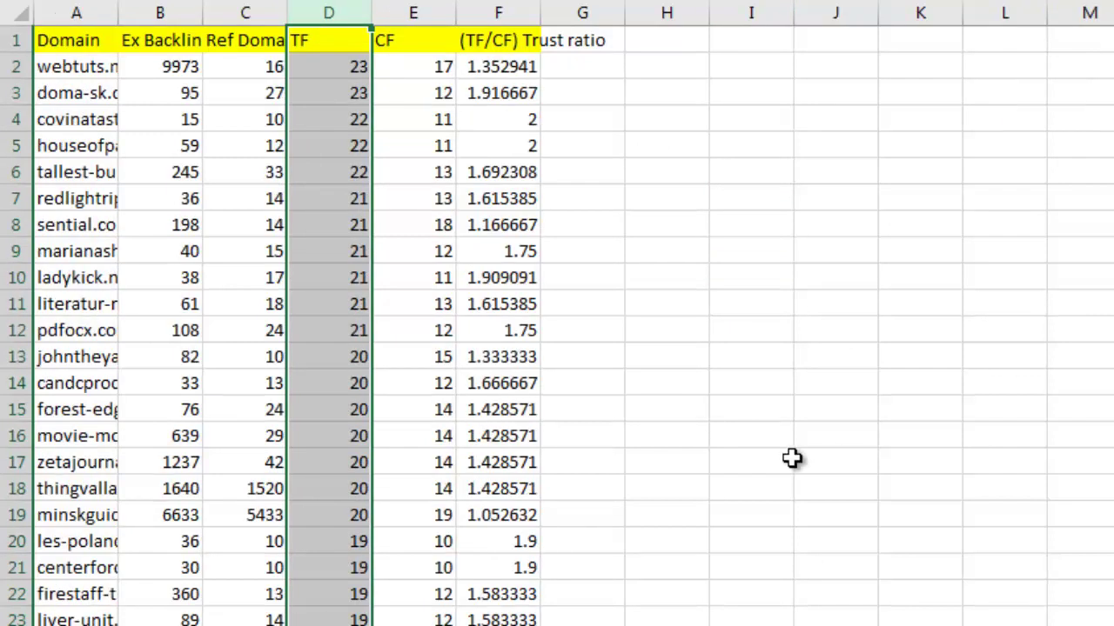
left_click(124, 224)
- Fill the TF values below the header with green and look over the sorted list
left_click_drag(306, 69, 329, 93)
left_click_drag(331, 188, 315, 291)
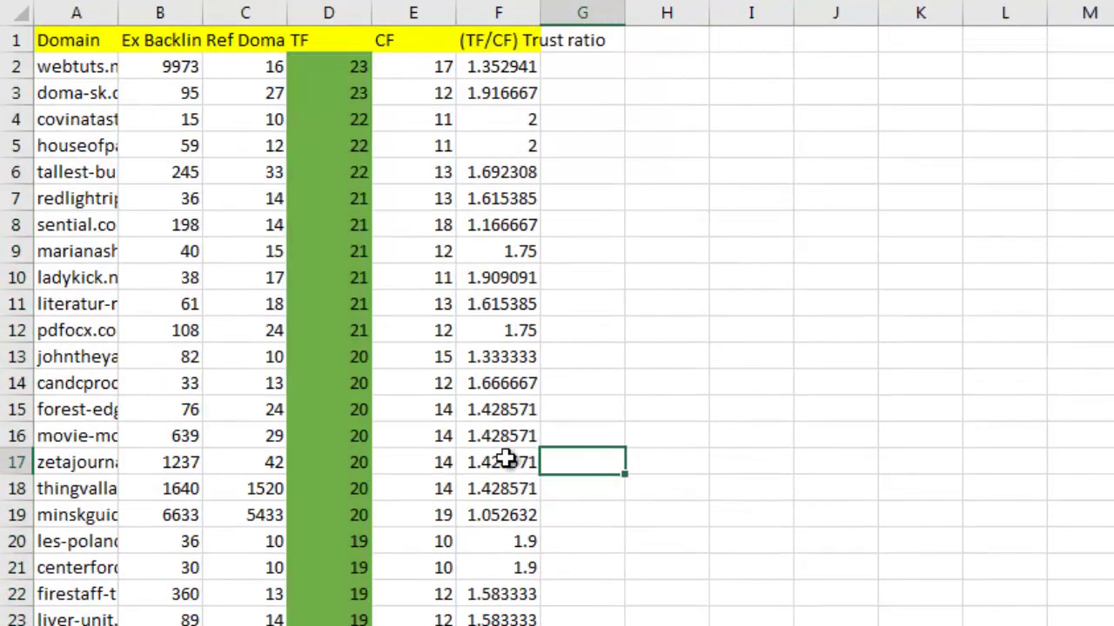
scroll(505, 460, "down", 15)
scroll(506, 459, "up", 15)
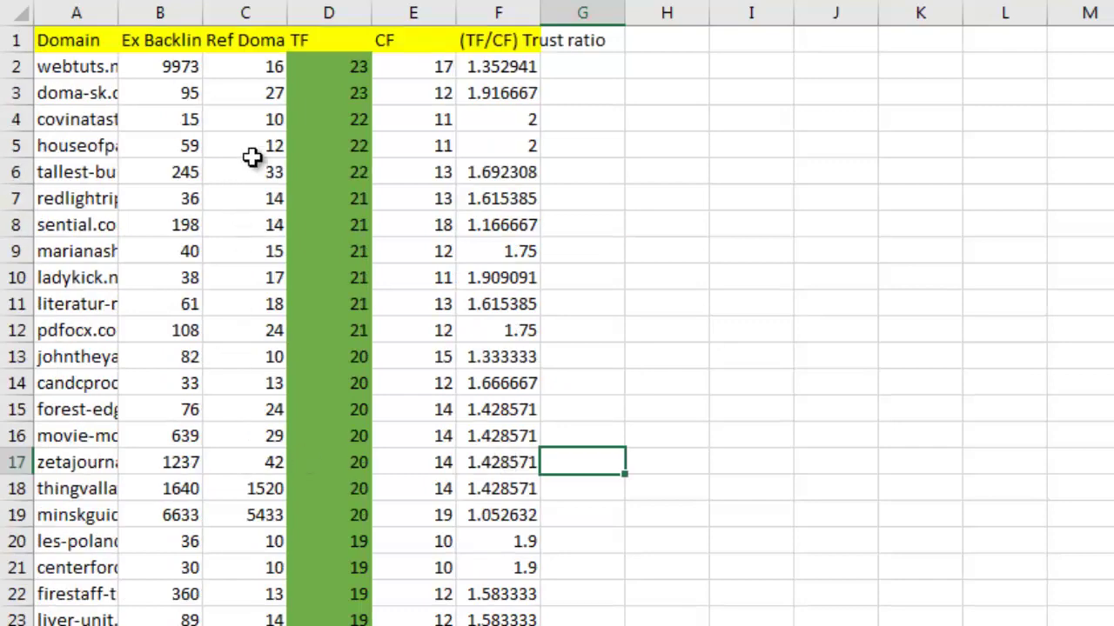
- Examine the referring domain counts, comparing the first domain with the one in row 19
left_click(267, 9)
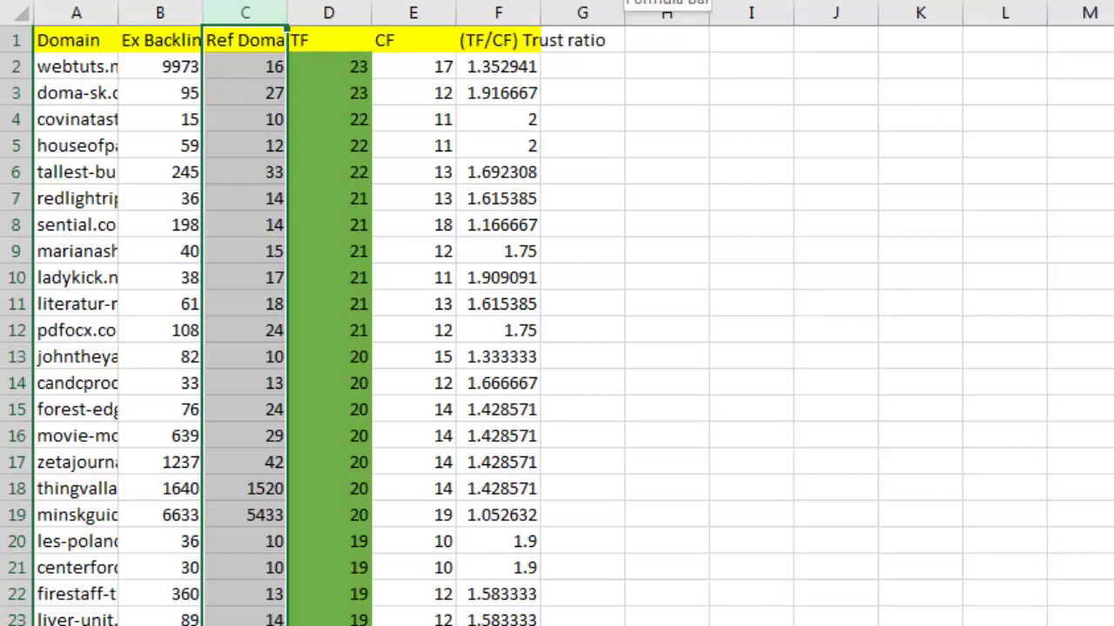
left_click_drag(329, 304, 470, 495)
left_click(299, 241)
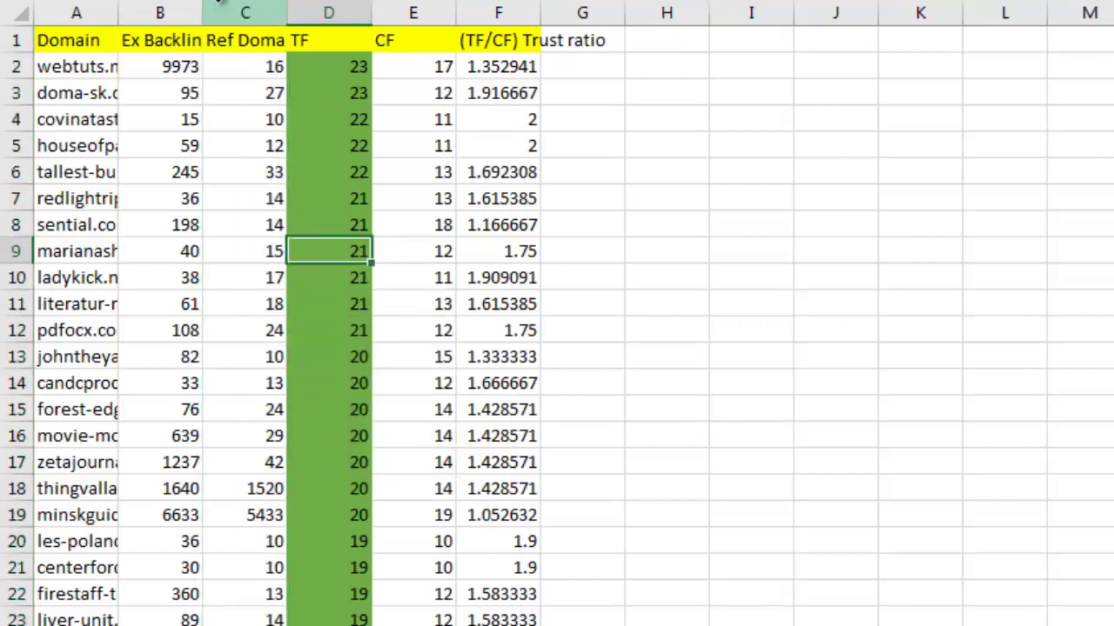
left_click(240, 41)
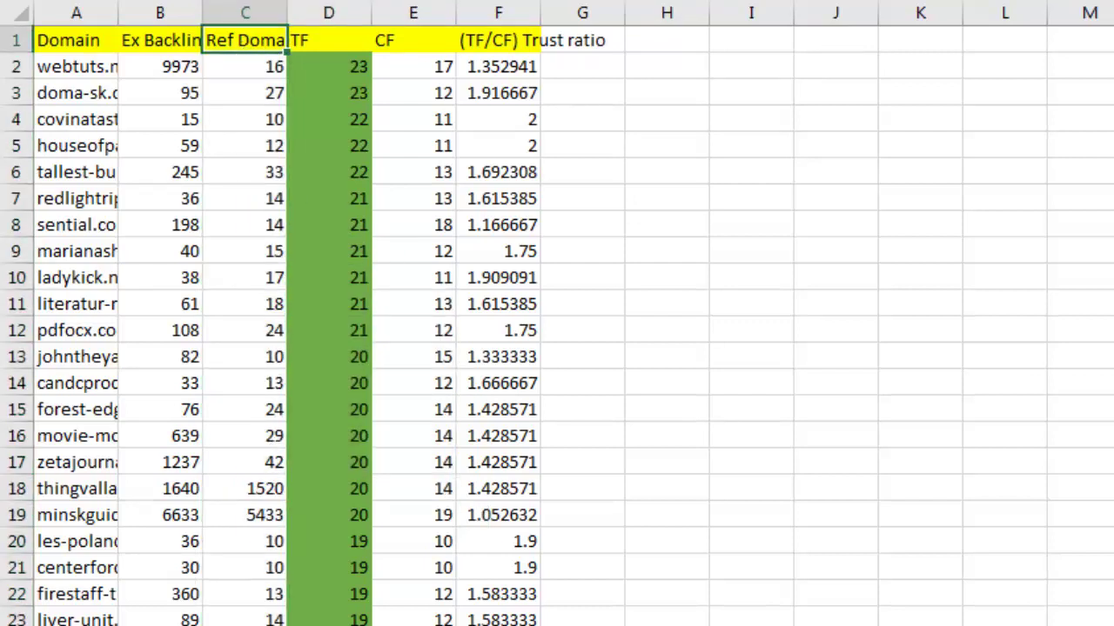
scroll(294, 567, "down", 4)
scroll(281, 540, "up", 2)
left_click(257, 362)
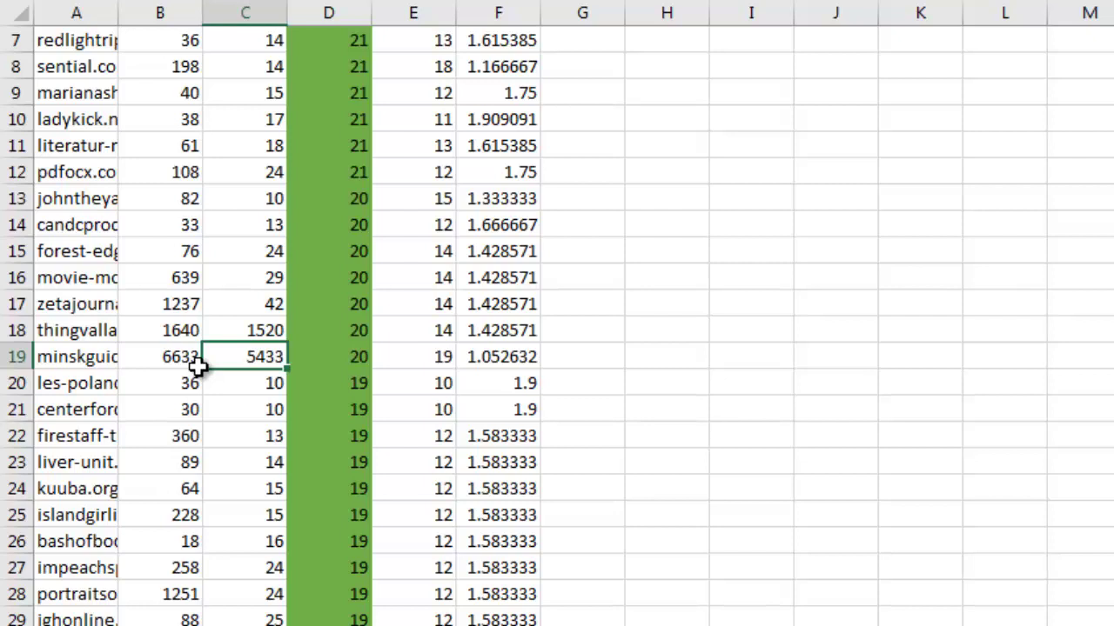
scroll(199, 366, "up", 2)
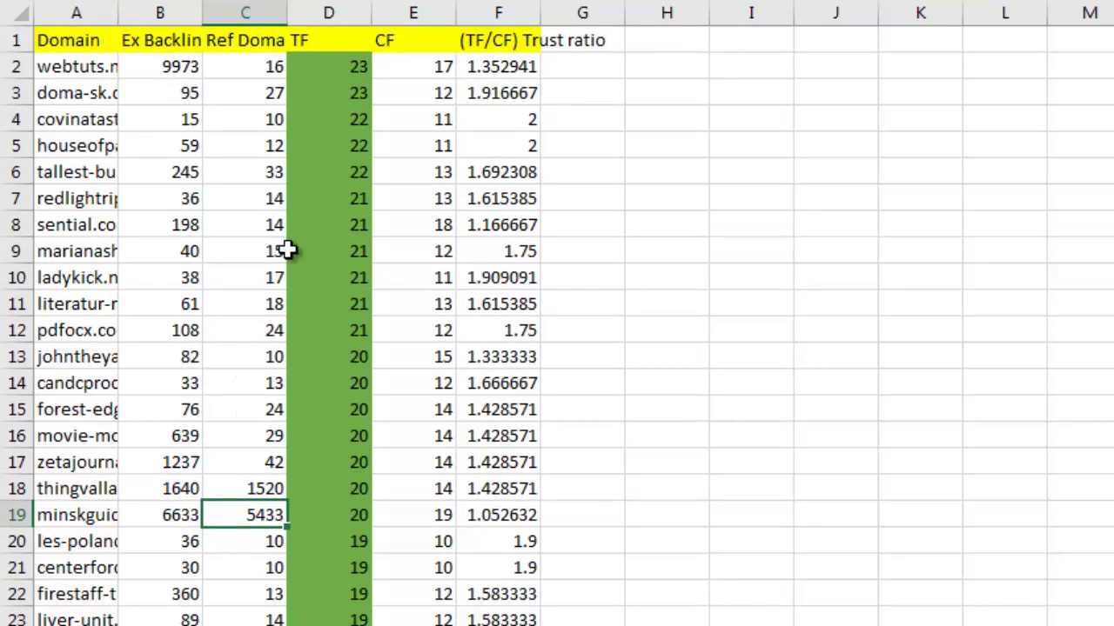
left_click(284, 67)
left_click(267, 520)
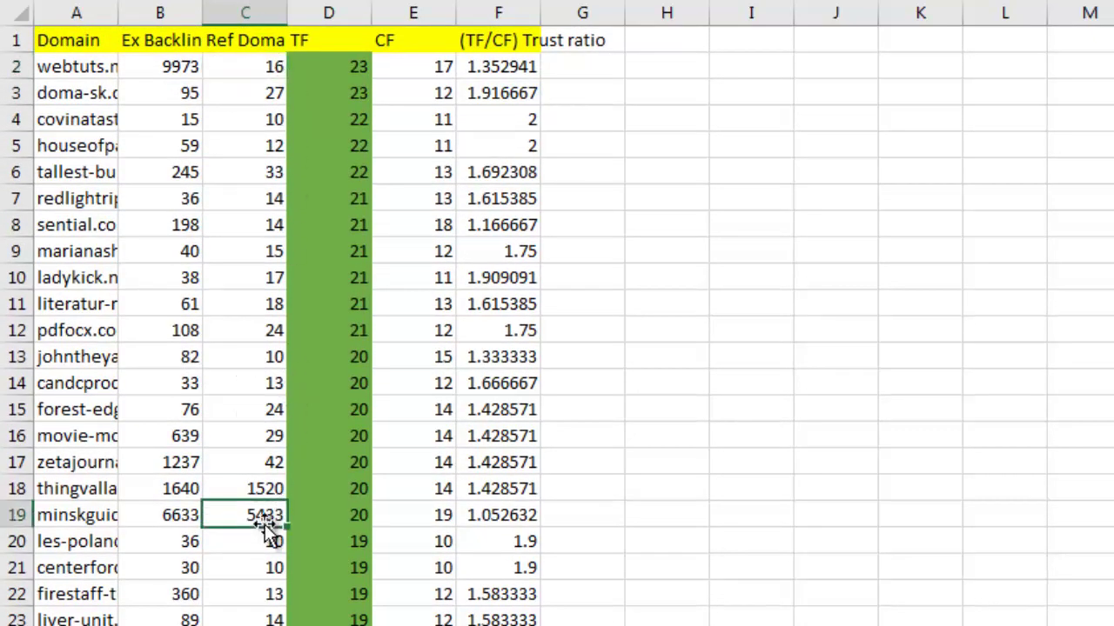
- Compare the TF, referring domains and trust ratio of the first domain with those of the domain in row 19
left_click(352, 69)
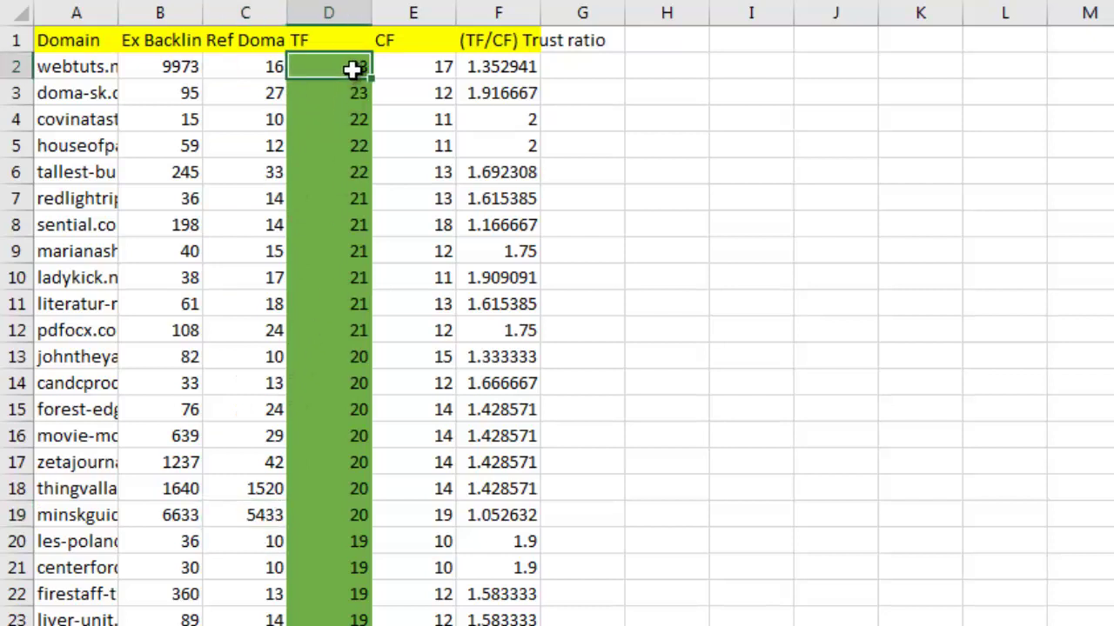
left_click(274, 71)
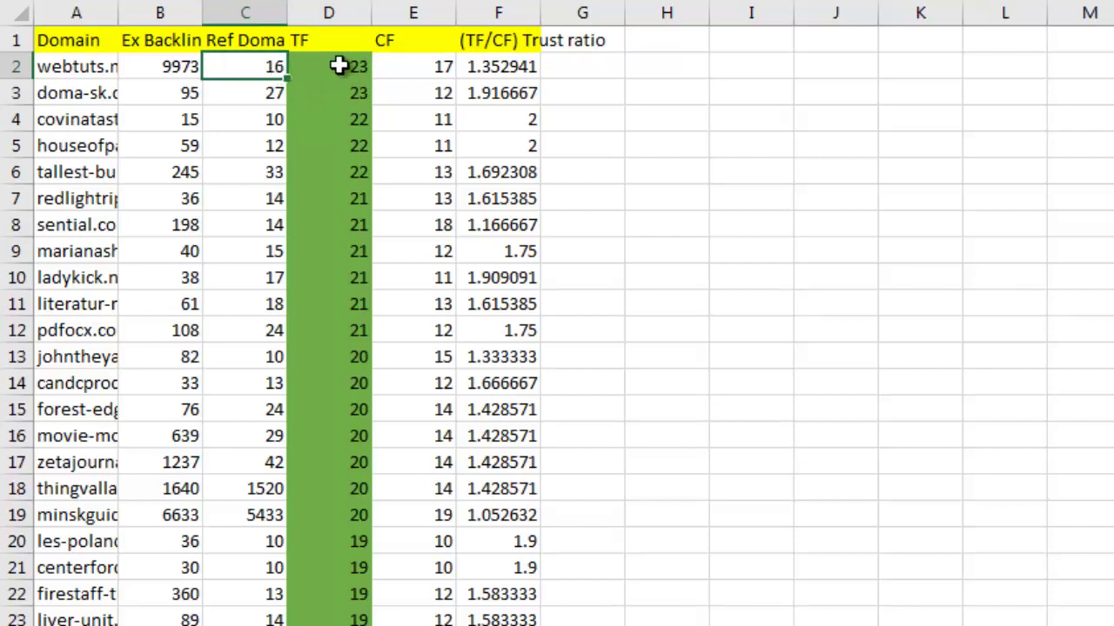
left_click(348, 514)
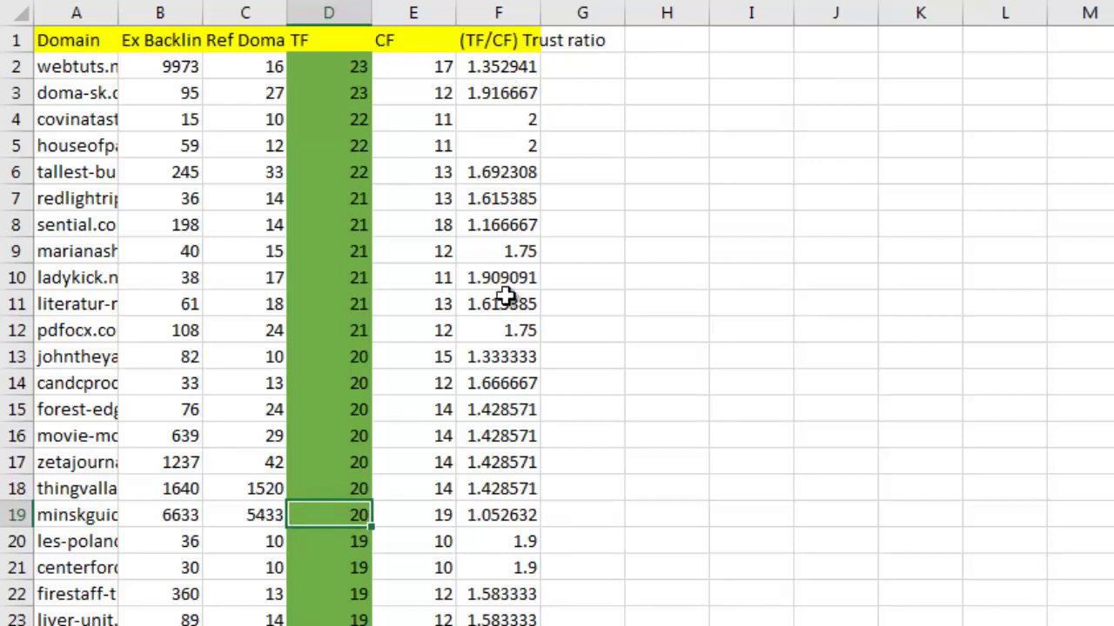
left_click(522, 519)
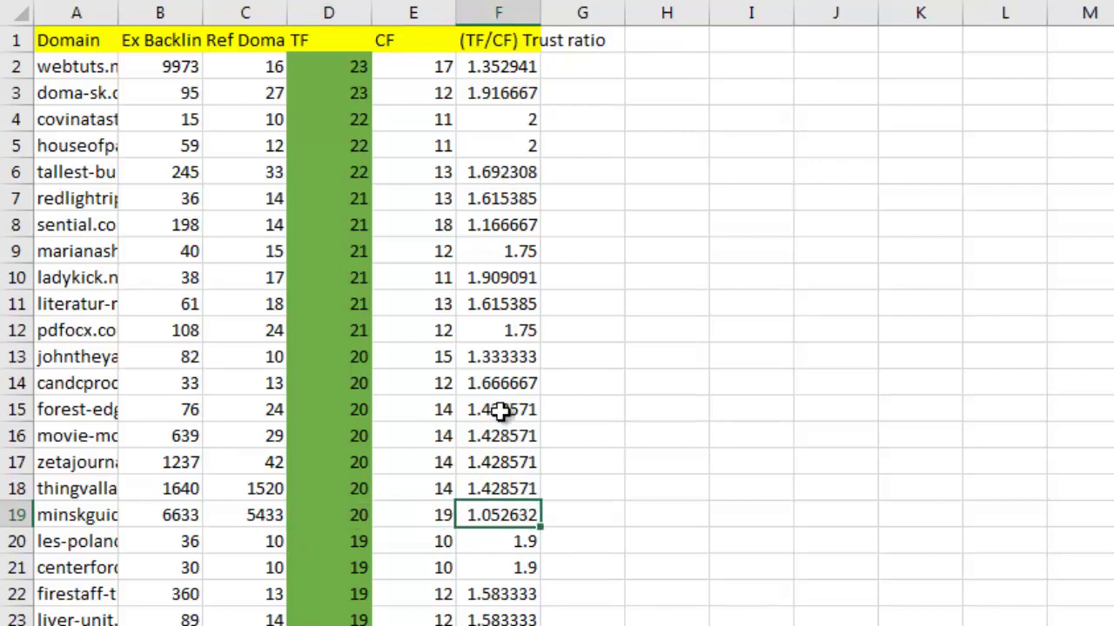
left_click(510, 68)
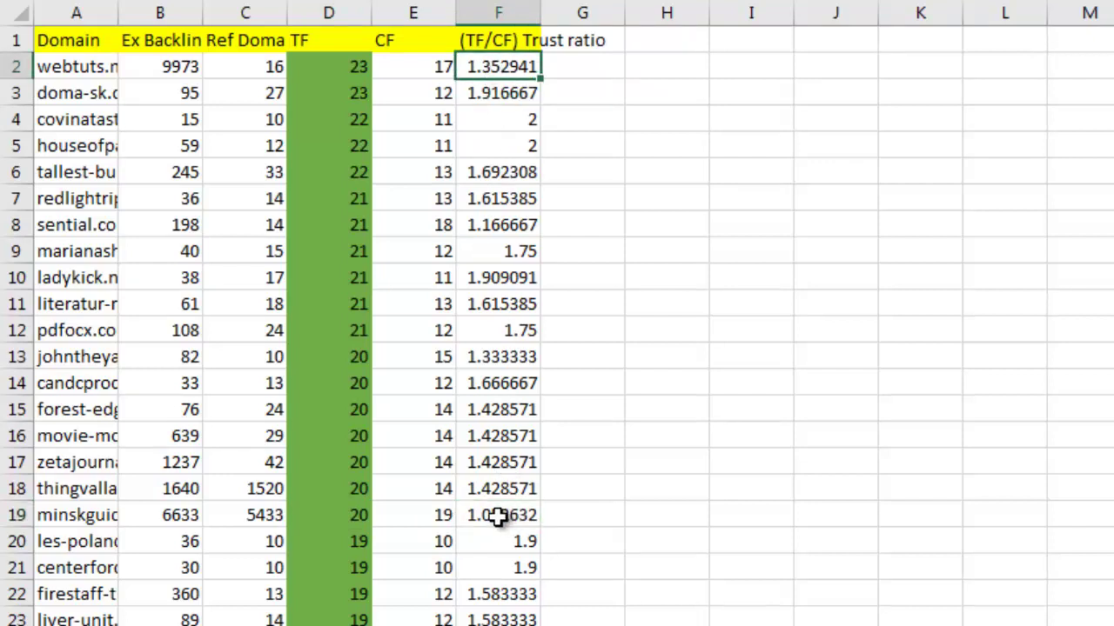
left_click(498, 519)
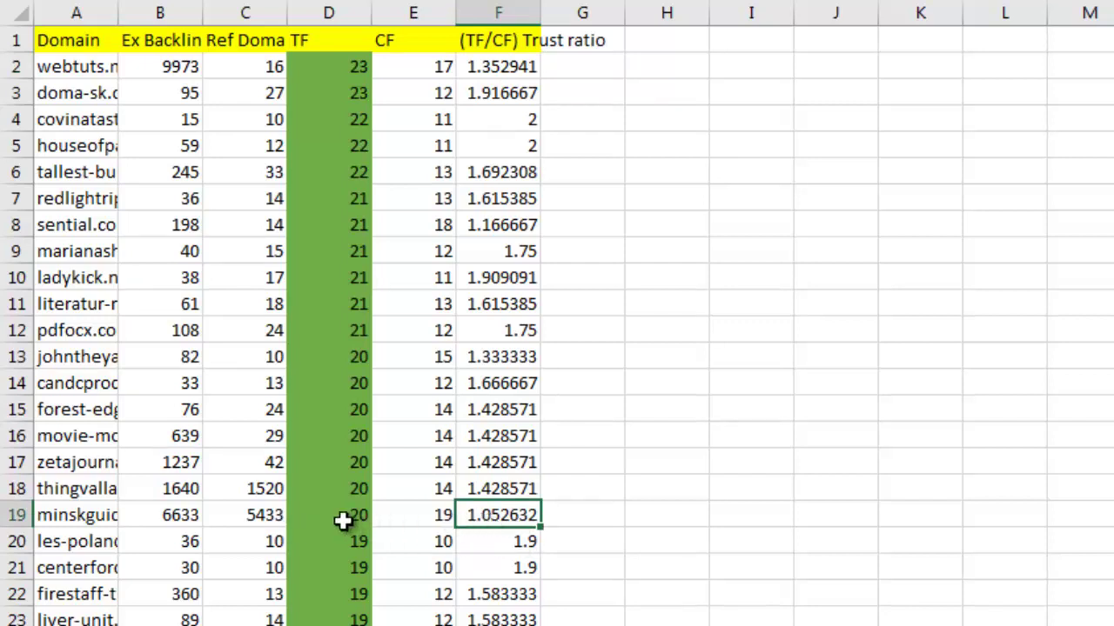
left_click(70, 520)
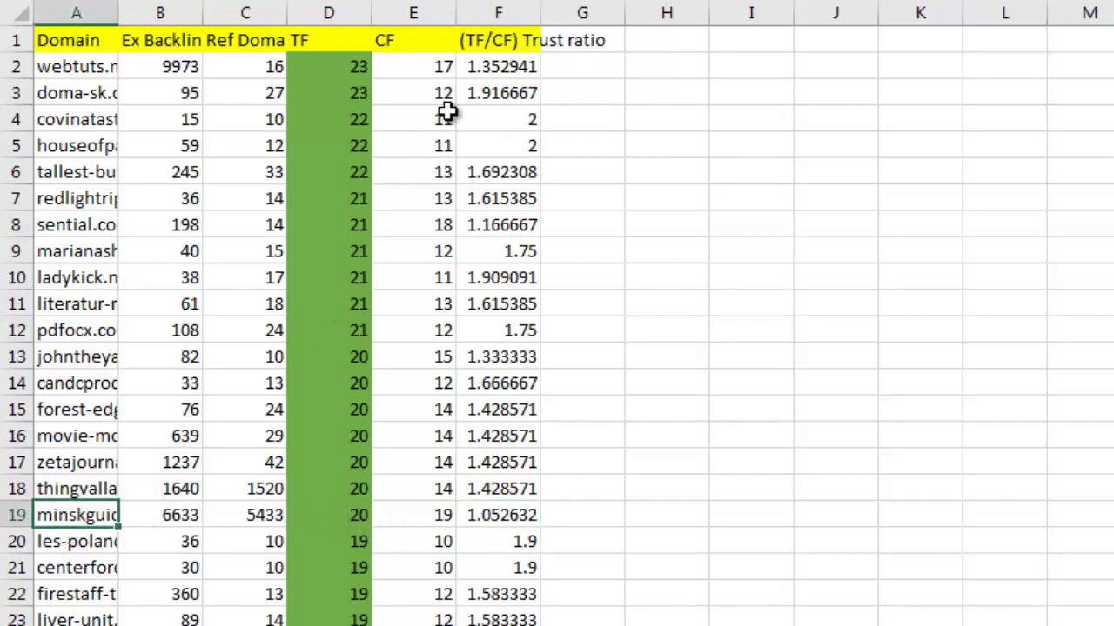
left_click(475, 67)
left_click(78, 70)
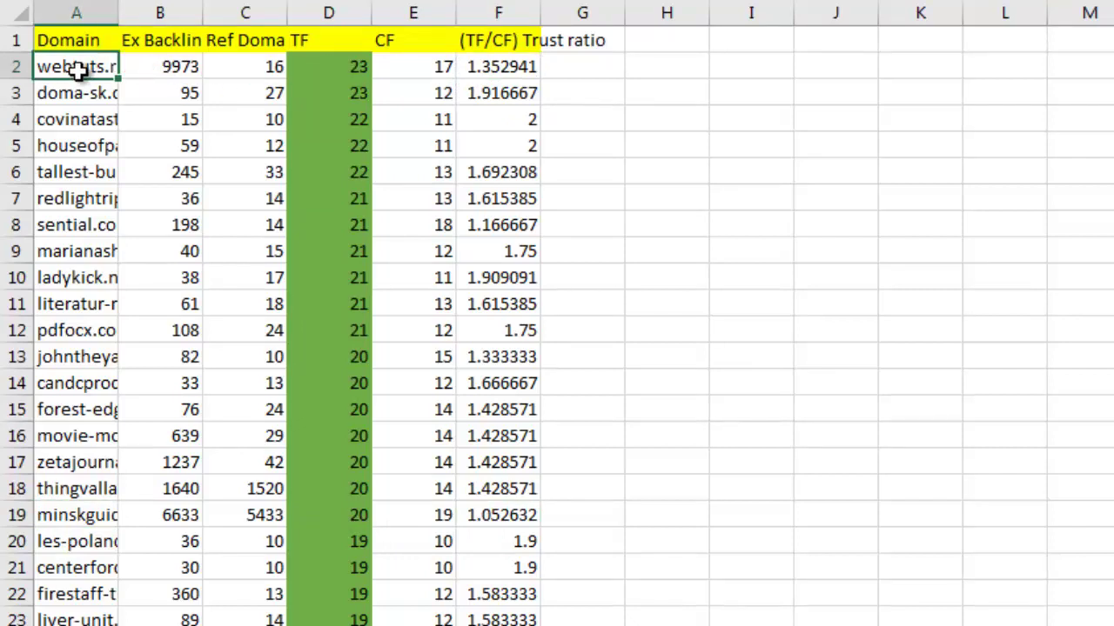
- Compare the external backlinks, referring domains and trust ratio of the domains in rows 2 and 3
left_click(254, 98)
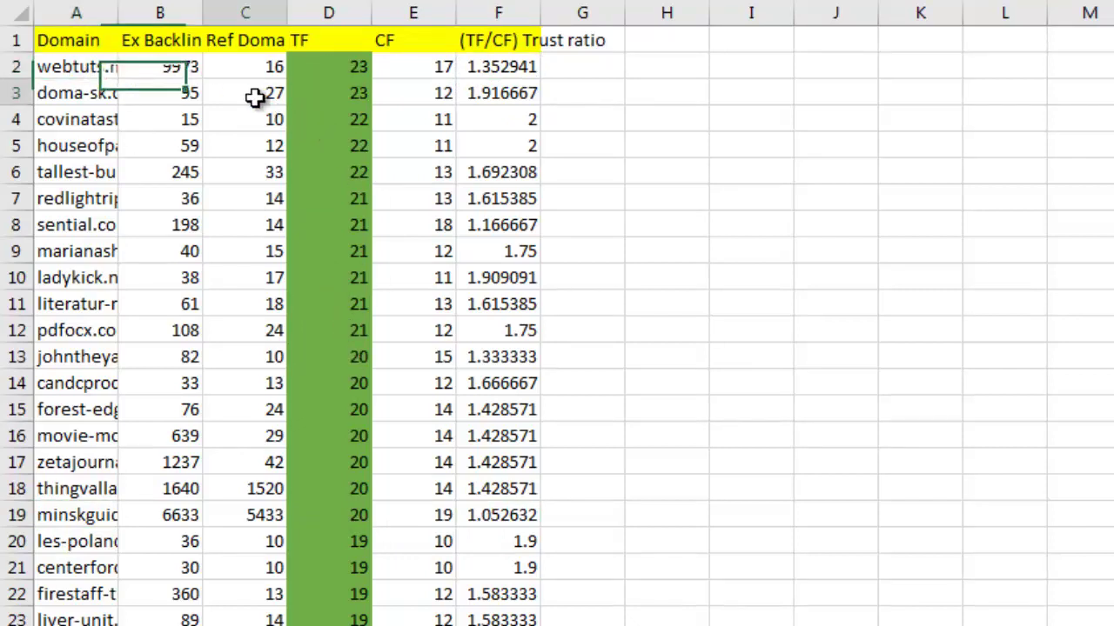
left_click(517, 103)
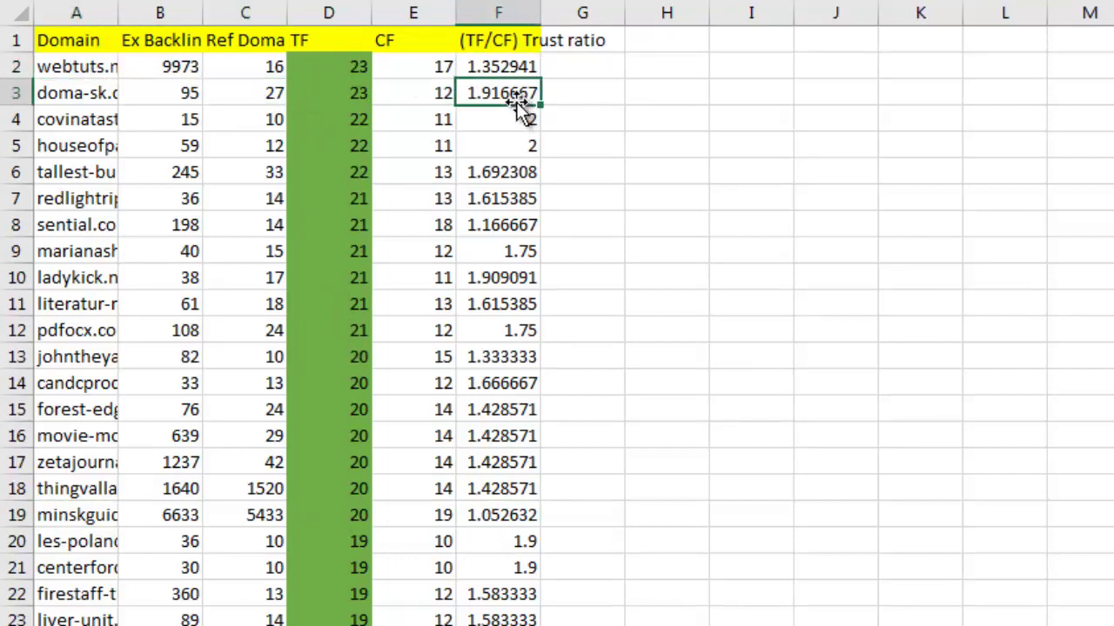
left_click(164, 70)
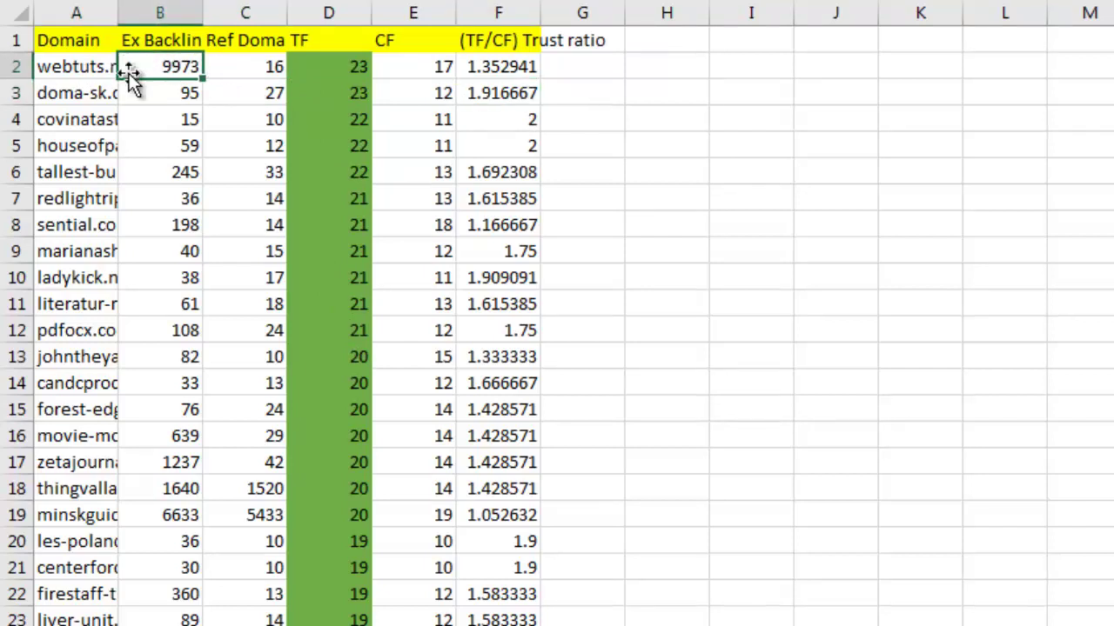
left_click(247, 69)
left_click(179, 92)
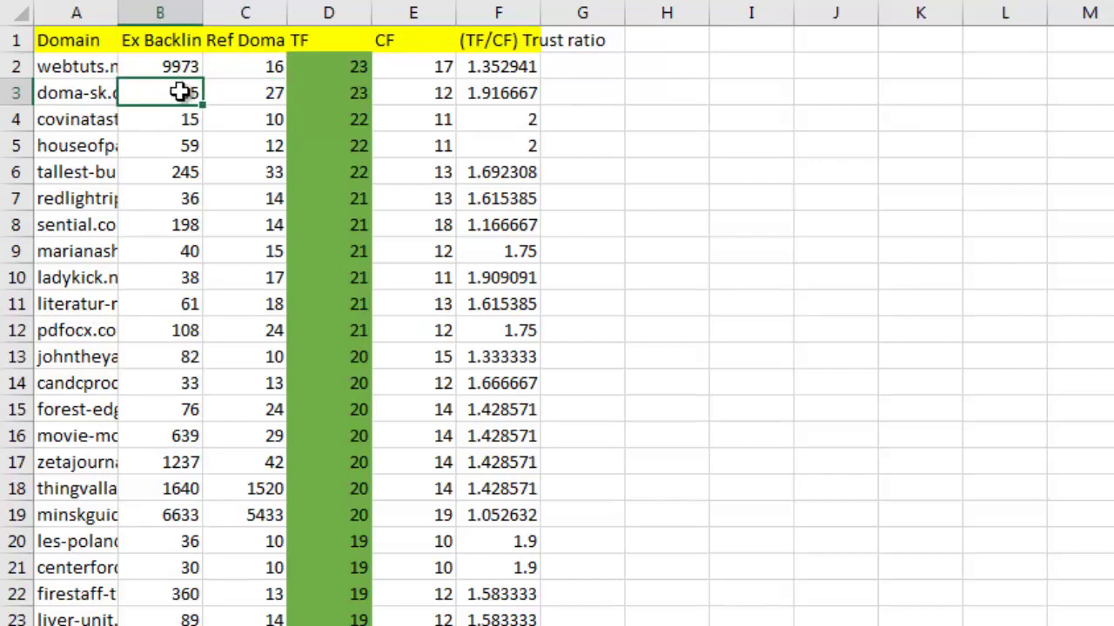
left_click(504, 94)
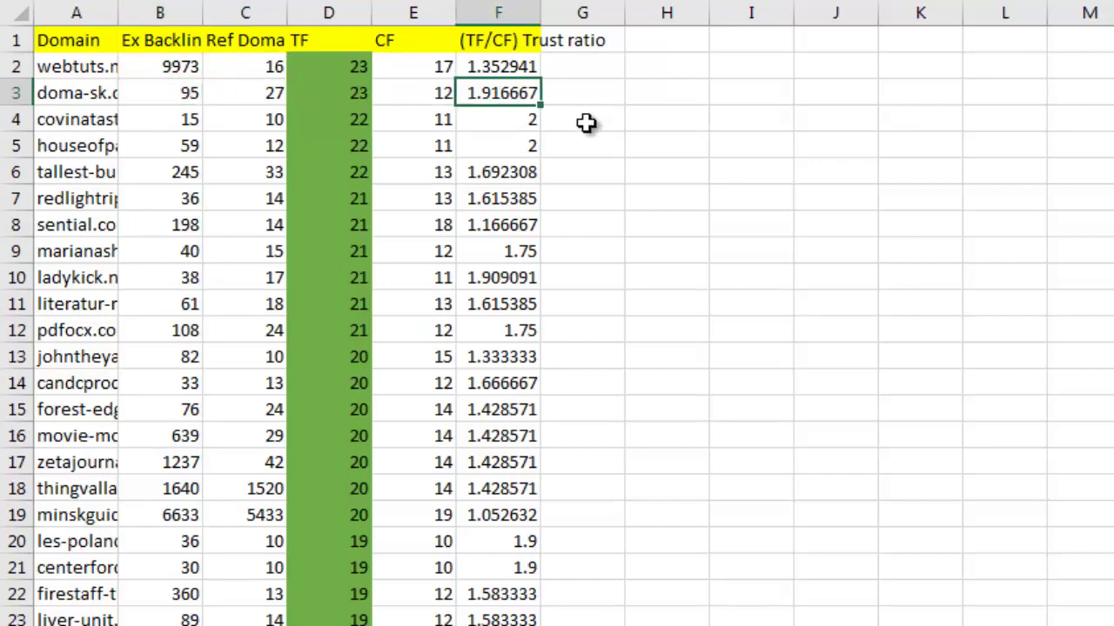
- Sort the whole list by referring domains from smallest to largest
left_click(244, 12)
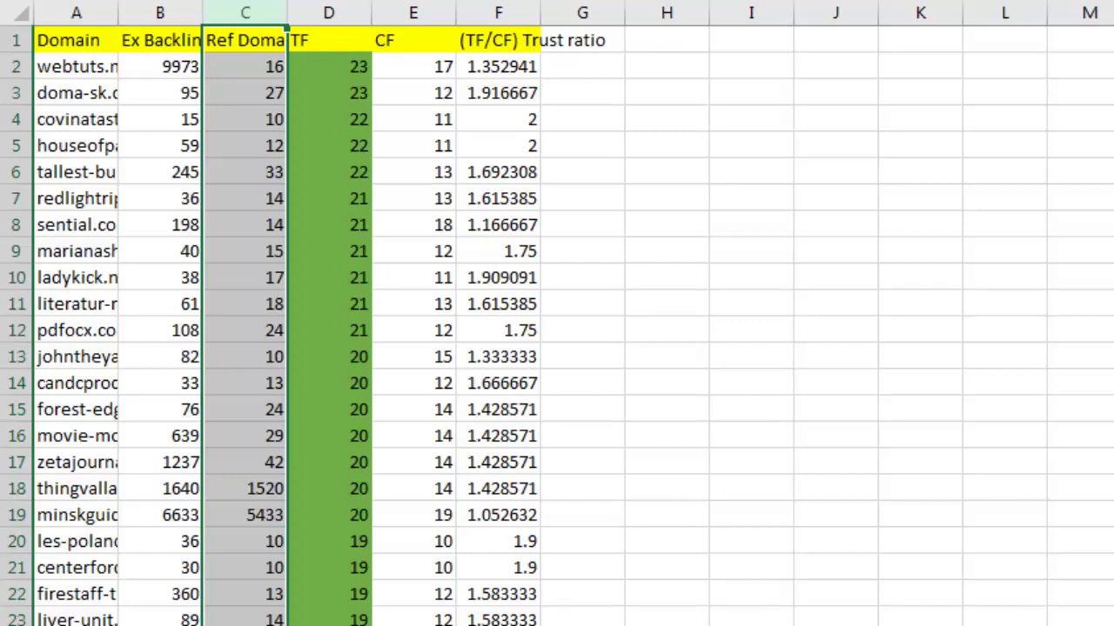
key("Return")
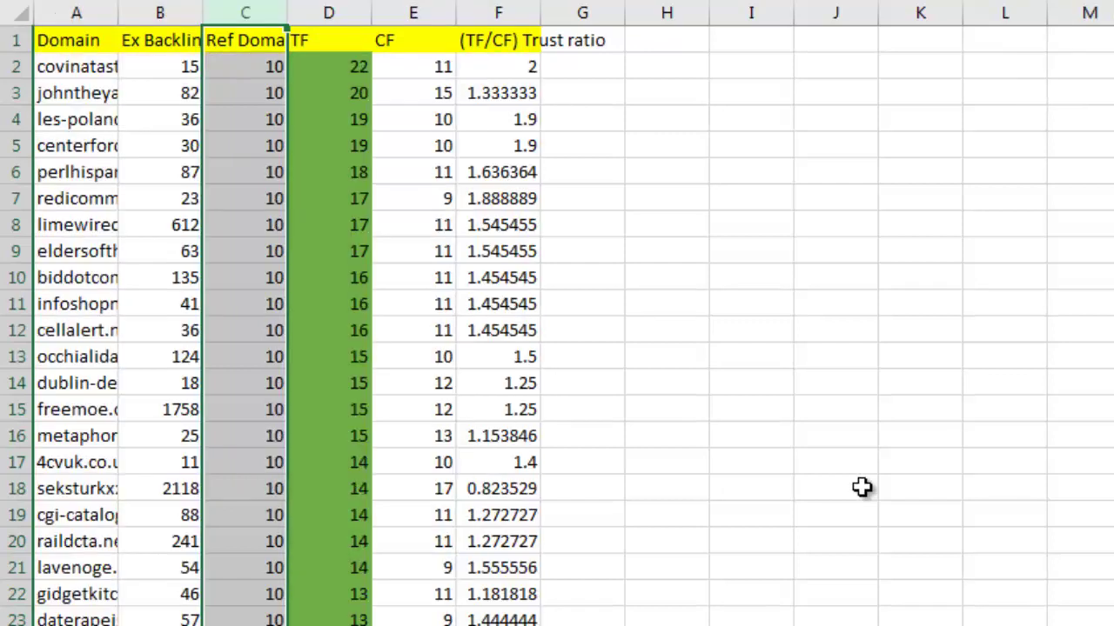
left_click(857, 487)
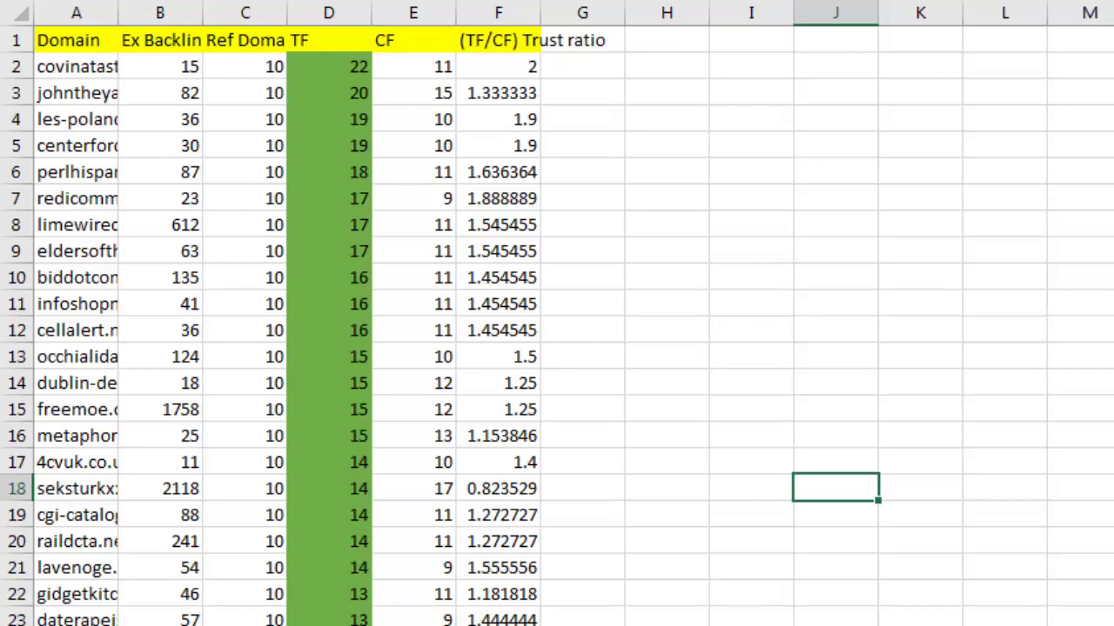
- Examine the domain in row 27, weighing its external backlinks against its referring domains and trust ratio
scroll(296, 480, "down", 3)
scroll(219, 516, "up", 3)
scroll(147, 514, "down", 3)
left_click(164, 491)
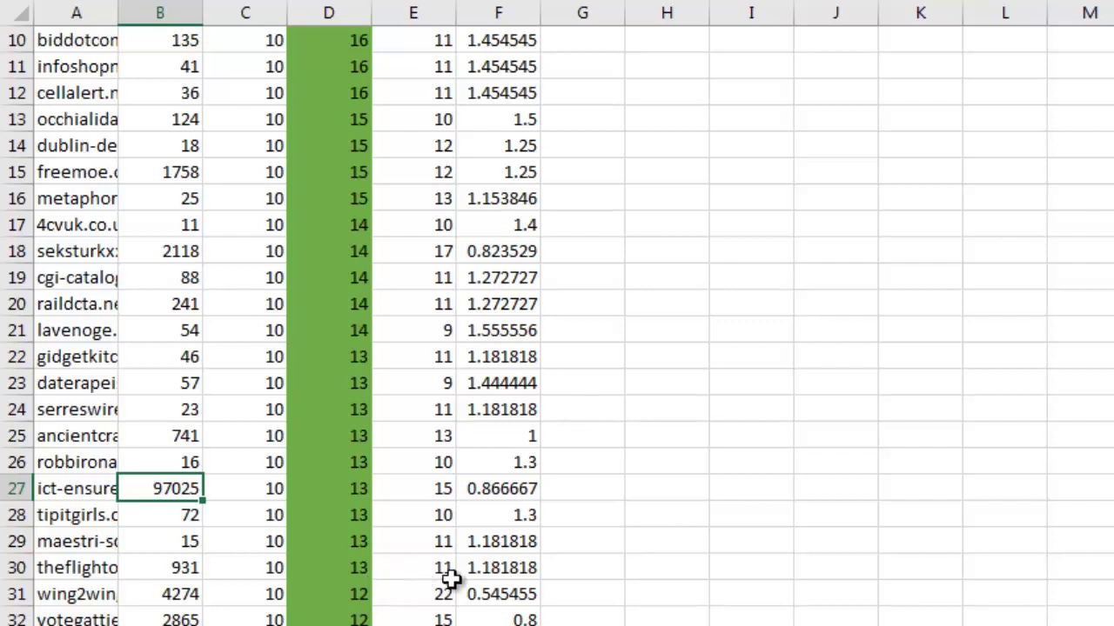
left_click(518, 541)
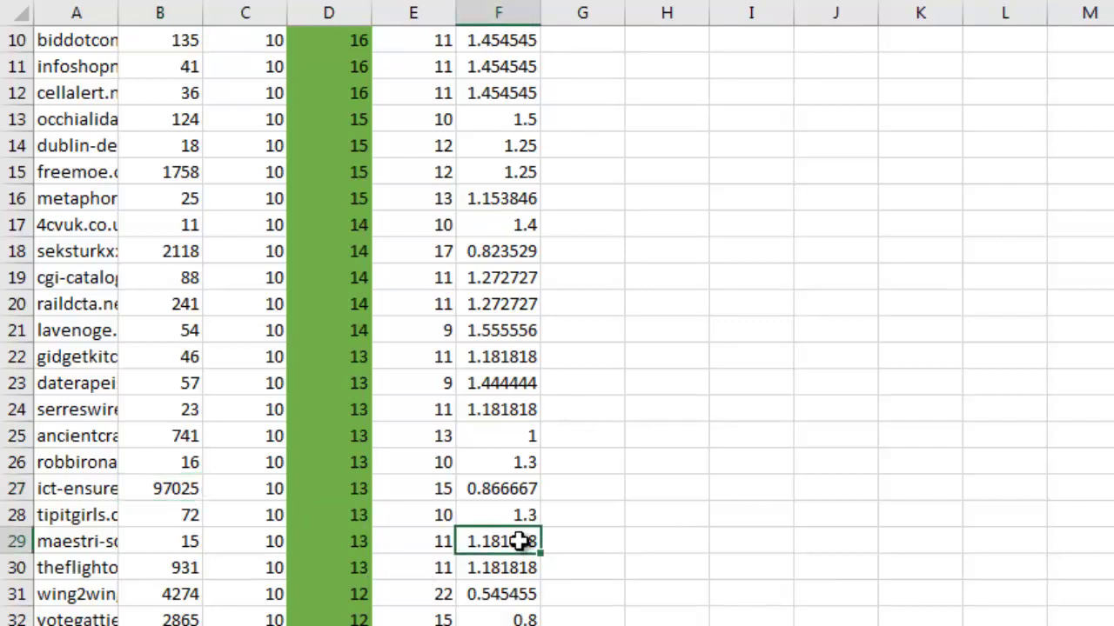
left_click(165, 488)
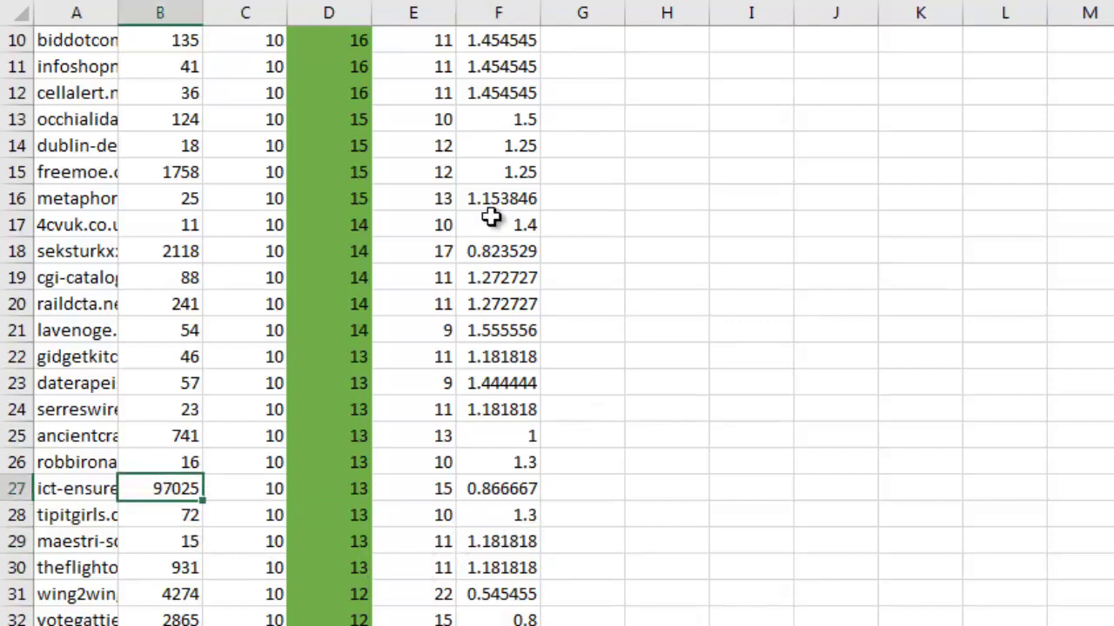
left_click(259, 498)
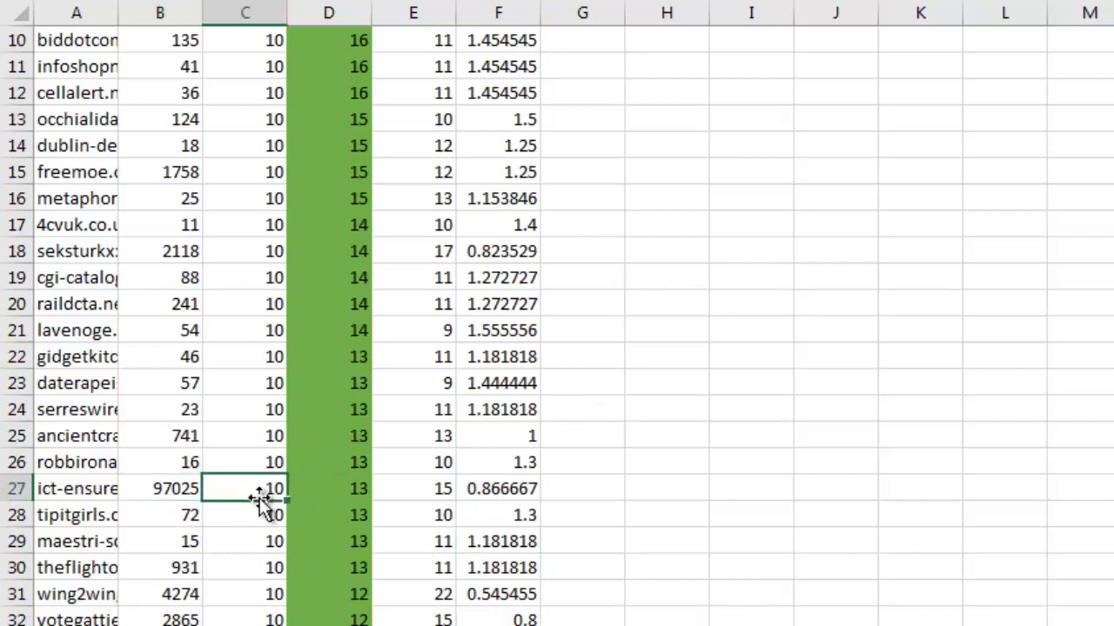
left_click(158, 491)
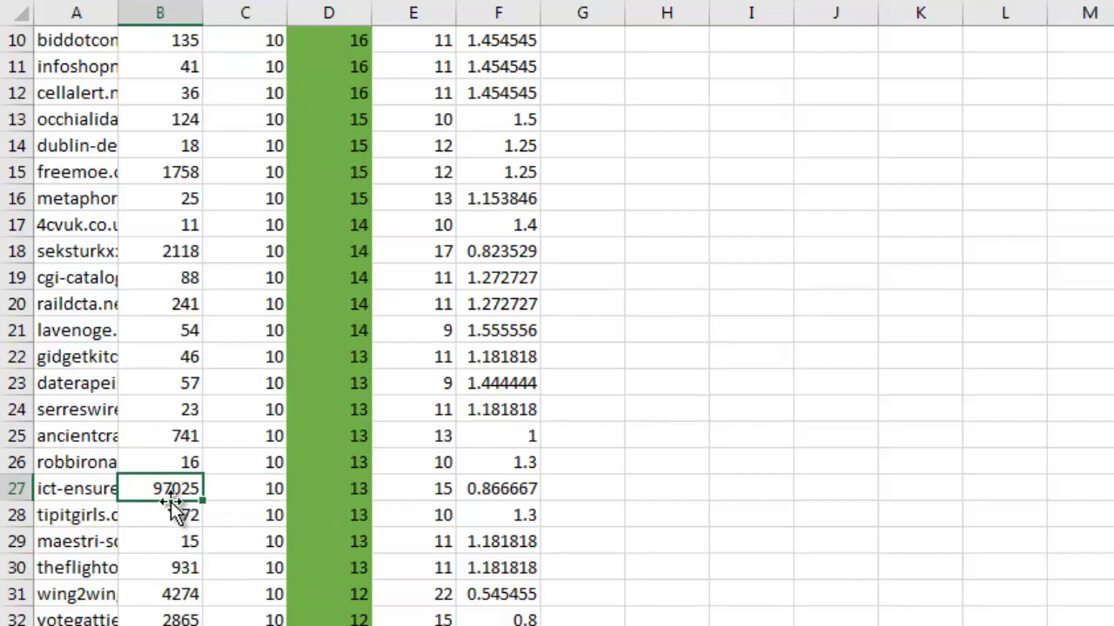
left_click_drag(174, 509, 166, 483)
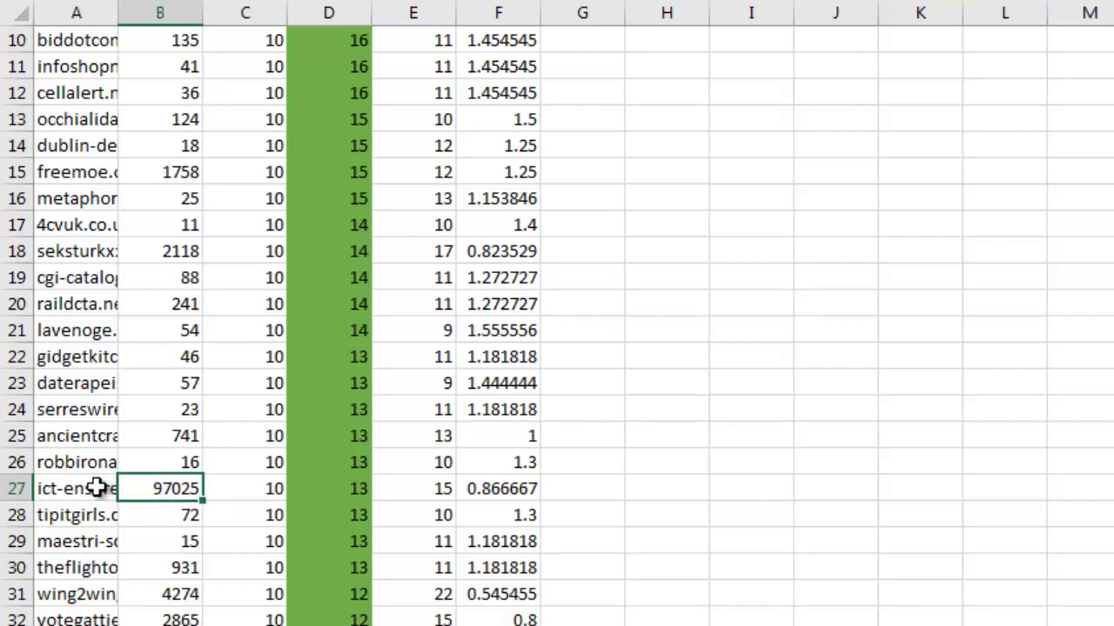
left_click_drag(79, 489, 547, 497)
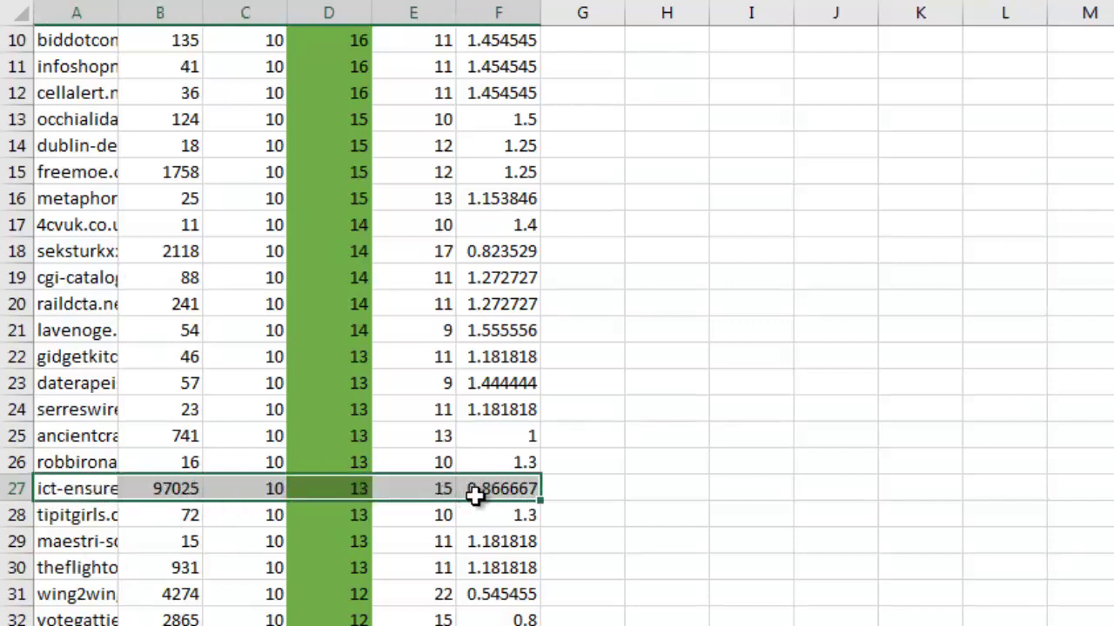
- Look through the sorted list, examining how the green TF values are distributed within each referring domain count
scroll(407, 526, "up", 3)
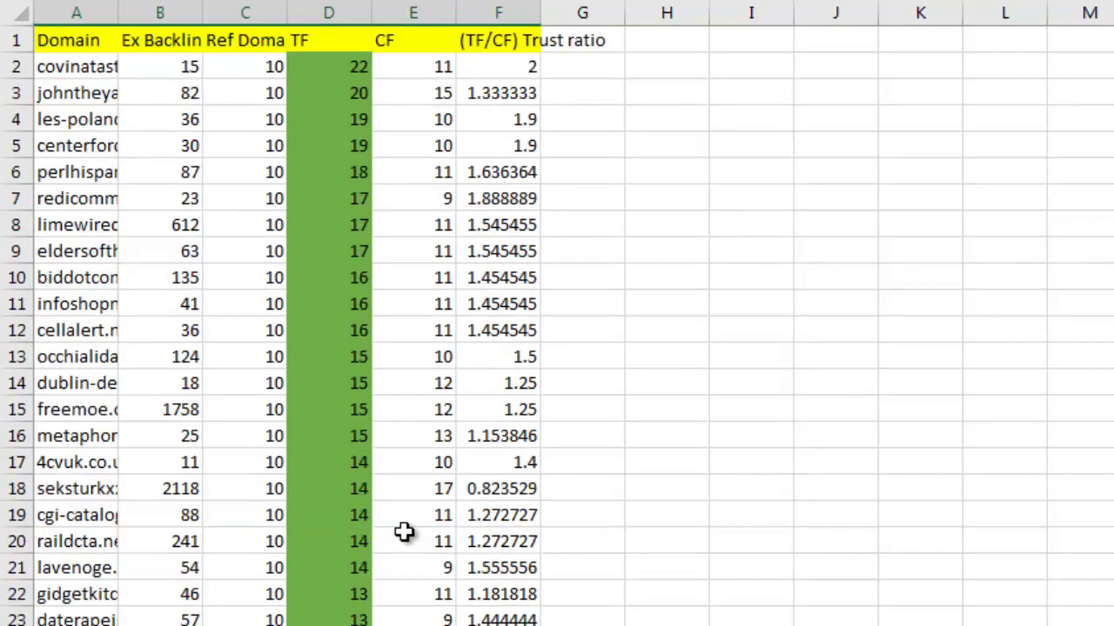
scroll(435, 532, "down", 5)
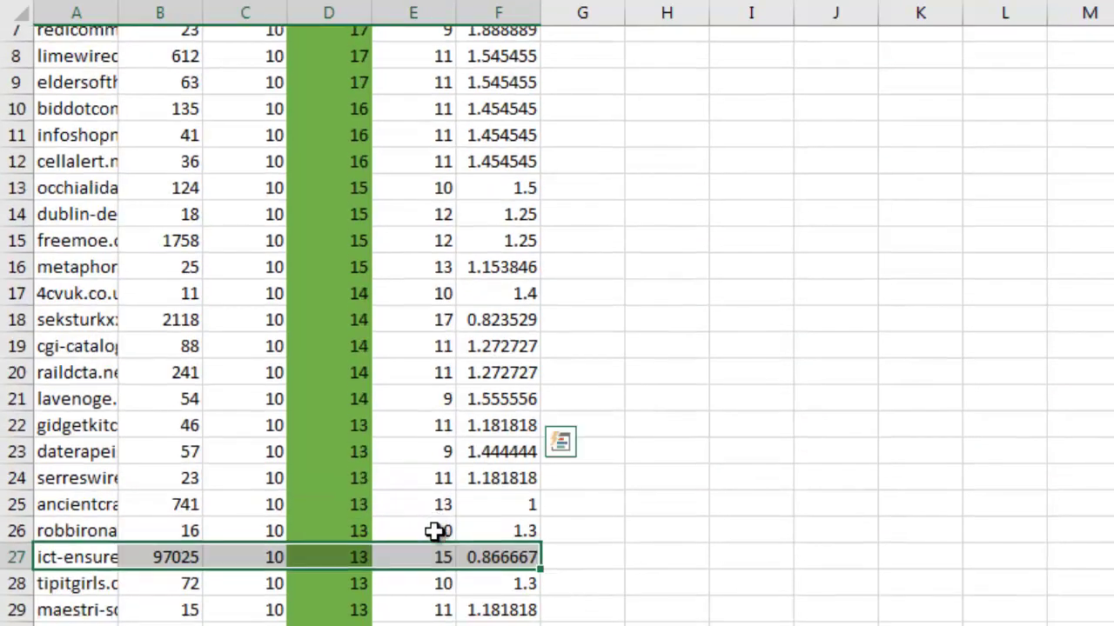
scroll(392, 508, "down", 13)
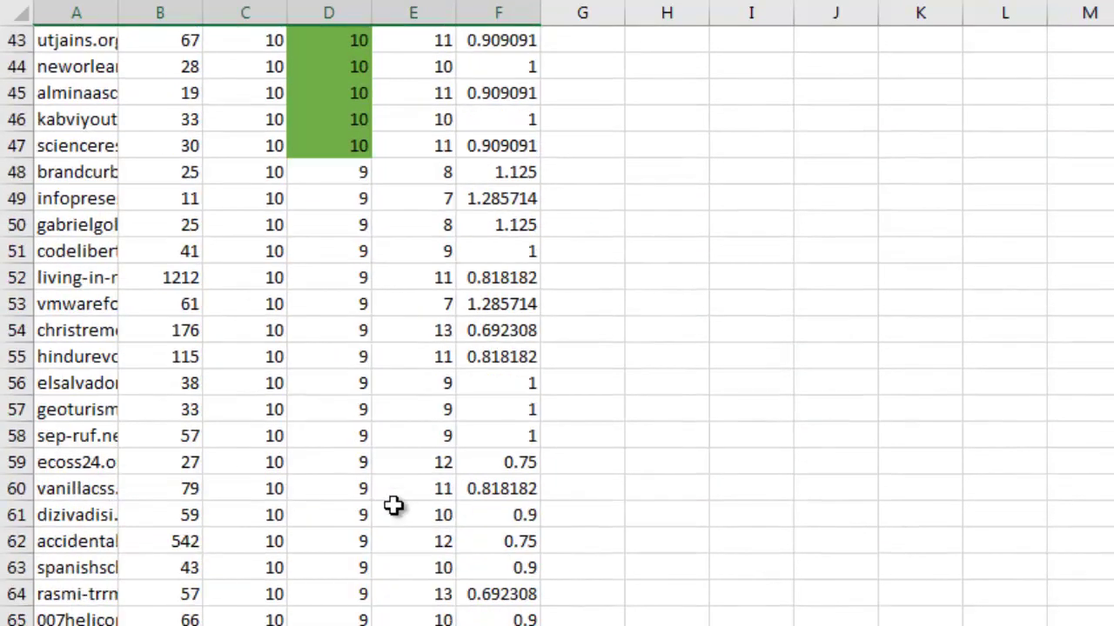
scroll(409, 508, "up", 18)
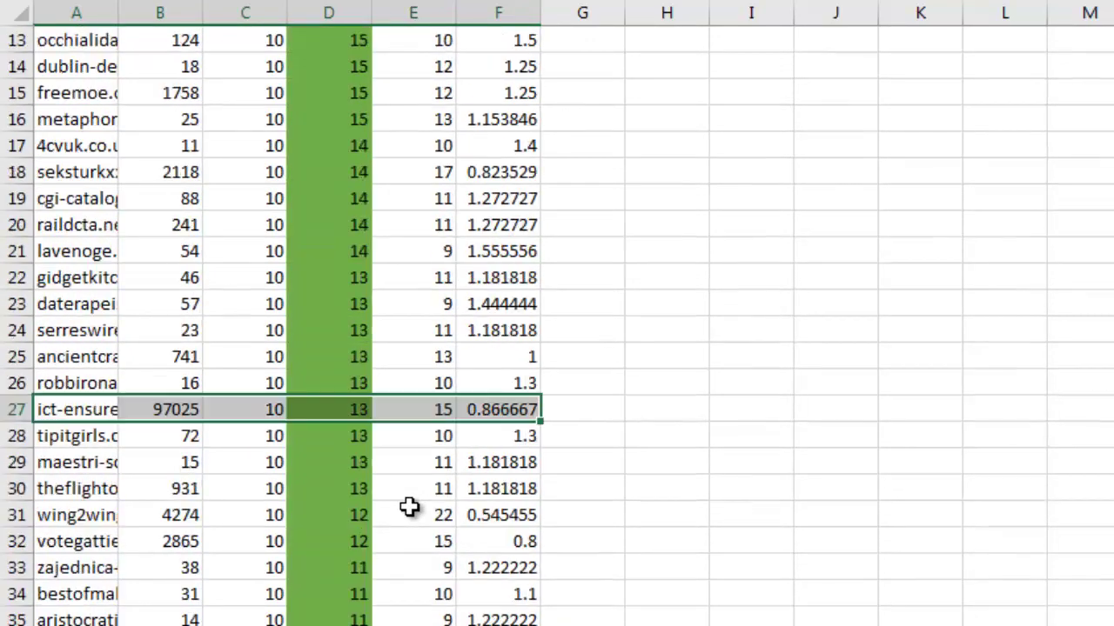
left_click_drag(339, 68, 340, 619)
scroll(339, 522, "down", 11)
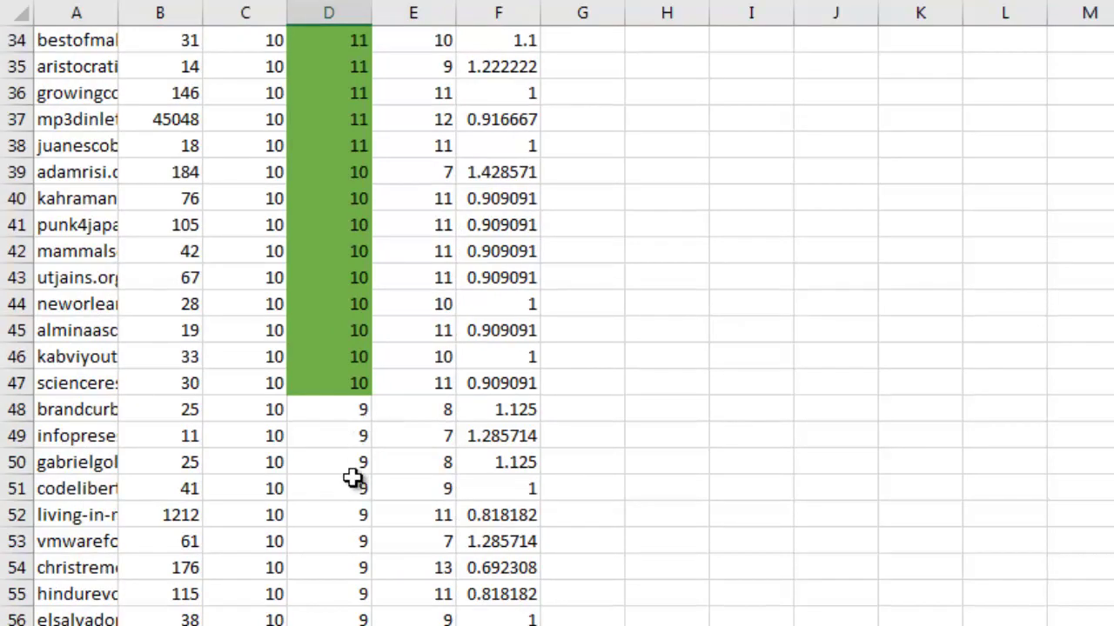
scroll(336, 293, "down", 20)
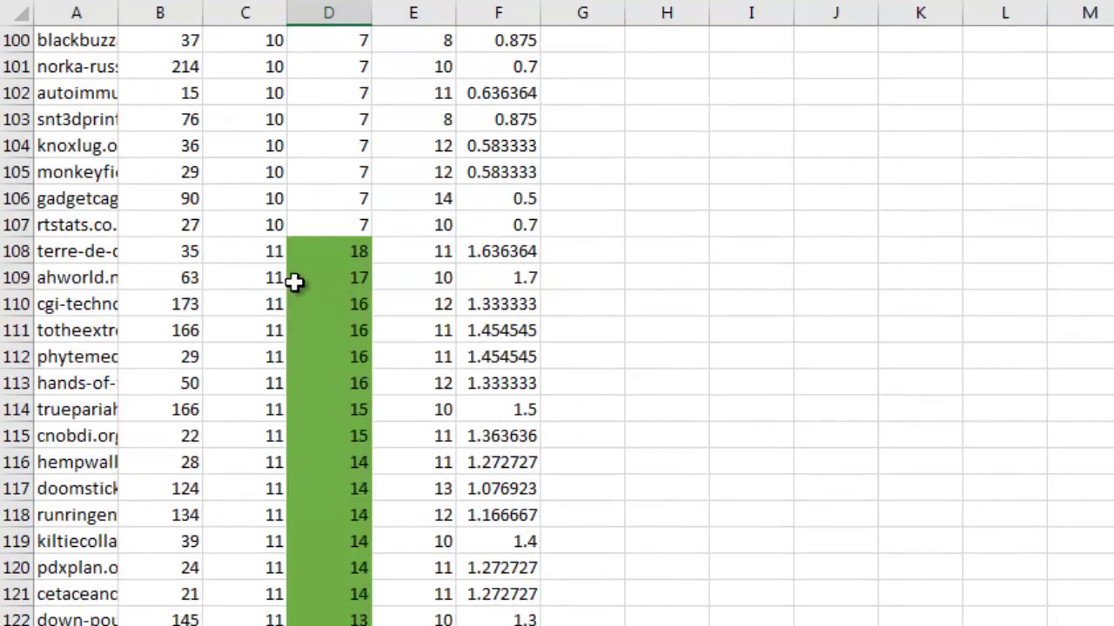
scroll(294, 281, "down", 20)
scroll(294, 281, "down", 15)
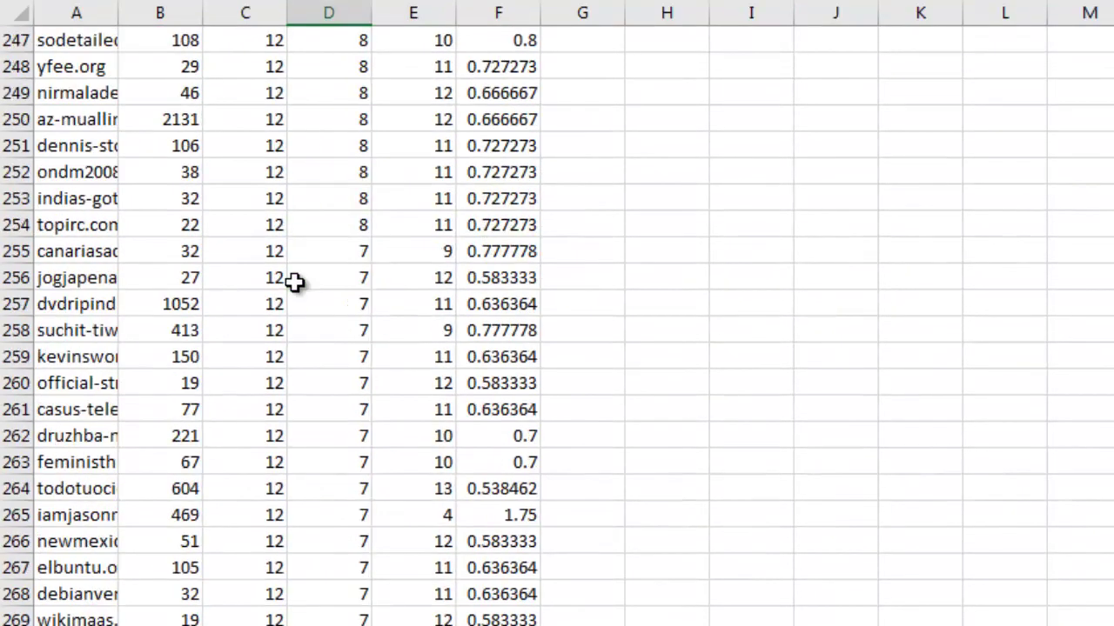
scroll(294, 281, "up", 20)
scroll(557, 322, "up", 20)
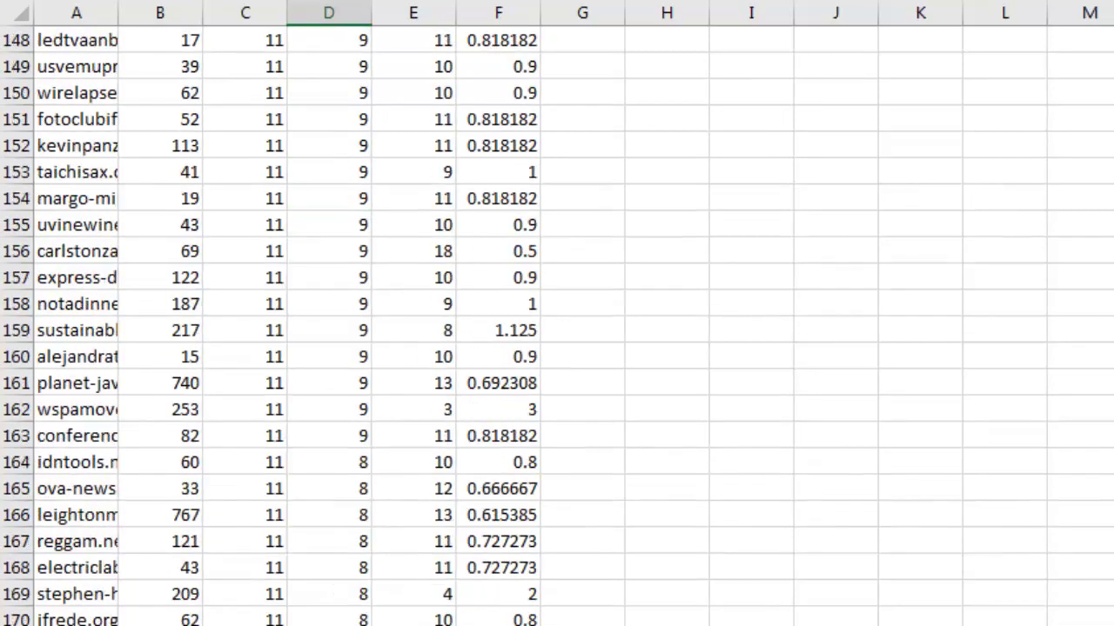
scroll(557, 322, "up", 11)
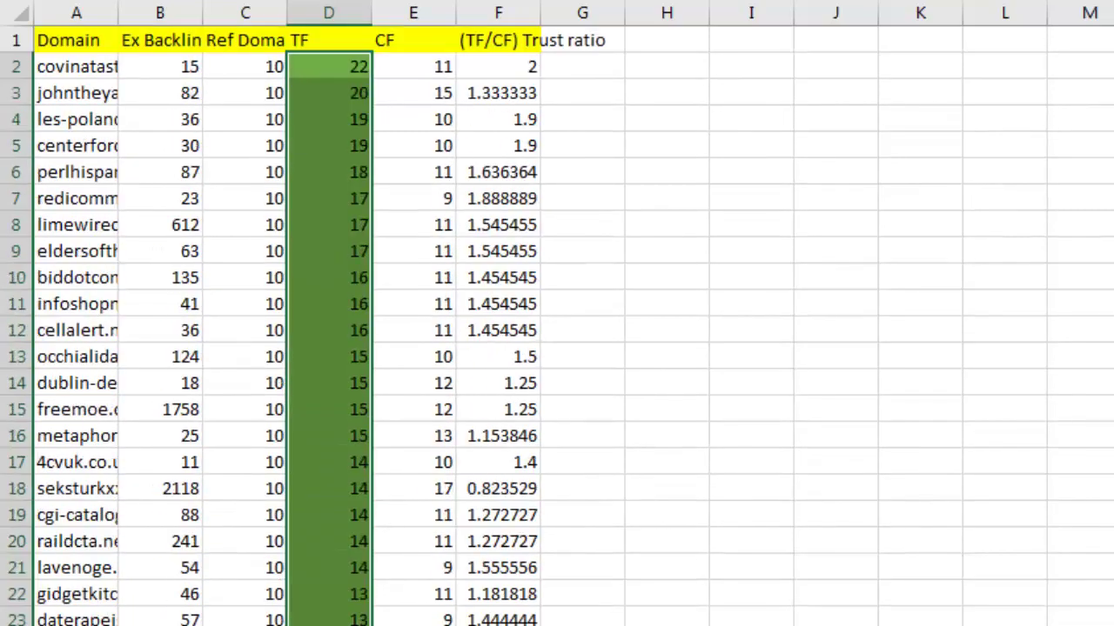
- Copy the domain from cell A2 and look up covinatasty.com among the archived web sites in the Internet Archive
left_click(55, 70)
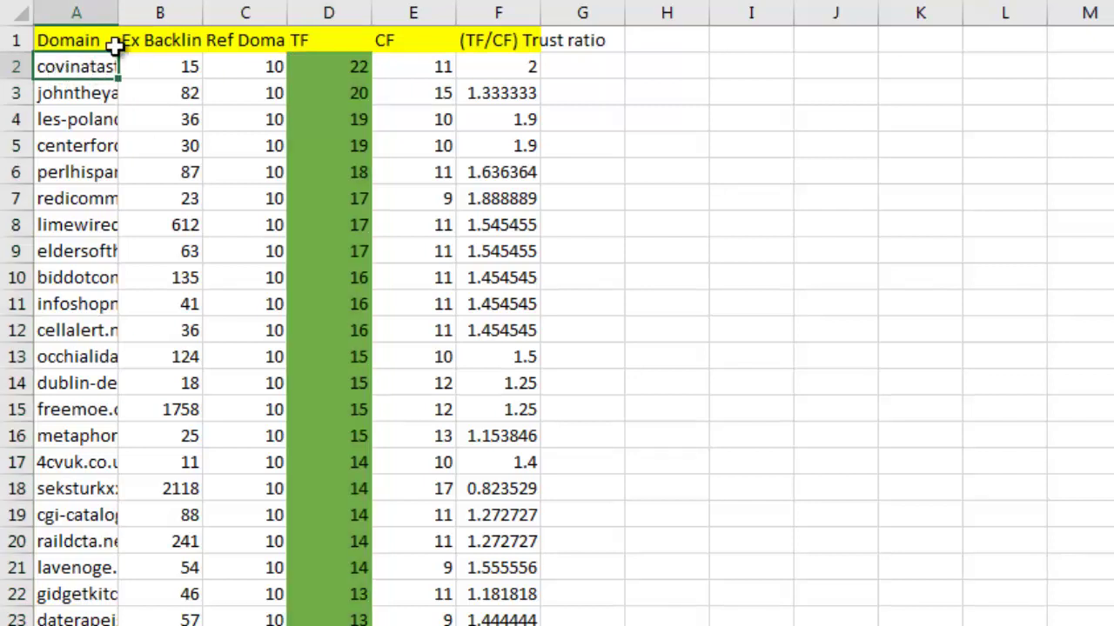
key("F2")
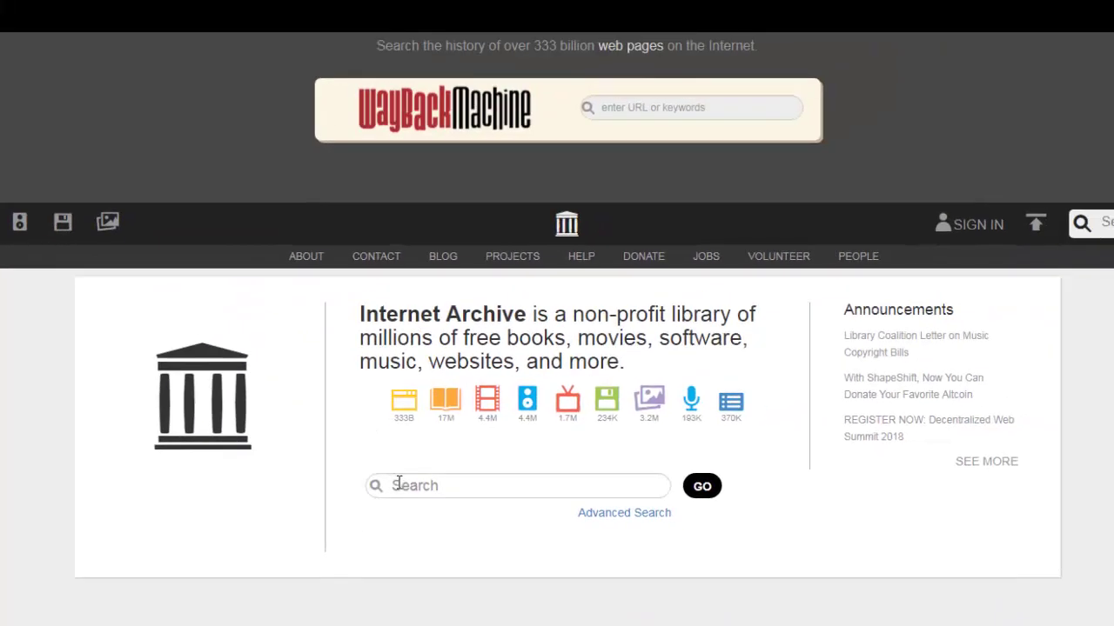
left_click(399, 484)
scroll(399, 484, "down", 2)
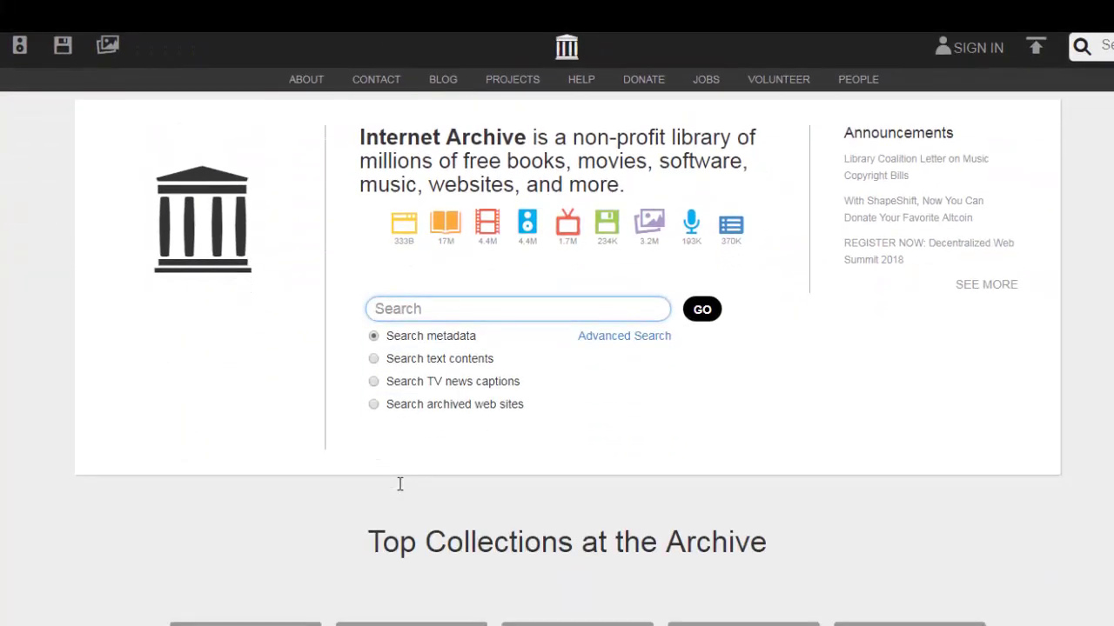
type("covinatasty.com")
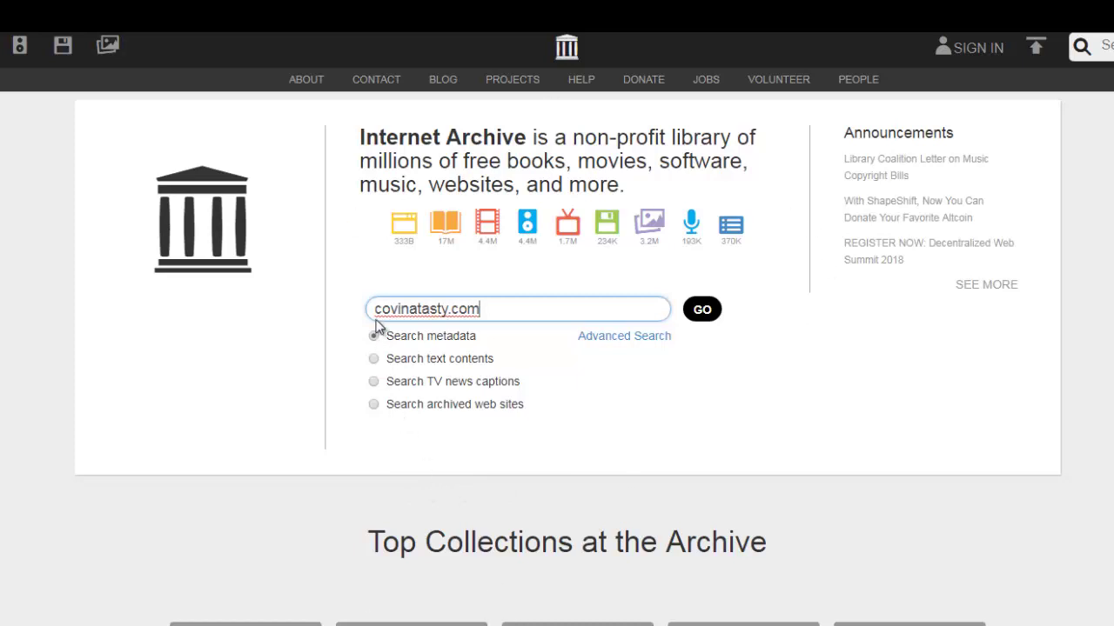
key("Return")
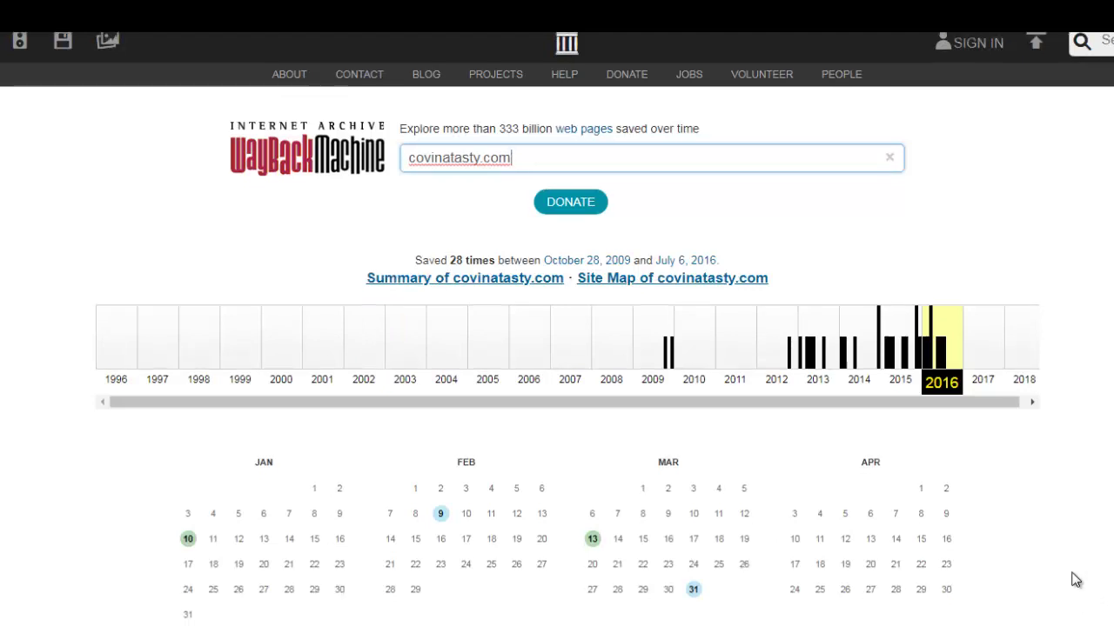
- Show the 2009 captures of covinatasty.com and open the December 1, 2009 snapshot in a new tab
scroll(1076, 580, "down", 2)
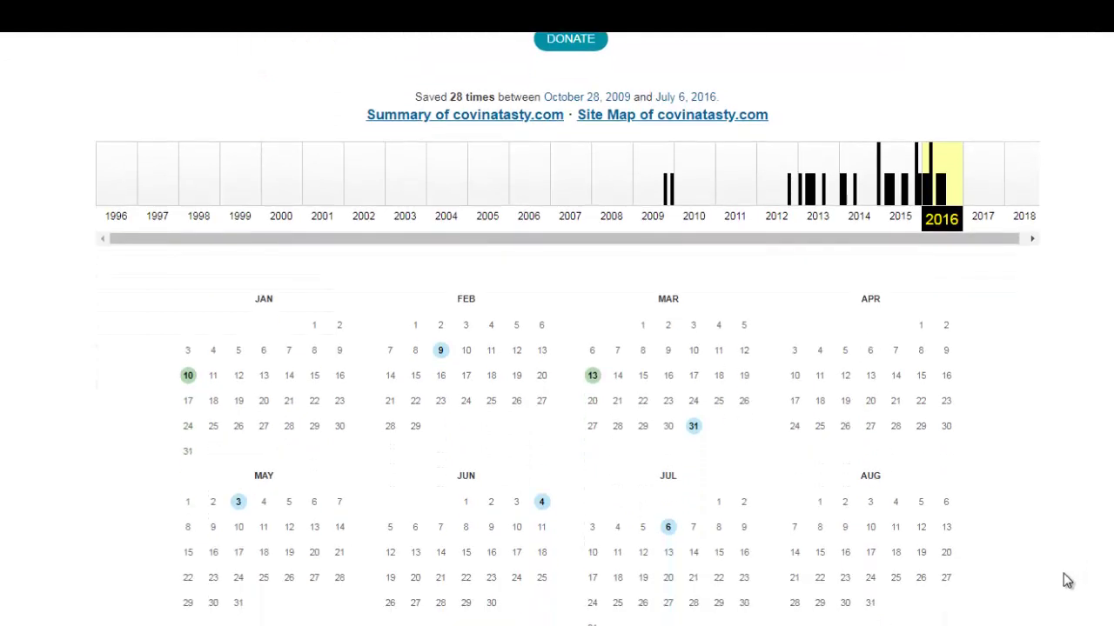
scroll(1063, 573, "down", 1)
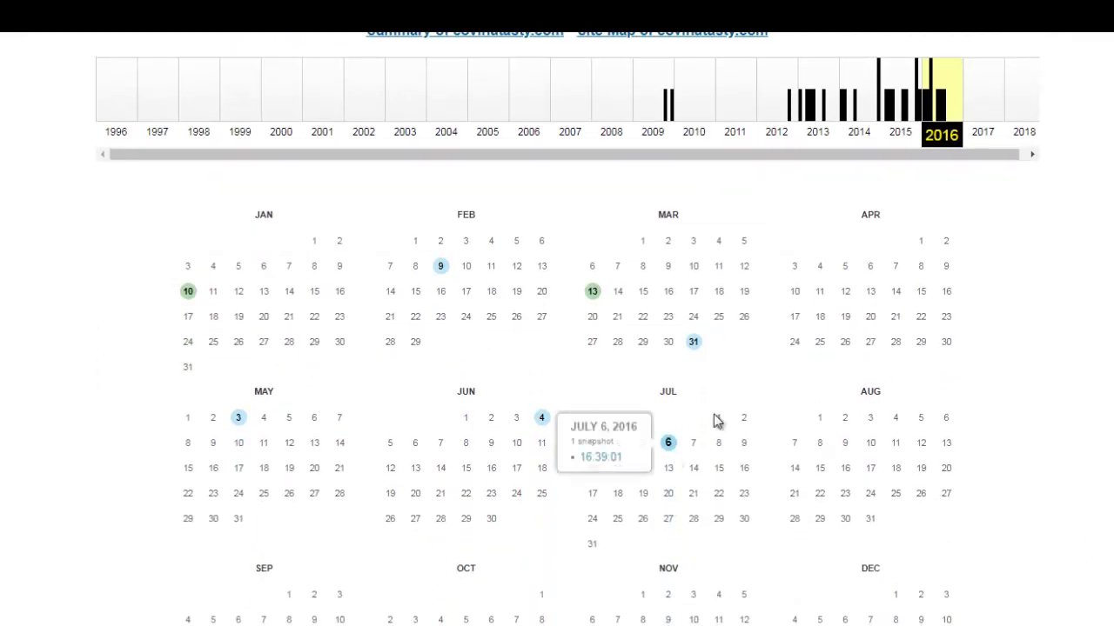
left_click(668, 118)
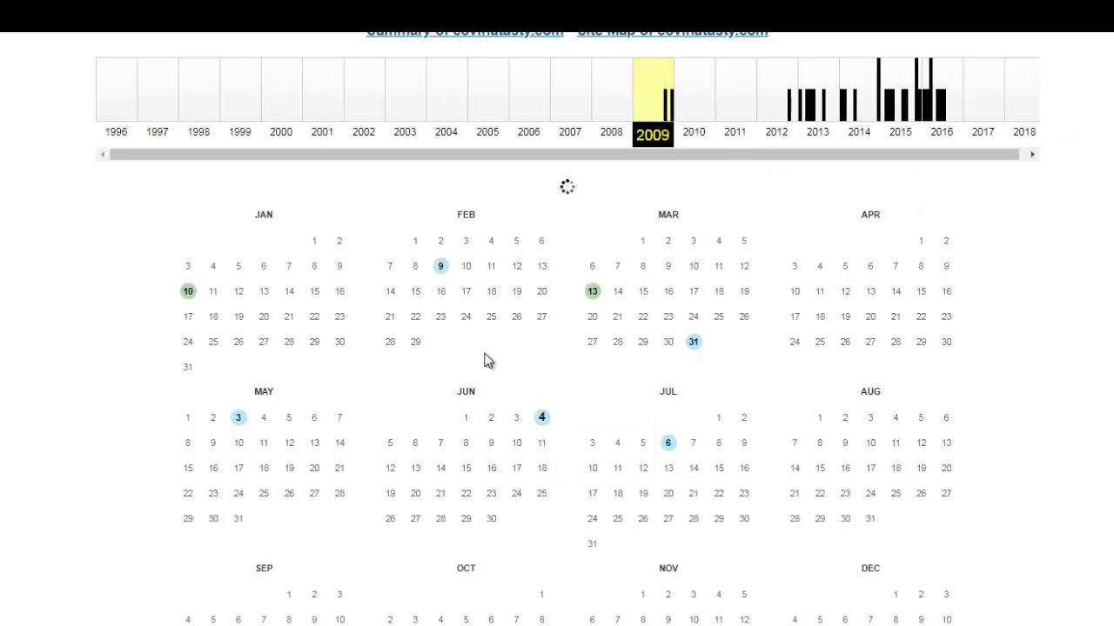
scroll(472, 361, "down", 1)
mouse_move(848, 505)
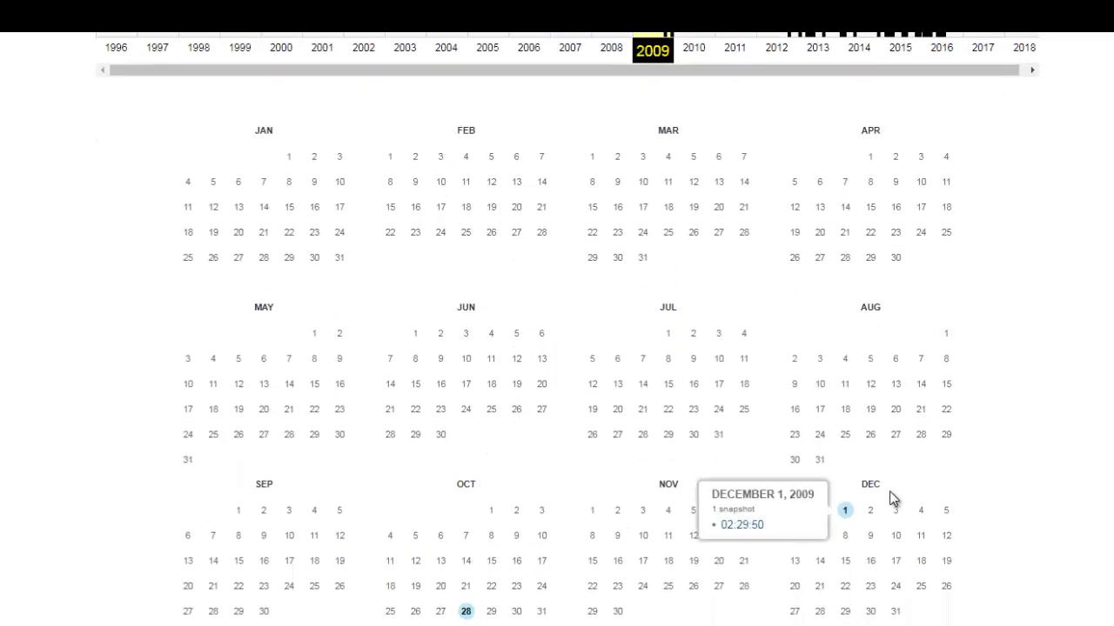
right_click(755, 533)
left_click(767, 539)
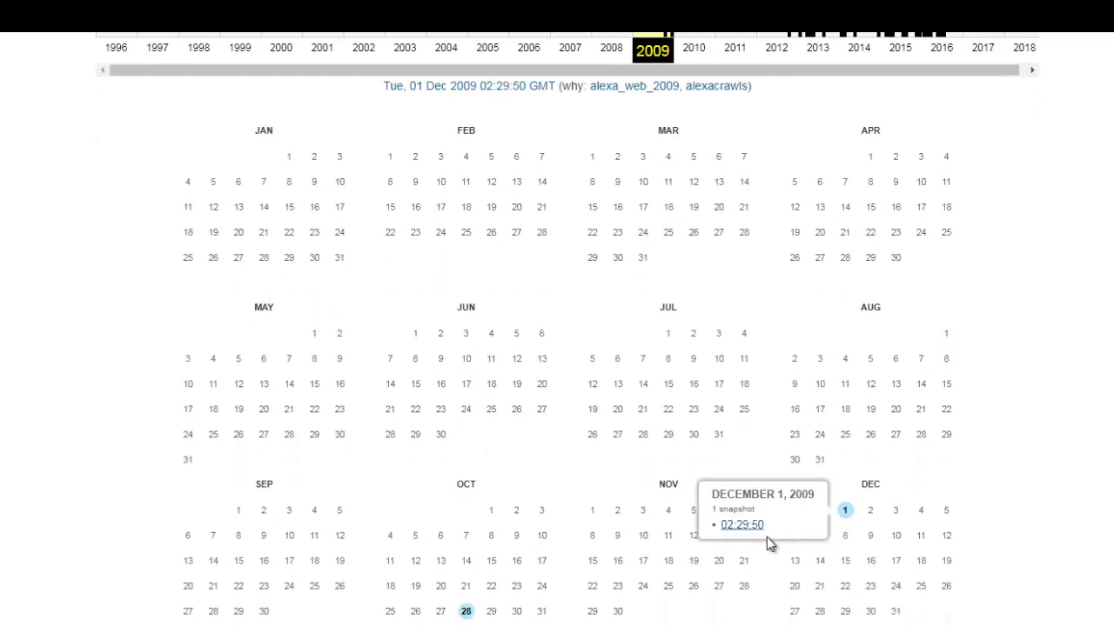
- Show the 2014 captures of the domain and open the December 19, 2014 snapshot in a new tab
scroll(754, 364, "up", 4)
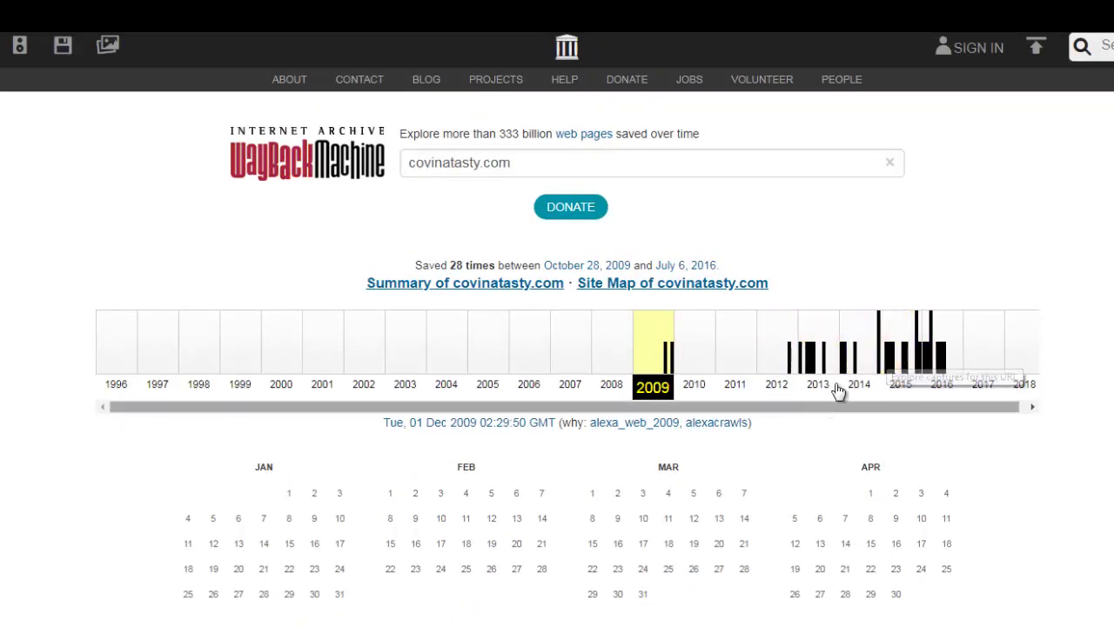
left_click(860, 359)
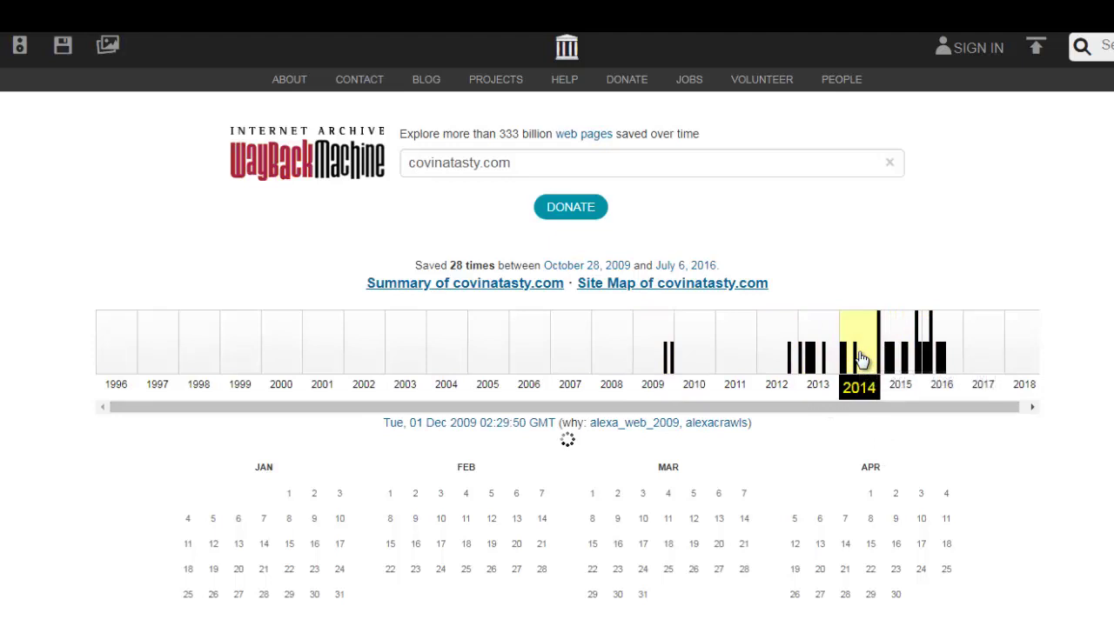
scroll(770, 450, "down", 4)
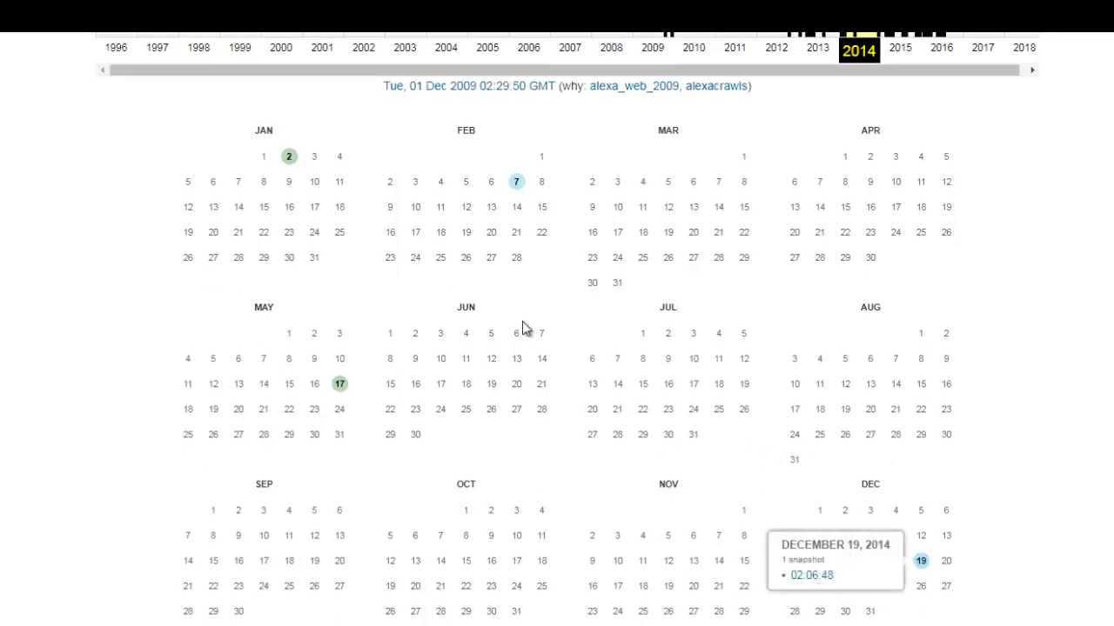
mouse_move(518, 187)
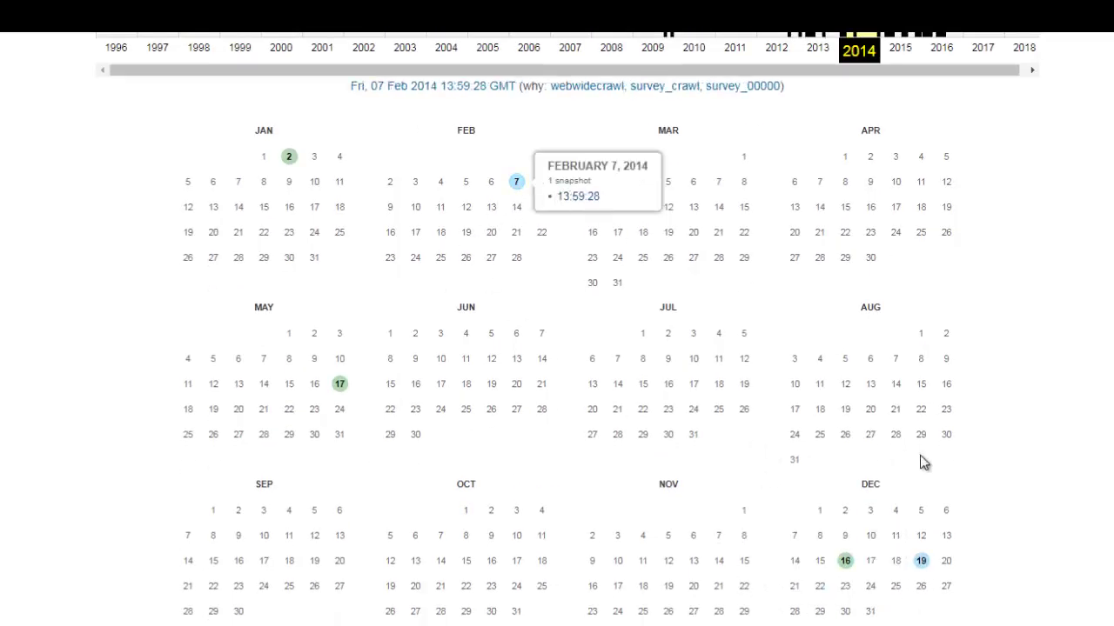
mouse_move(920, 561)
right_click(817, 575)
left_click(841, 590)
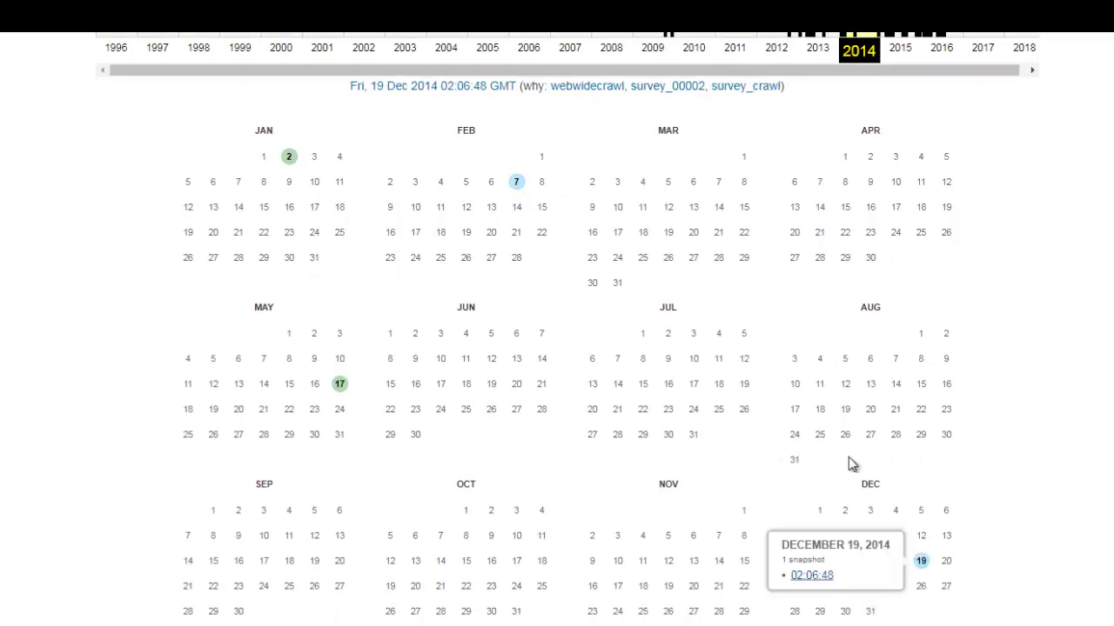
- Show the 2016 captures of the domain and open the July 6, 2016 snapshot in a new tab
scroll(801, 280, "up", 4)
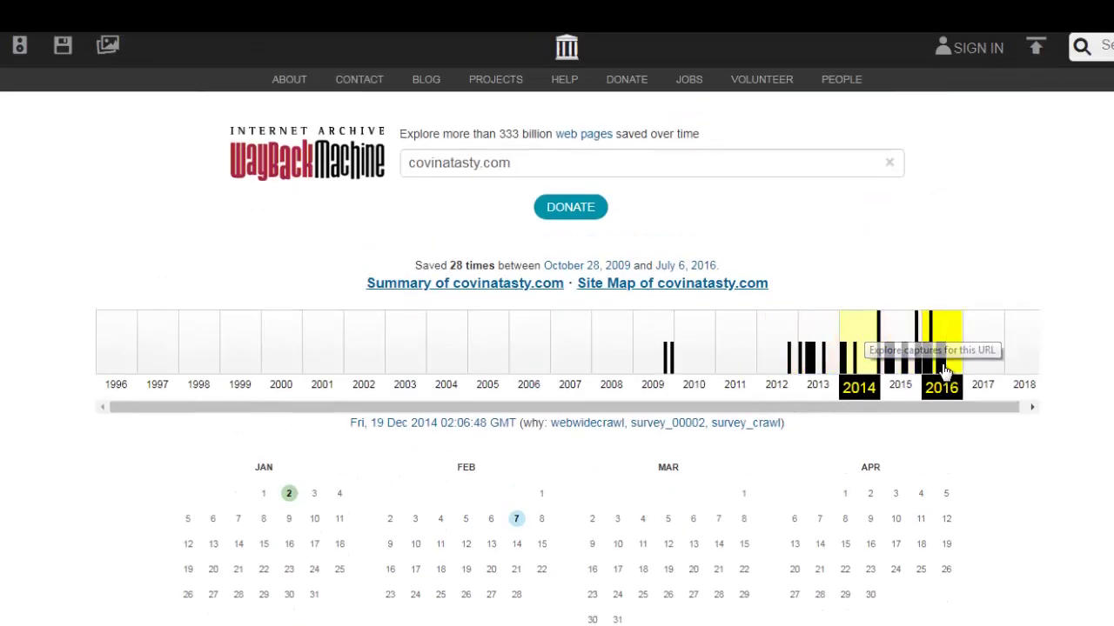
scroll(681, 595, "down", 3)
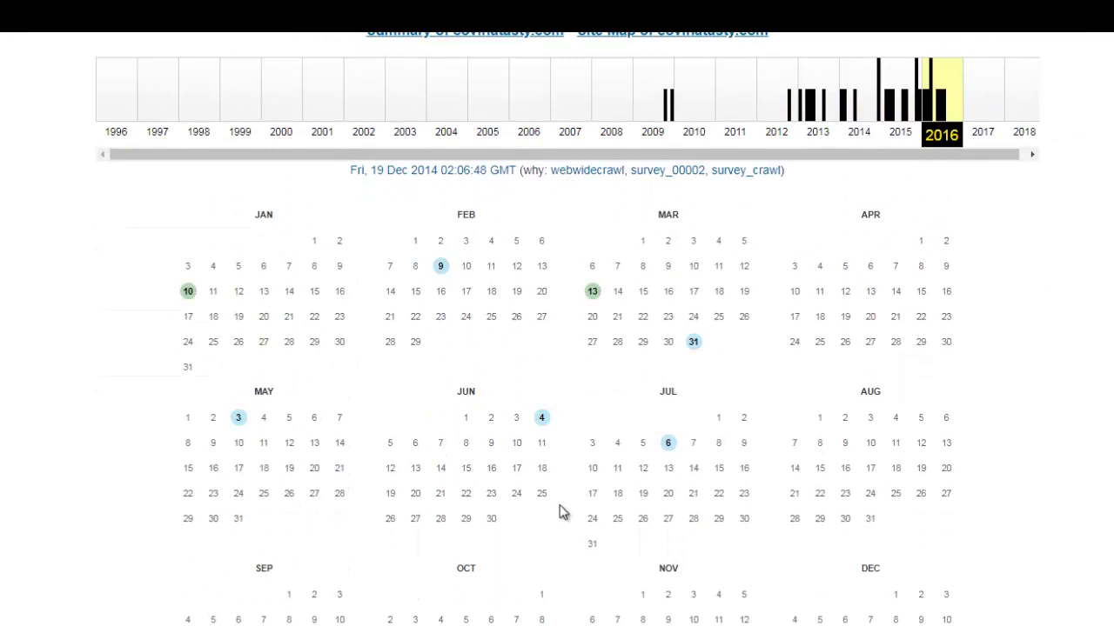
mouse_move(667, 443)
right_click(612, 458)
left_click(652, 470)
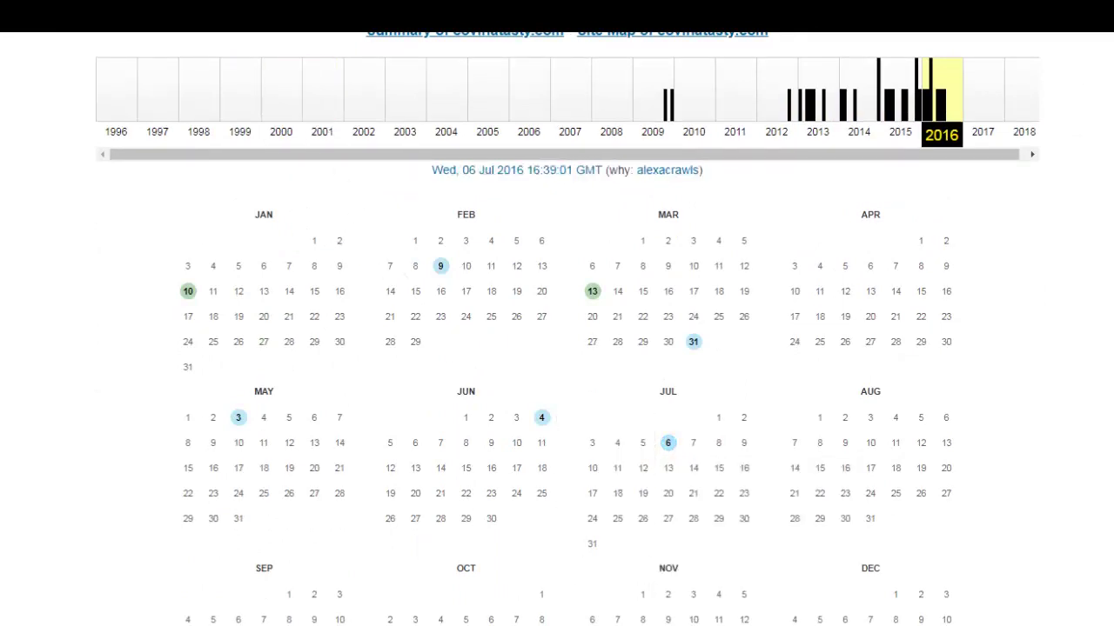
- Go through the opened snapshots, bring up the June 4, 2016 capture and examine the business name in its heading
key("ctrl+Tab")
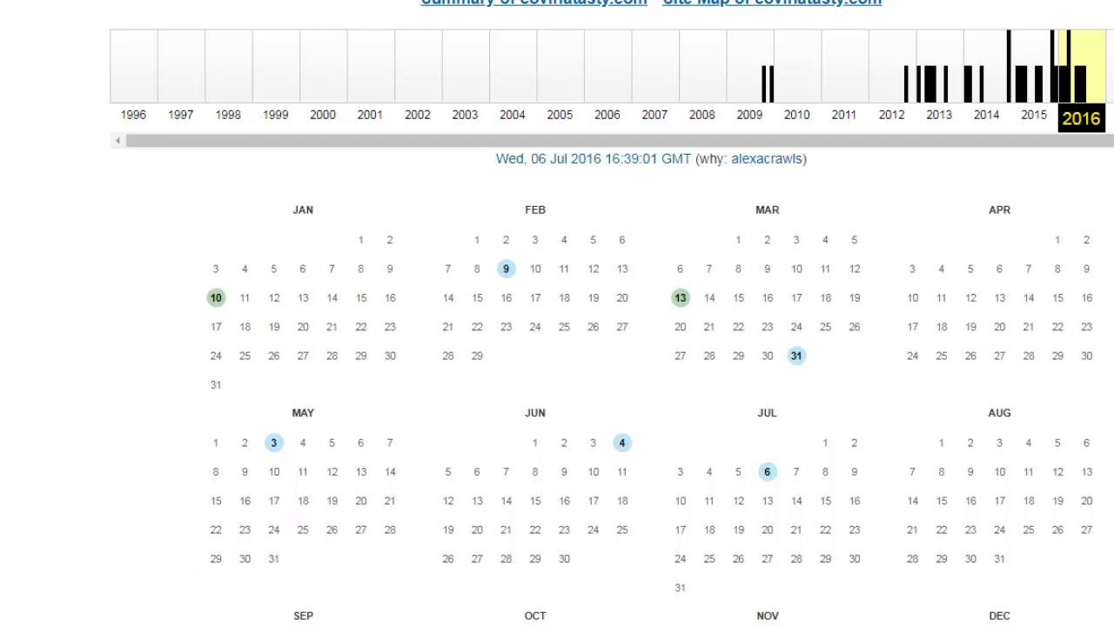
scroll(1101, 199, "up", 1)
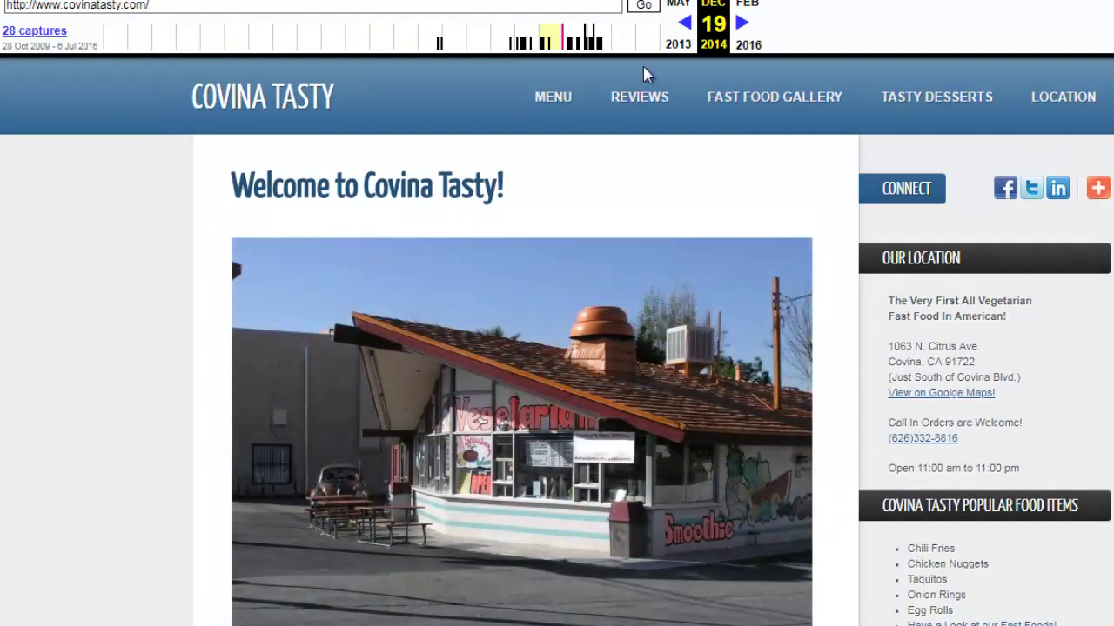
left_click(614, 30)
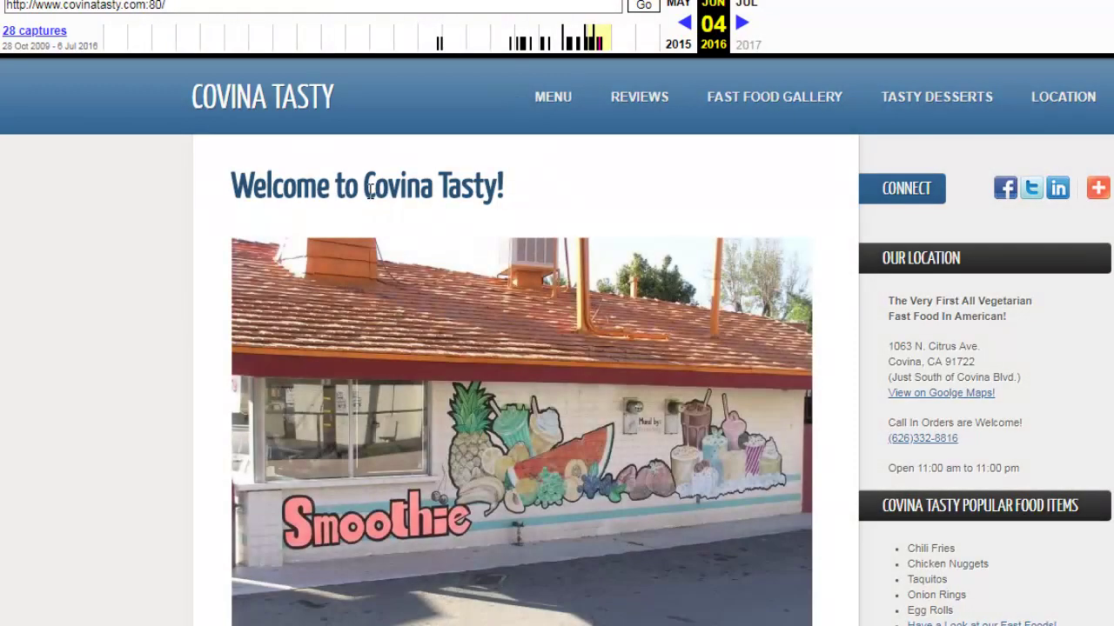
left_click_drag(370, 192, 500, 193)
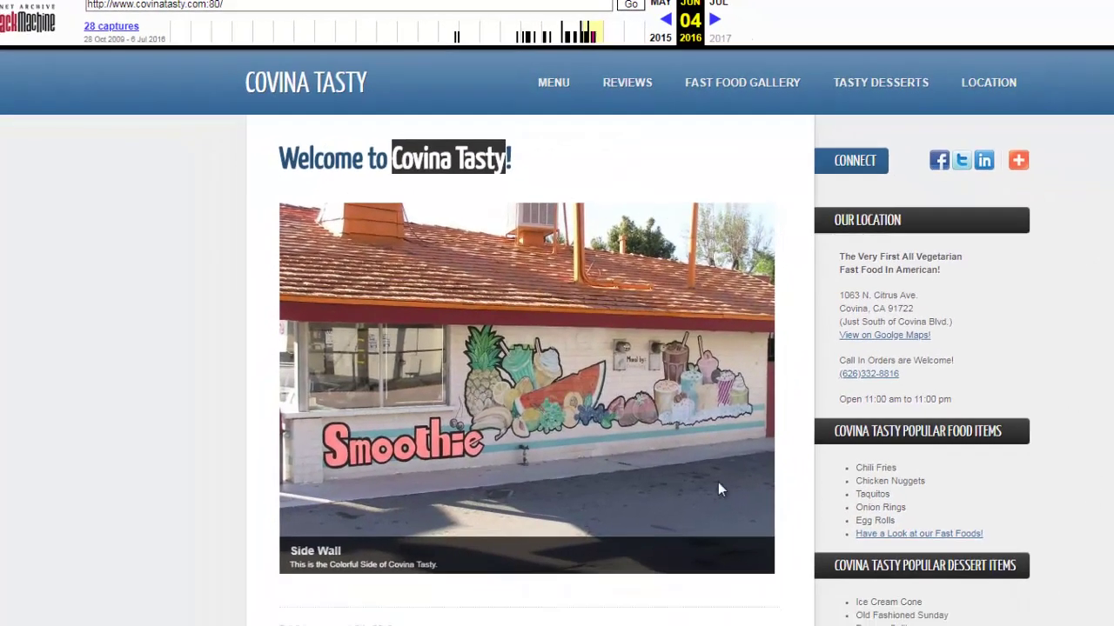
left_click(745, 563)
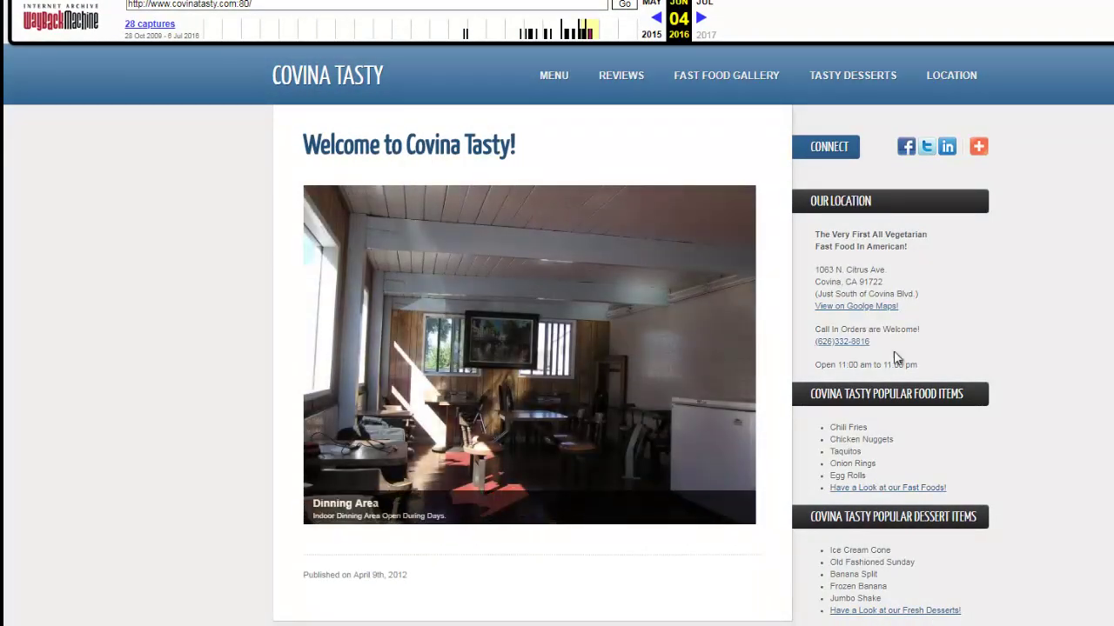
- Open the map link of the archived site in a new tab and examine its address details and social links
right_click(871, 307)
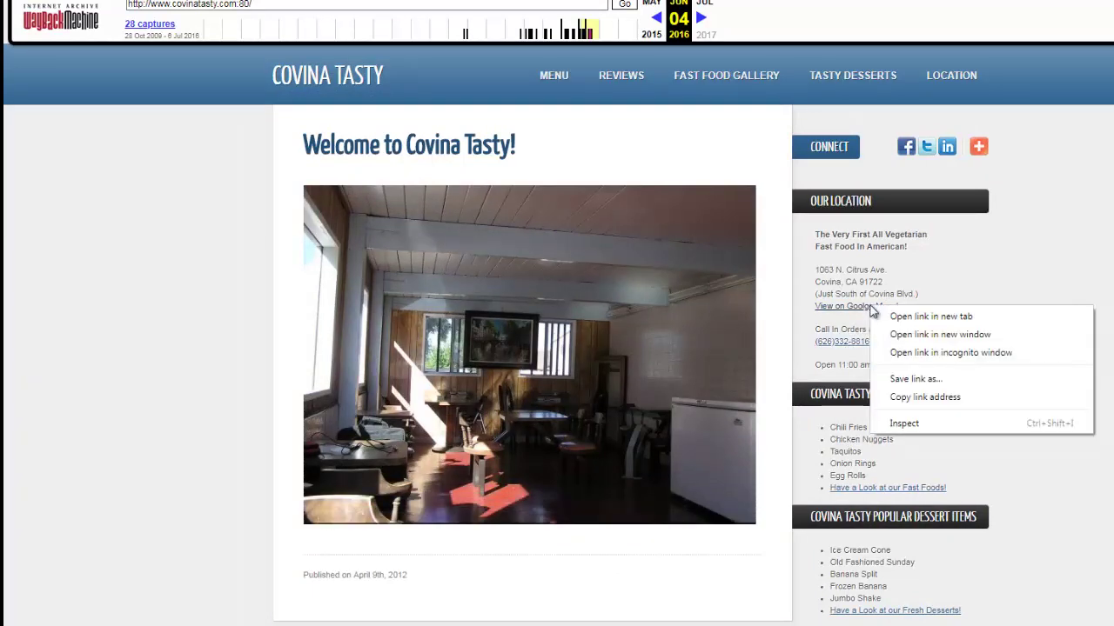
left_click(906, 318)
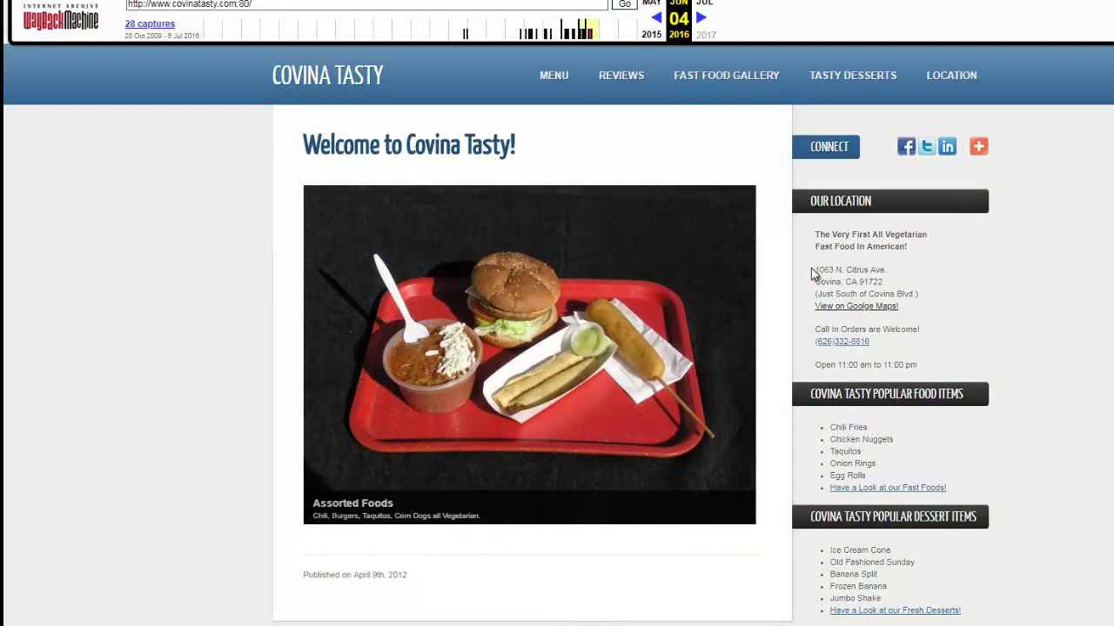
left_click_drag(811, 274, 927, 334)
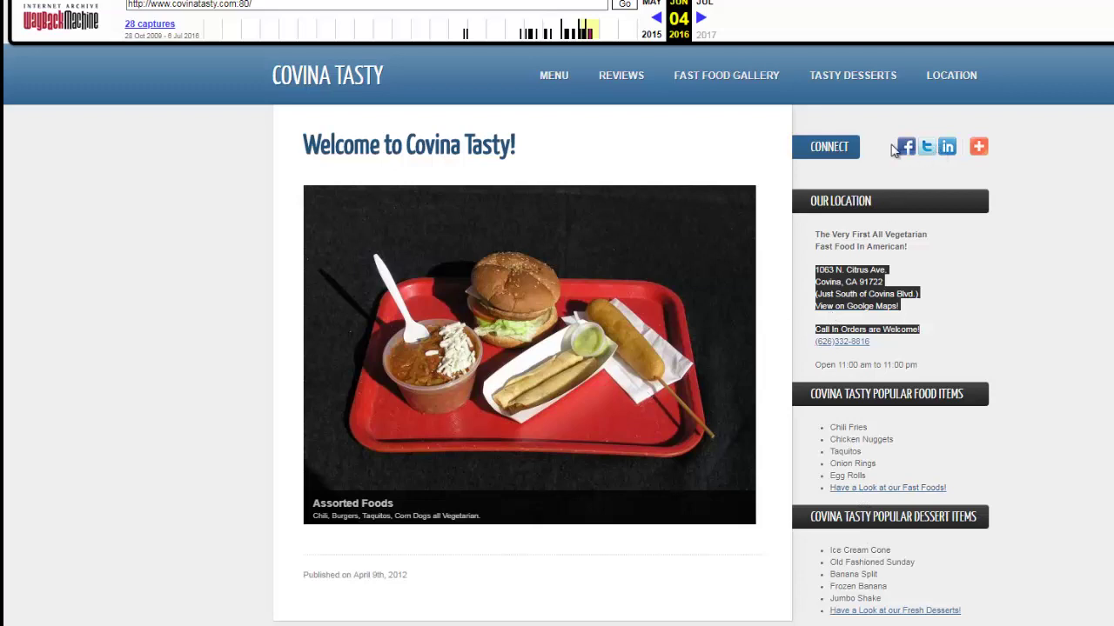
mouse_move(978, 148)
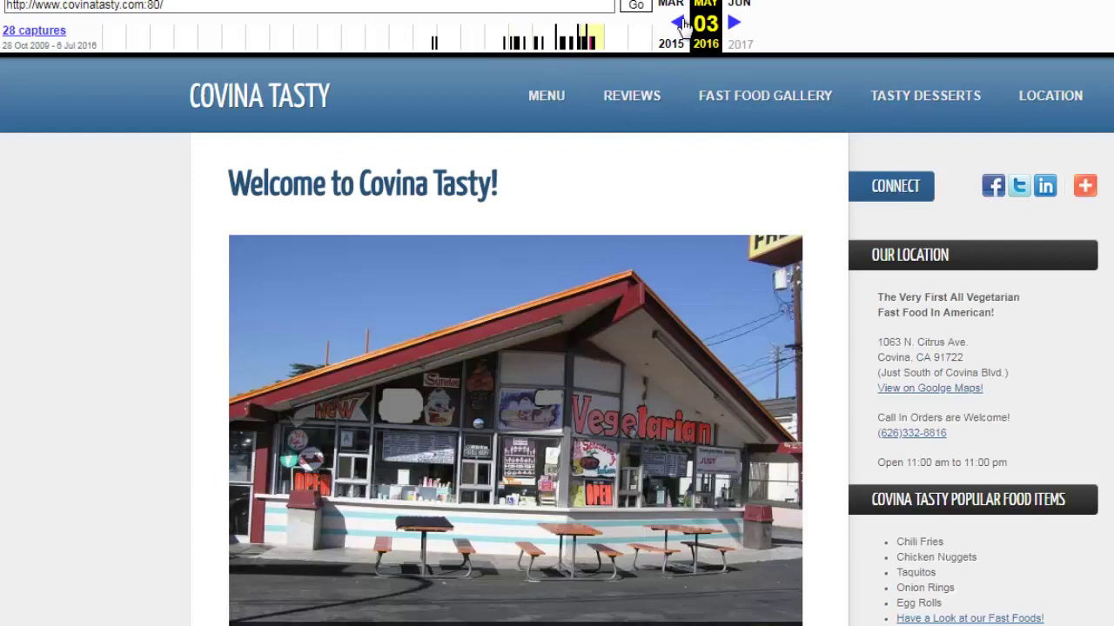
- Go back to the April 2, 2013 capture and open its Fast Food Gallery, Tasty Desserts, Reviews and Menu pages in new tabs
left_click(678, 23)
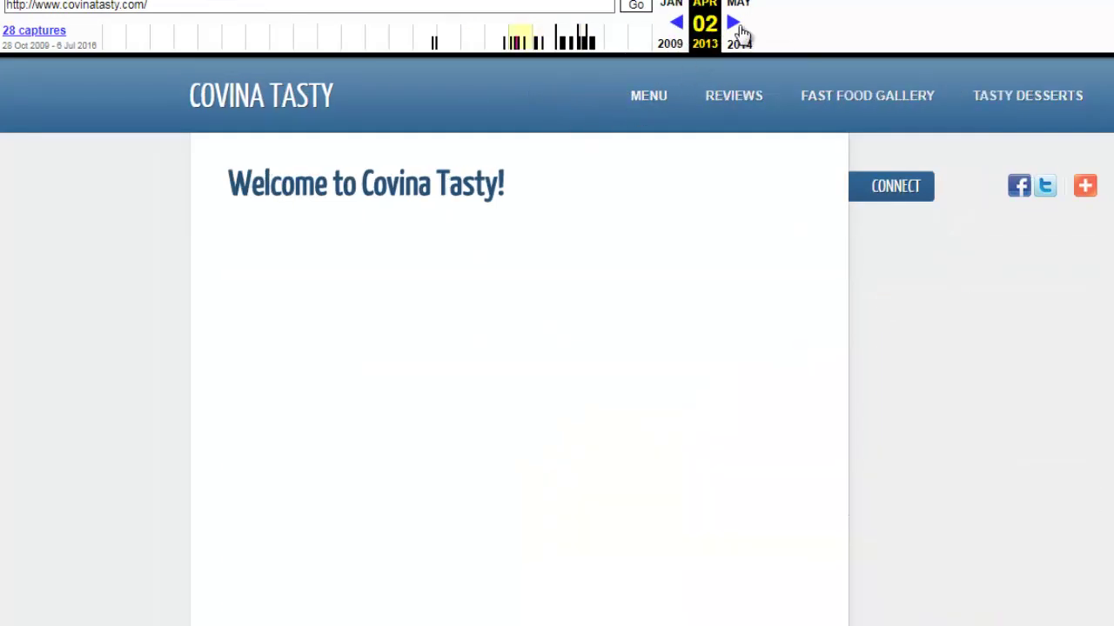
right_click(896, 116)
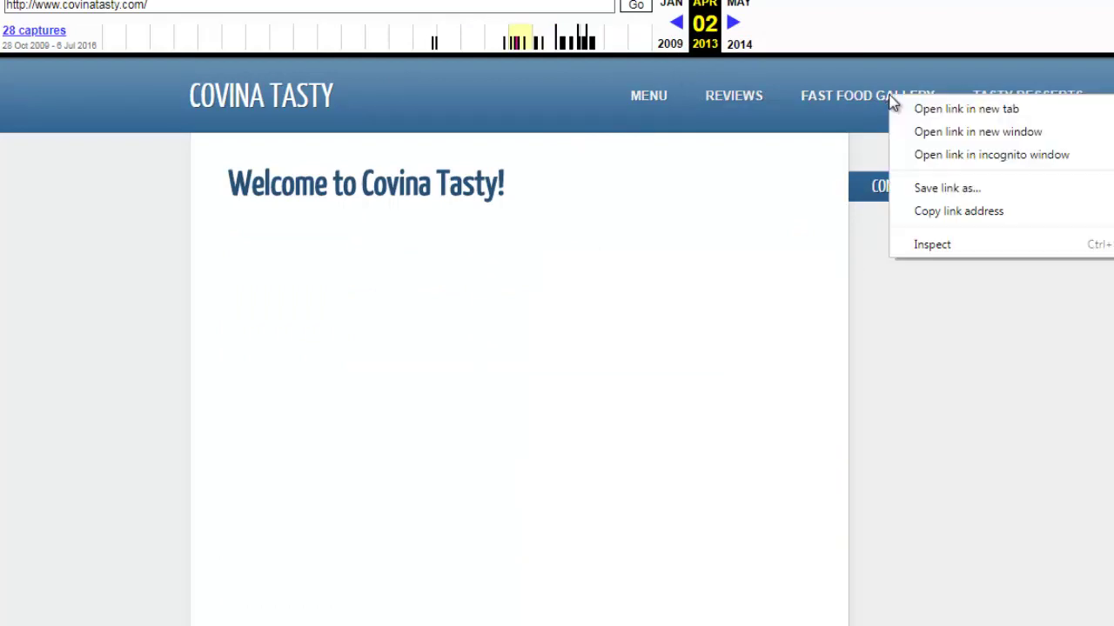
left_click(907, 108)
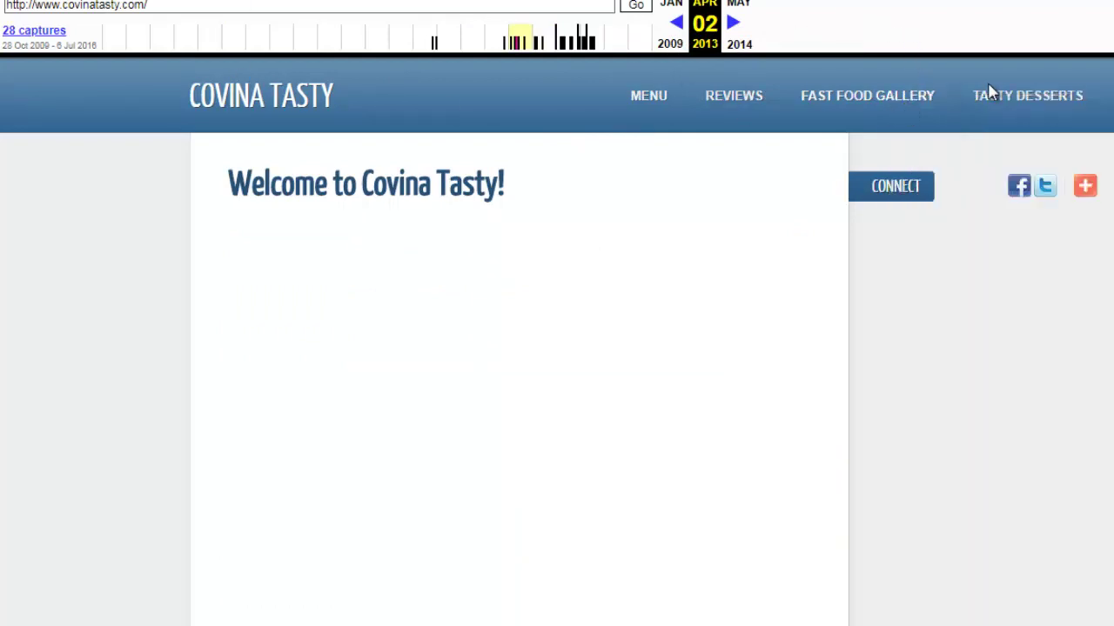
right_click(999, 103)
left_click(1016, 107)
right_click(742, 92)
left_click(776, 111)
right_click(659, 106)
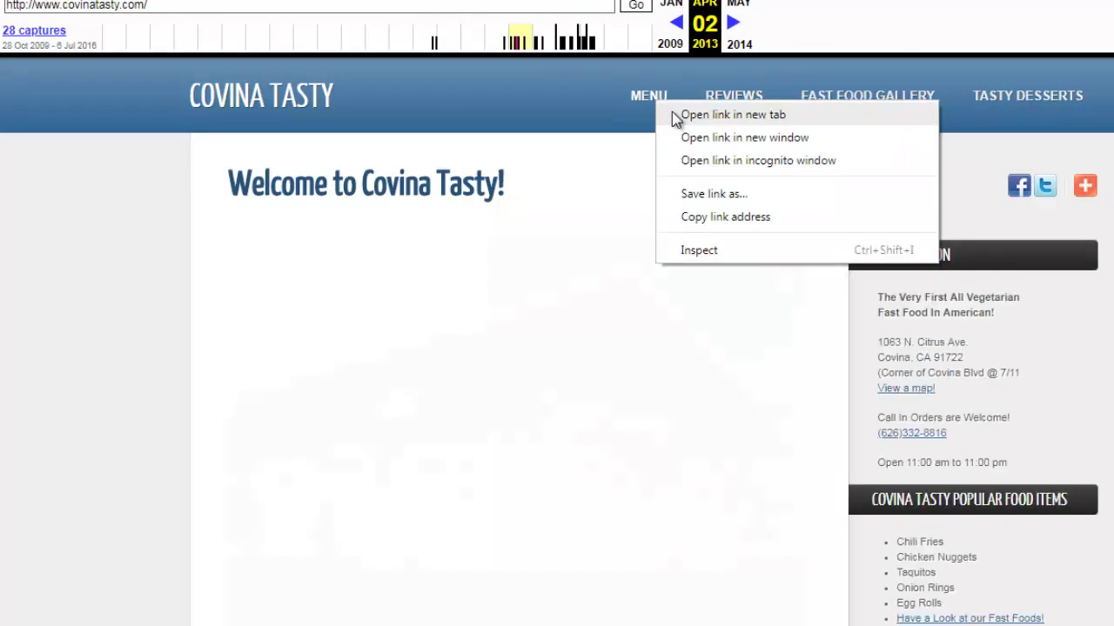
left_click(672, 111)
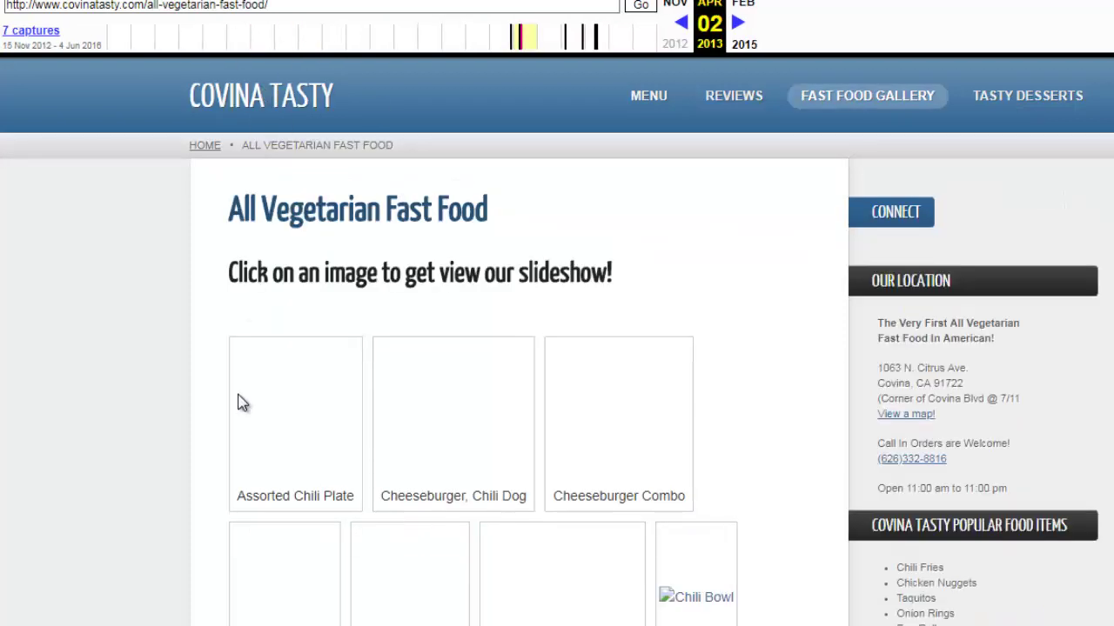
- Examine the archived Fast Food Gallery page and the Featured in the News heading of the Reviews page
scroll(320, 610, "down", 4)
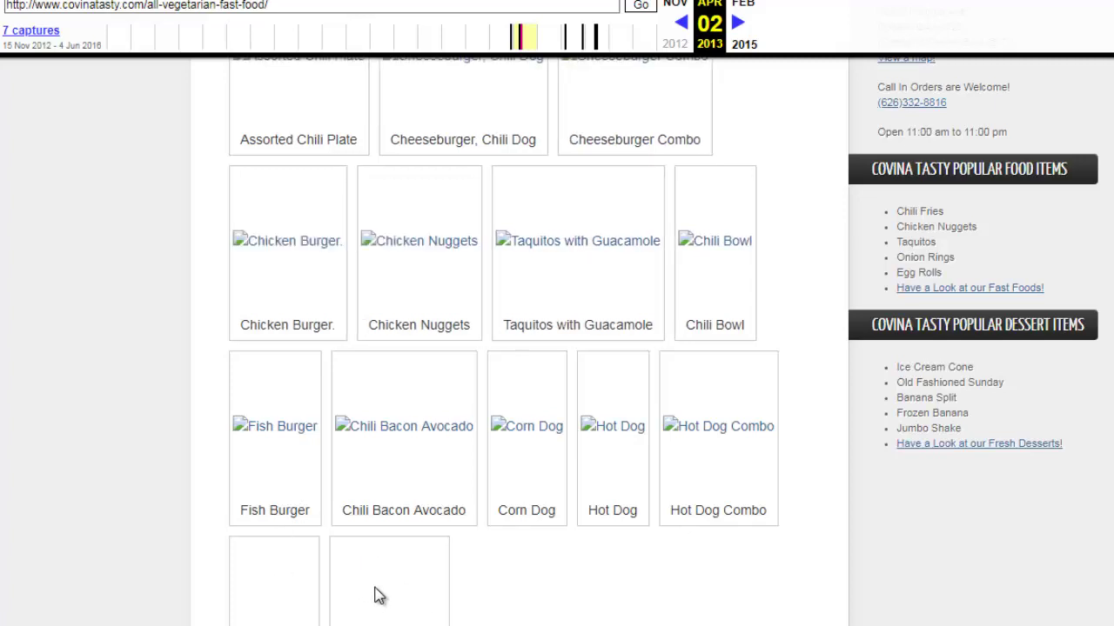
scroll(966, 361, "up", 4)
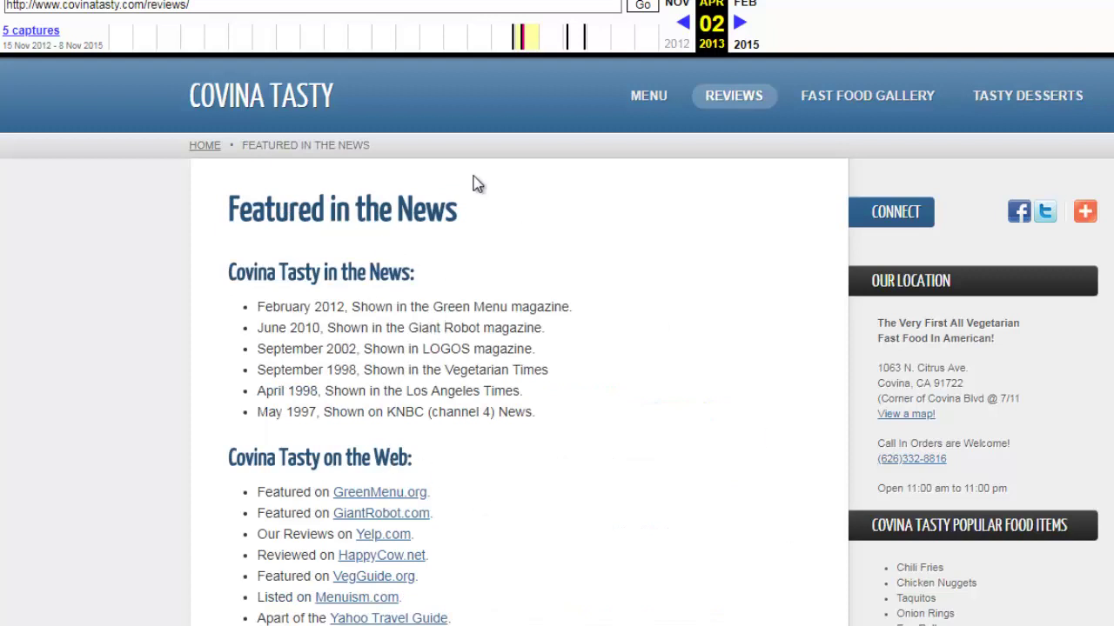
left_click_drag(277, 218, 422, 228)
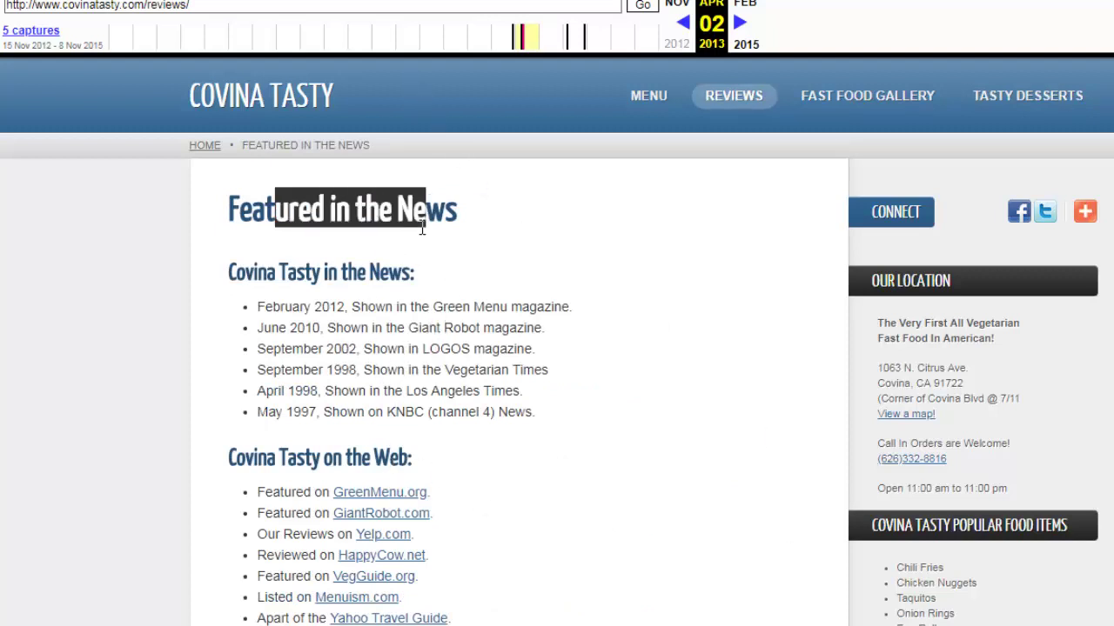
- Examine the Covina Tasty in the News and Covina Tasty on the Web lists of the archived Reviews page
left_click_drag(400, 280, 516, 467)
left_click(419, 477)
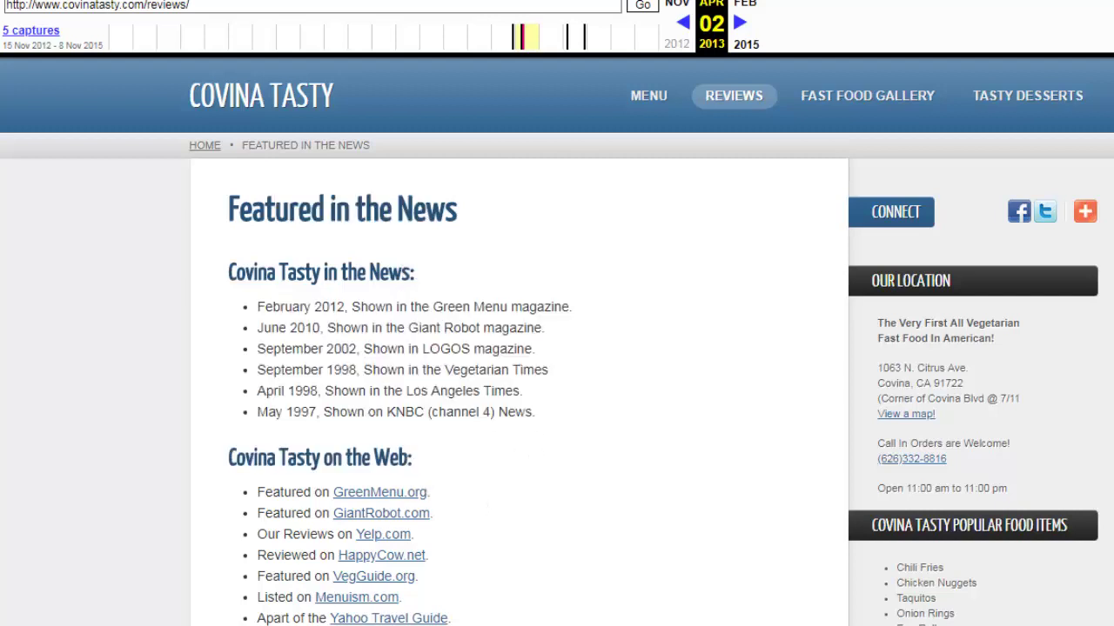
scroll(557, 348, "down", 1)
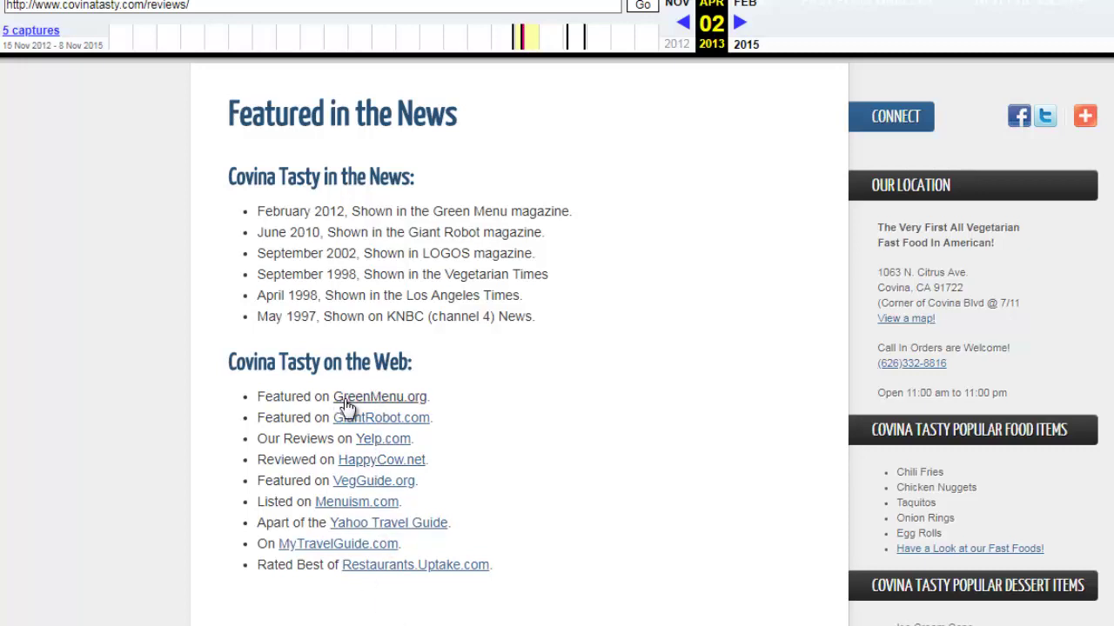
left_click_drag(267, 397, 282, 449)
left_click(283, 449)
scroll(479, 119, "up", 2)
- Switch to Majestic Site Explorer and look up covinatasty.com in the Fresh Index
left_click(479, 120)
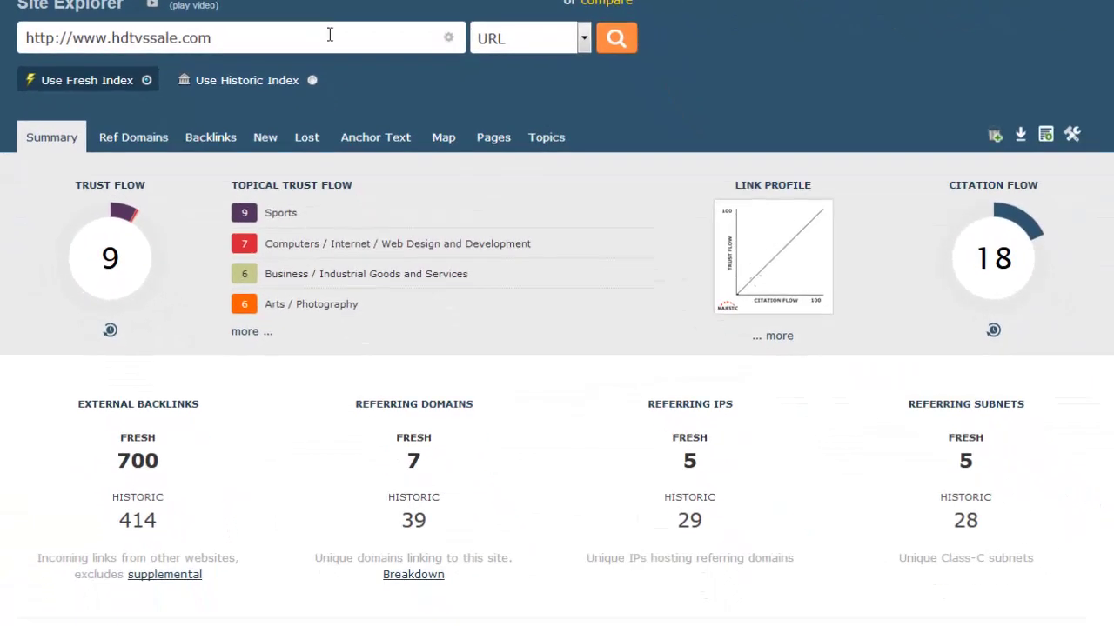
left_click(398, 35)
type("covinatasty.com")
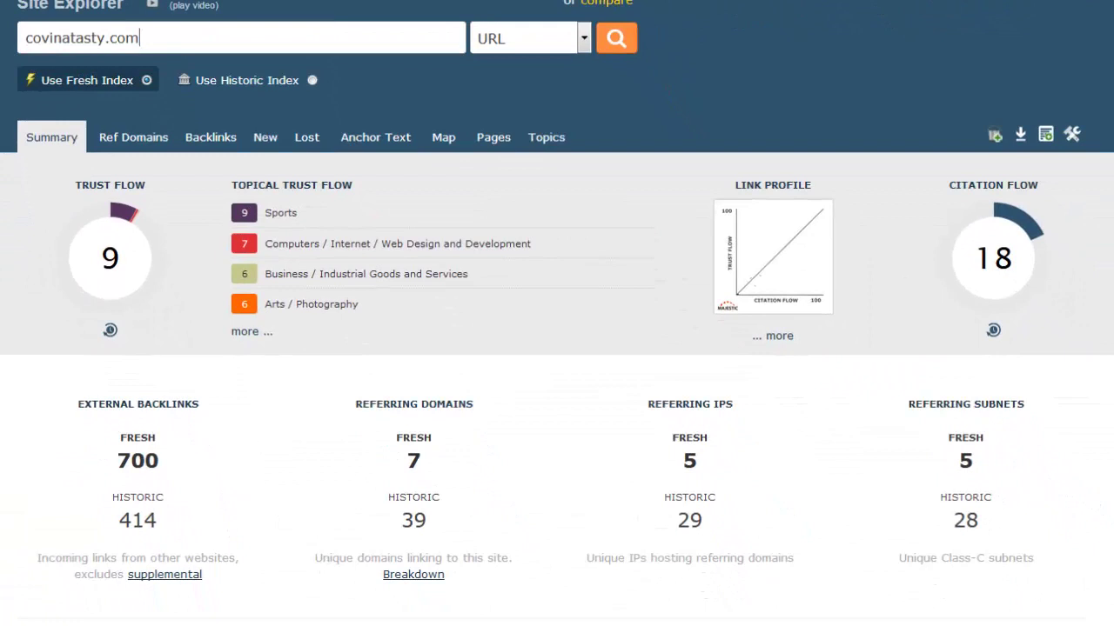
key("Return")
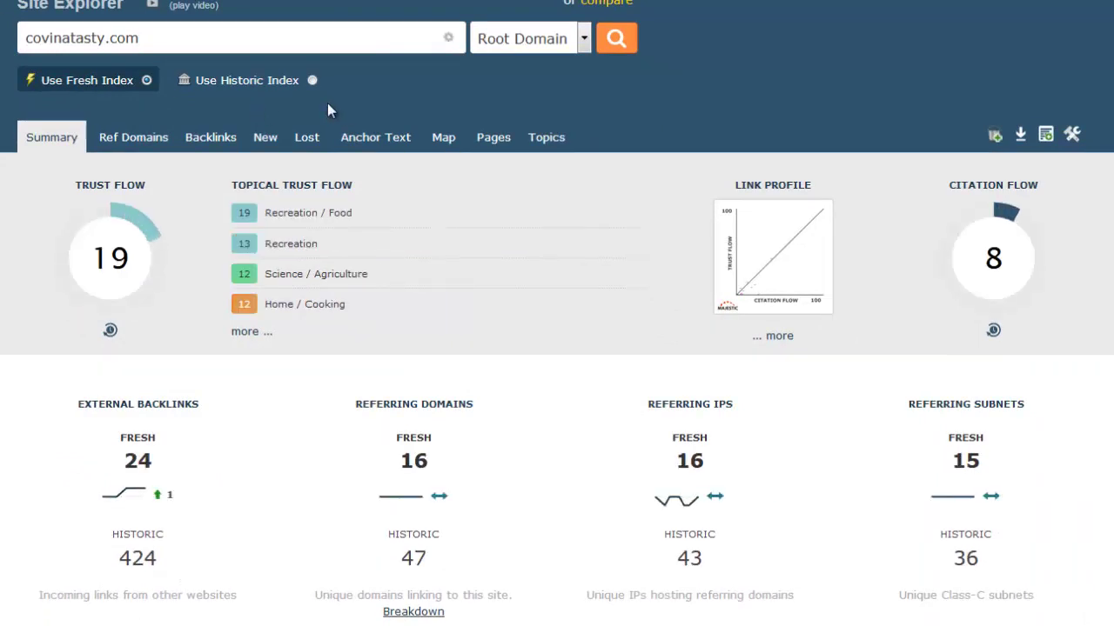
- Try the Path (URL*) scope, set the lookup to Subdomain and check the domain's TF value in the spreadsheet
left_click(489, 40)
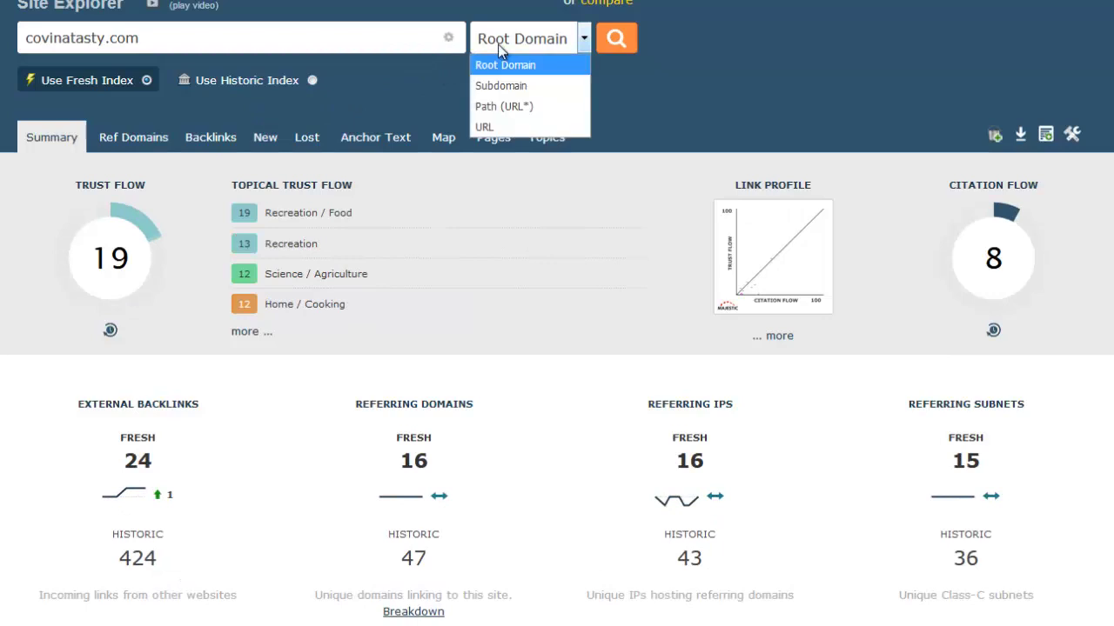
left_click(500, 105)
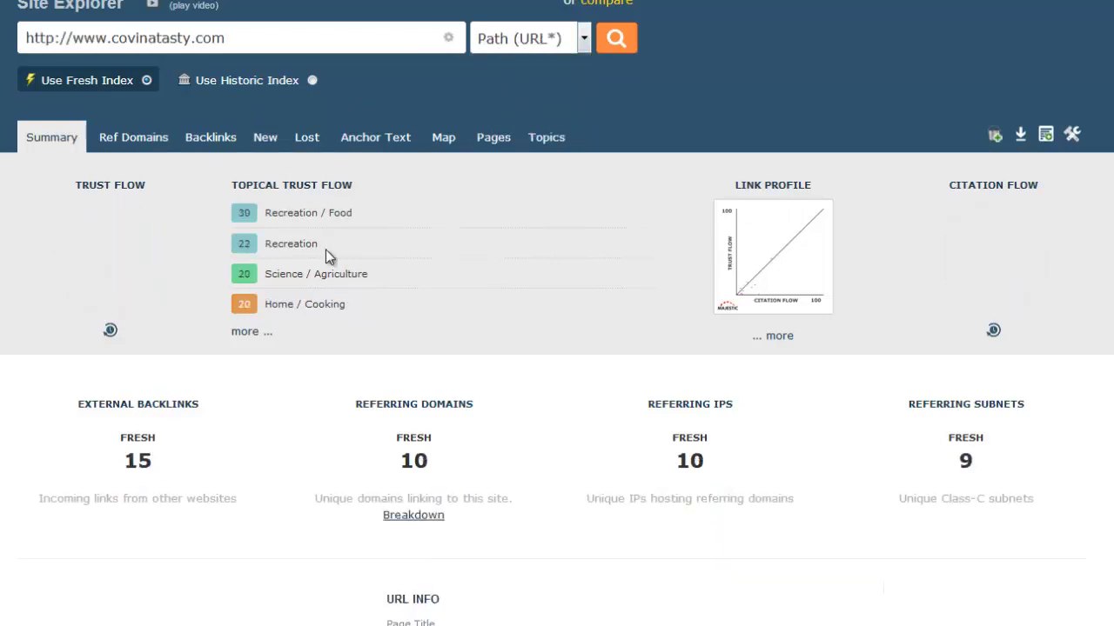
left_click(496, 45)
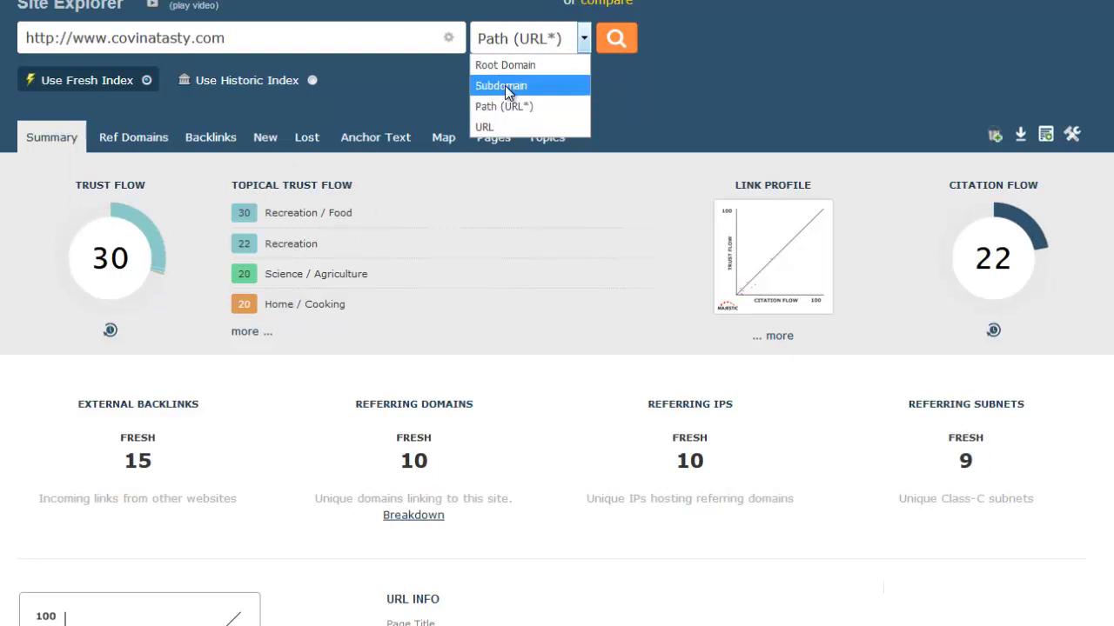
left_click(505, 85)
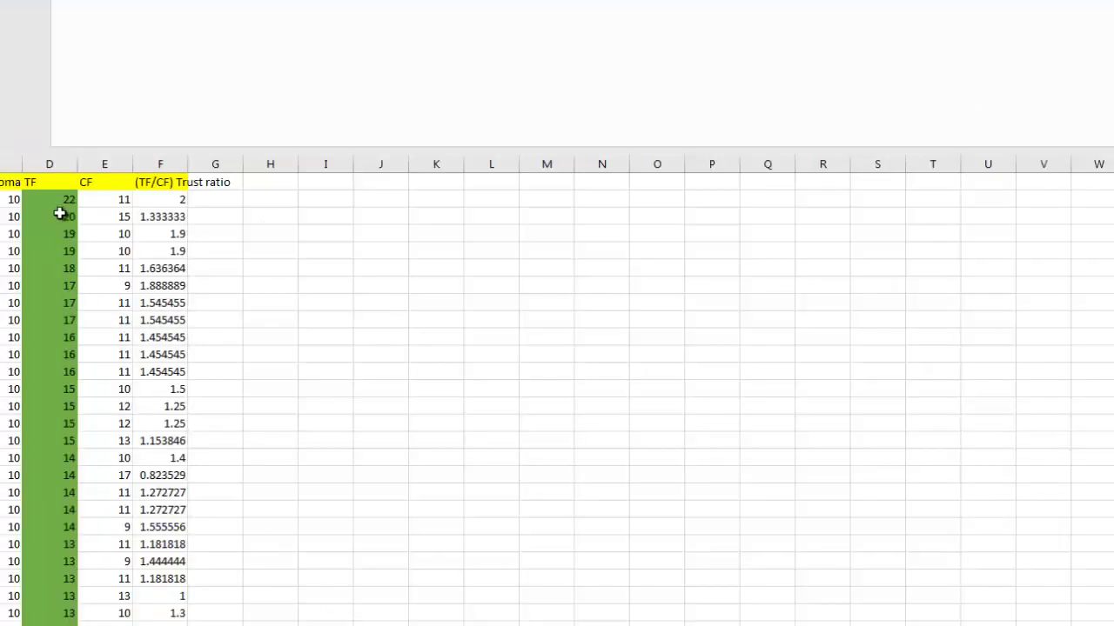
left_click(61, 203)
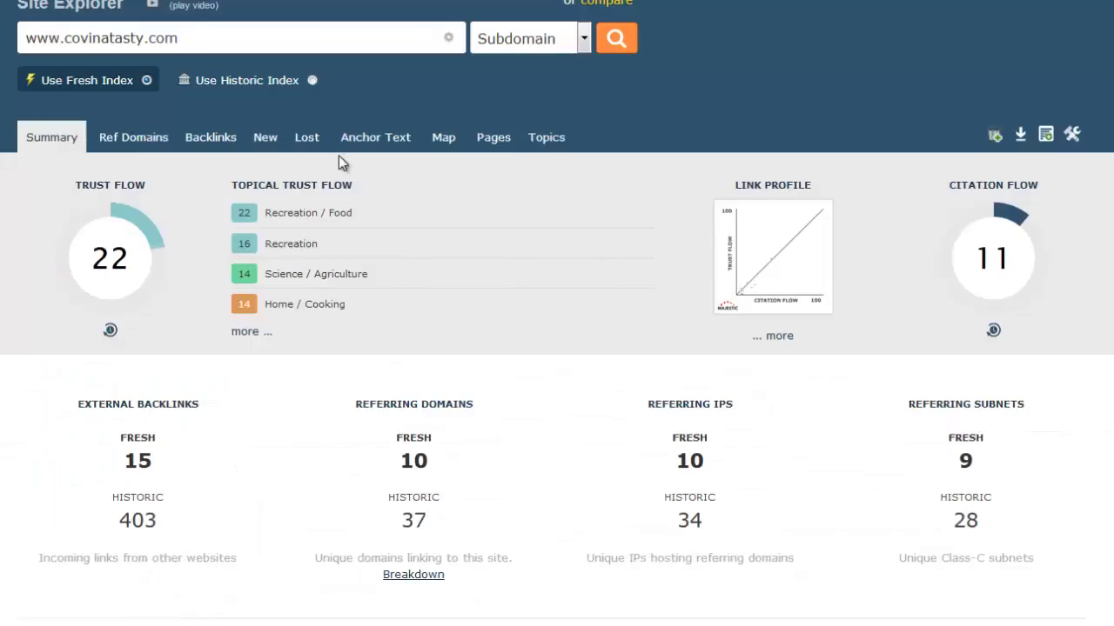
mouse_move(511, 405)
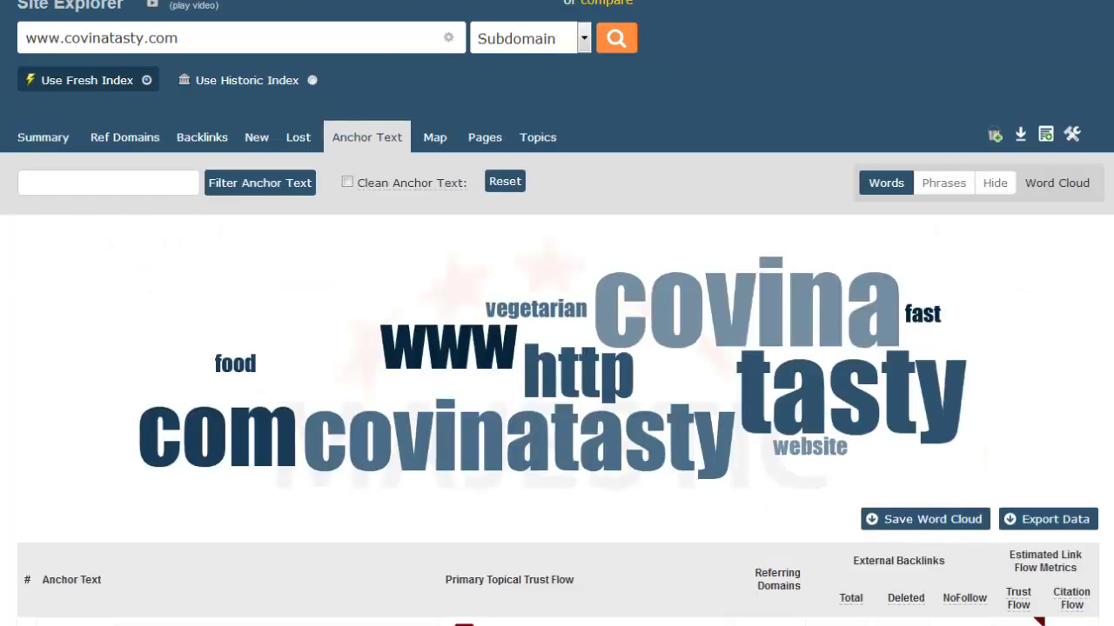
scroll(915, 320, "down", 3)
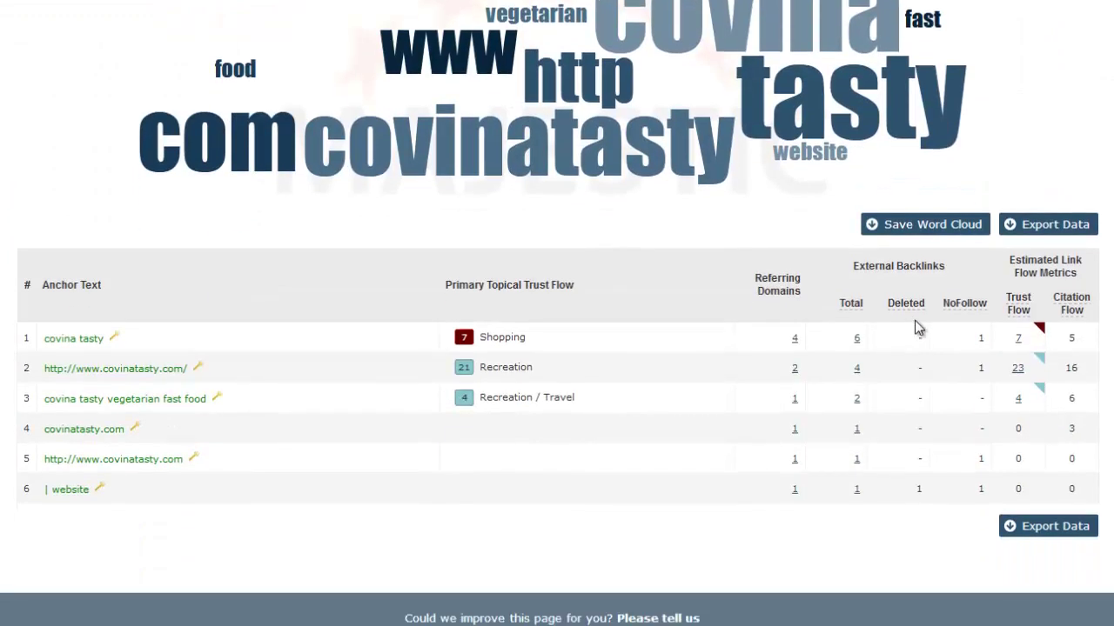
scroll(915, 321, "up", 1)
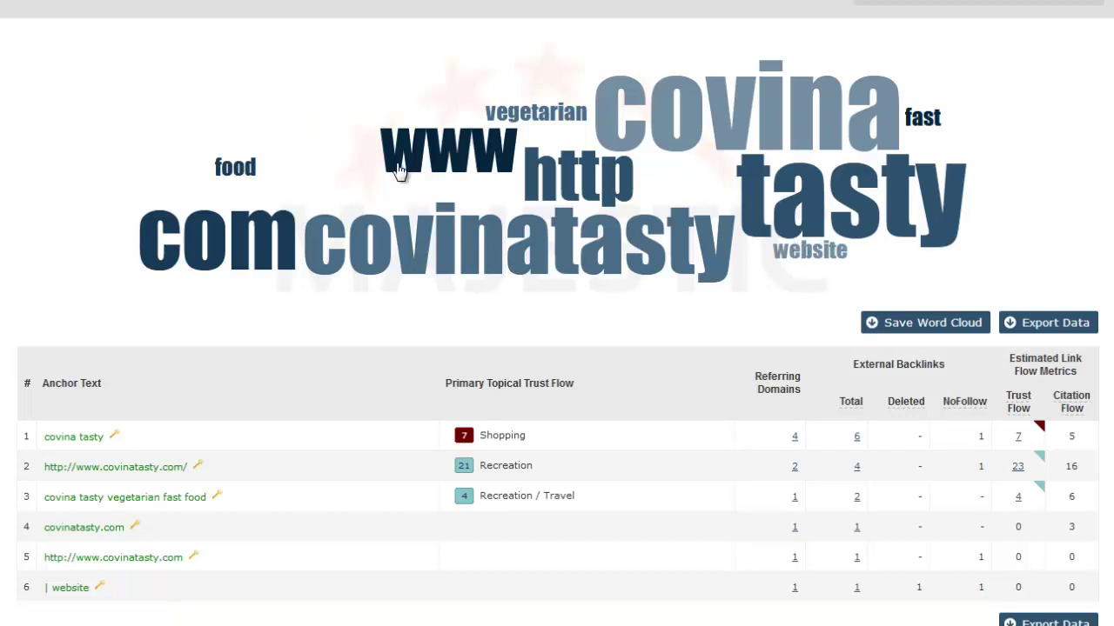
scroll(399, 169, "up", 3)
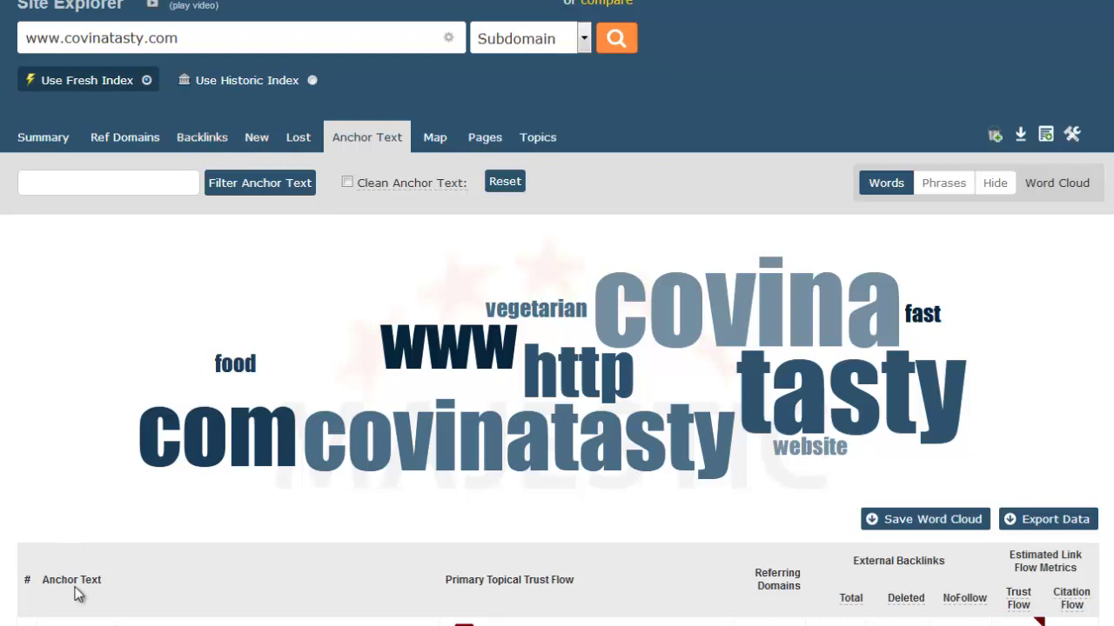
- Bring up the Backlinks report and examine the linking pages with their Trust Flow and Citation Flow
scroll(169, 497, "down", 3)
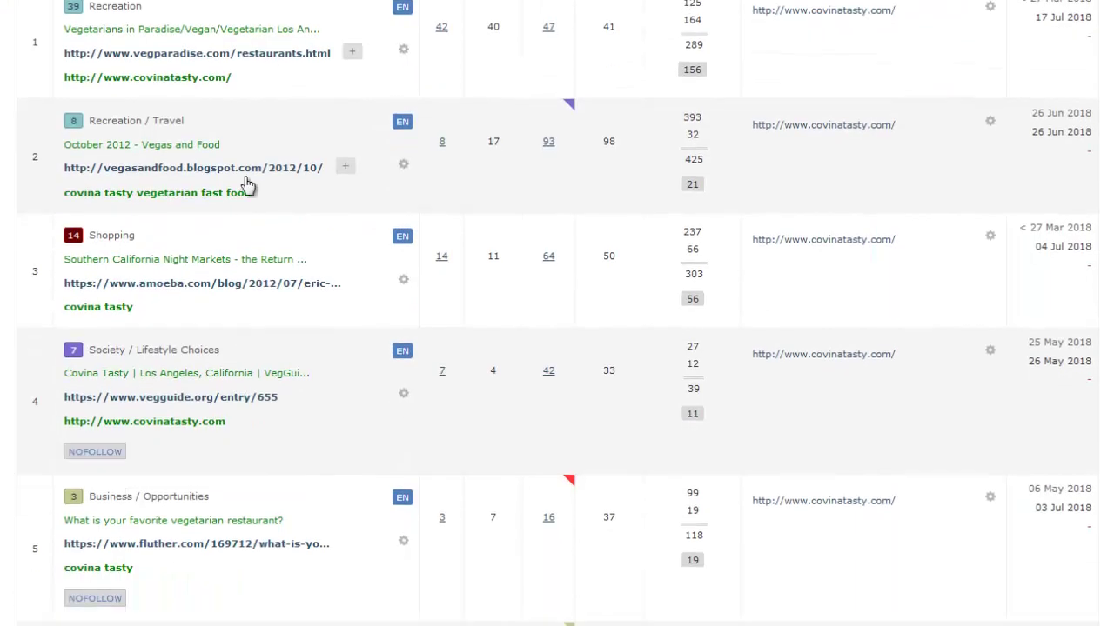
scroll(453, 158, "up", 2)
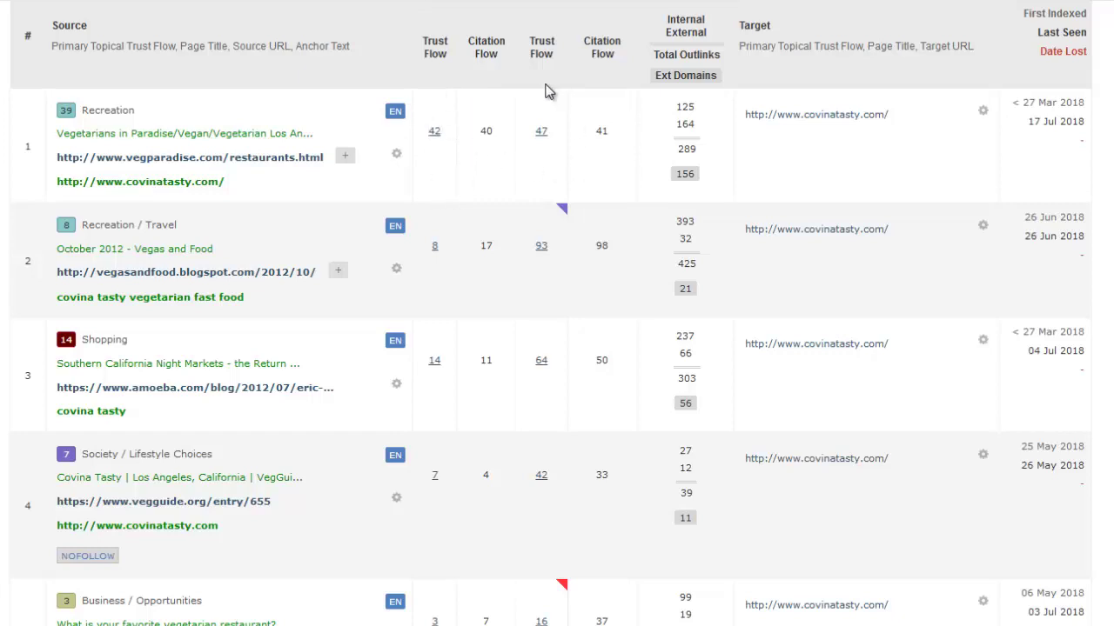
scroll(544, 130, "down", 12)
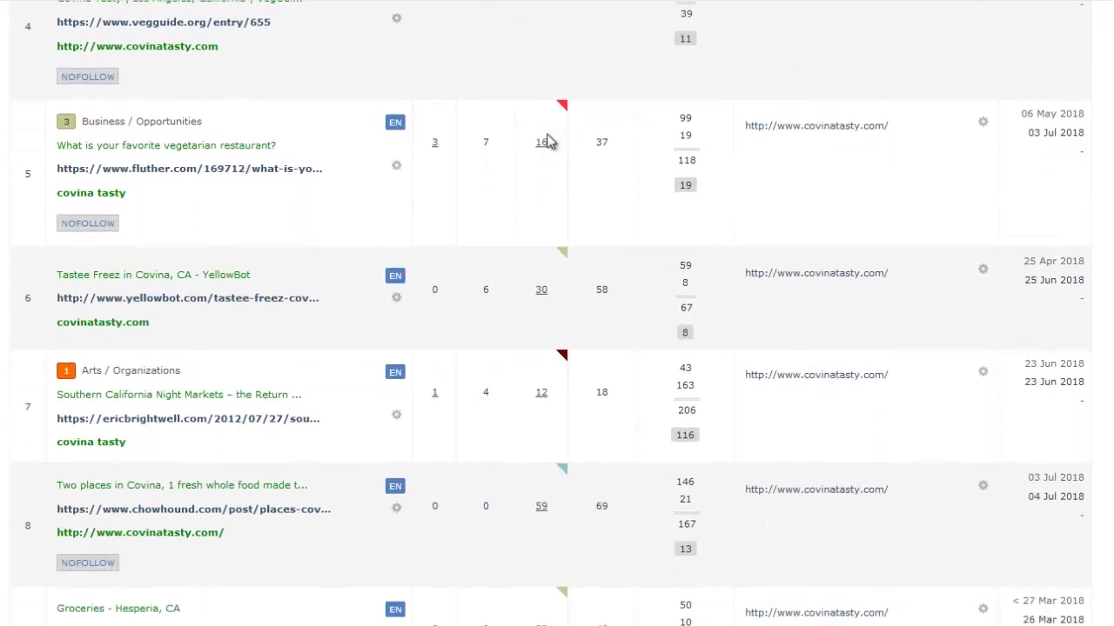
scroll(550, 142, "up", 15)
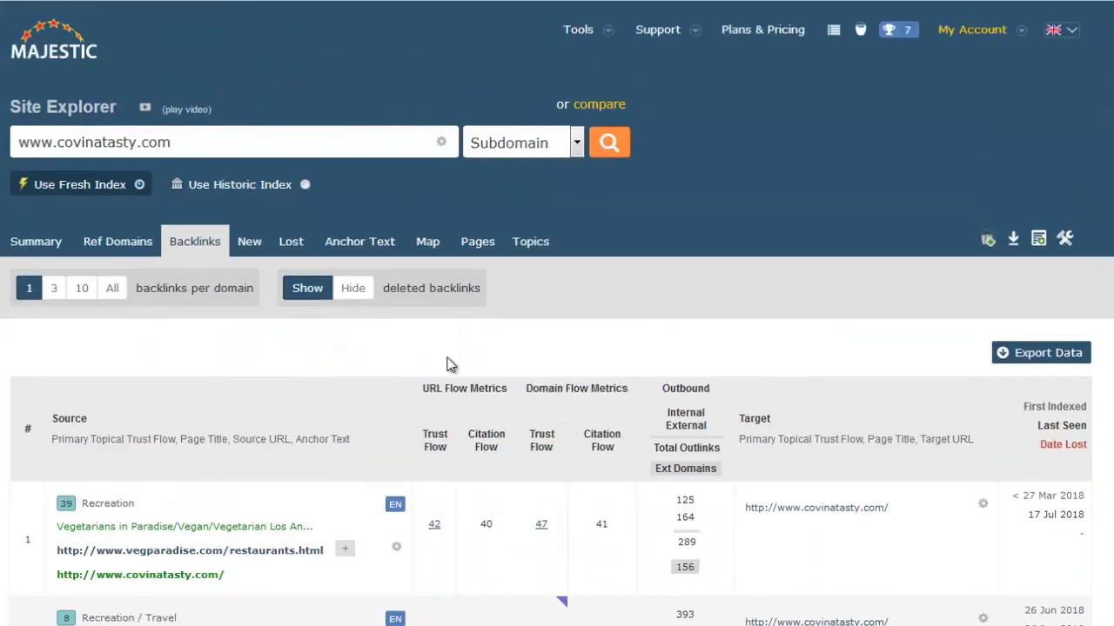
- Hide the deleted backlinks and review the live links in the list
left_click(354, 291)
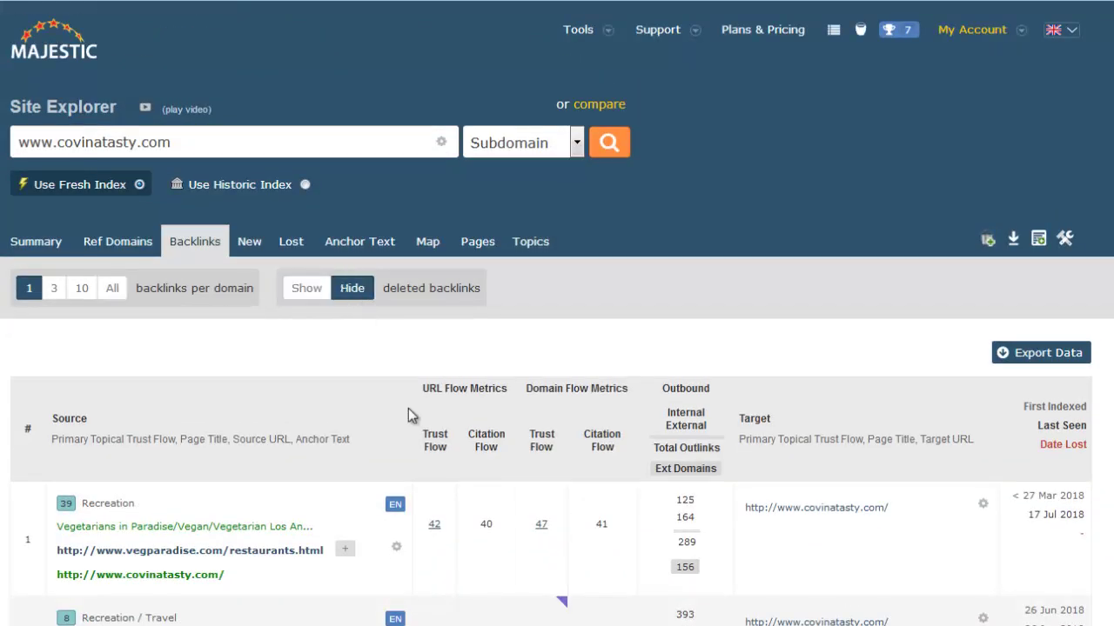
scroll(408, 409, "down", 10)
scroll(408, 409, "up", 7)
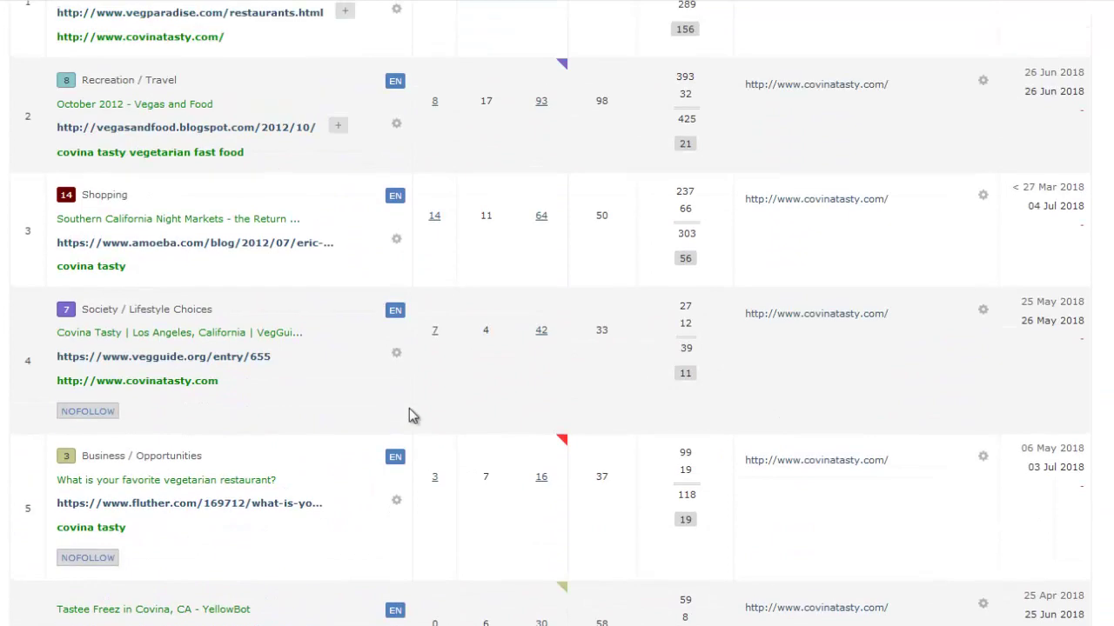
scroll(413, 416, "up", 5)
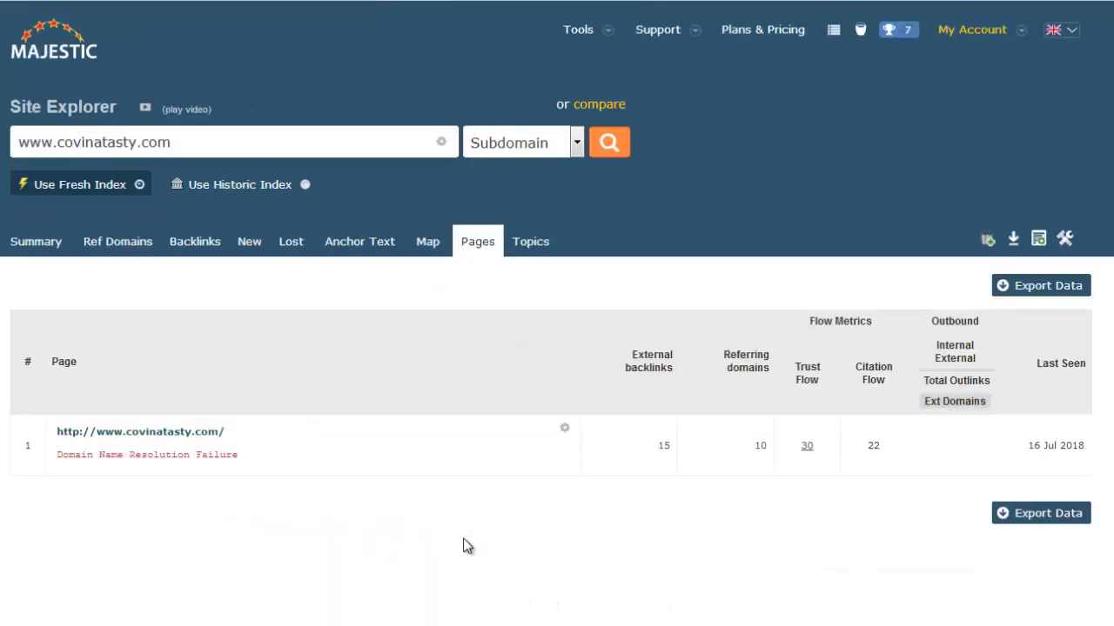
- Bring up the Pages report and examine the listed page URL with its backlinks and flow metrics
scroll(463, 546, "down", 1)
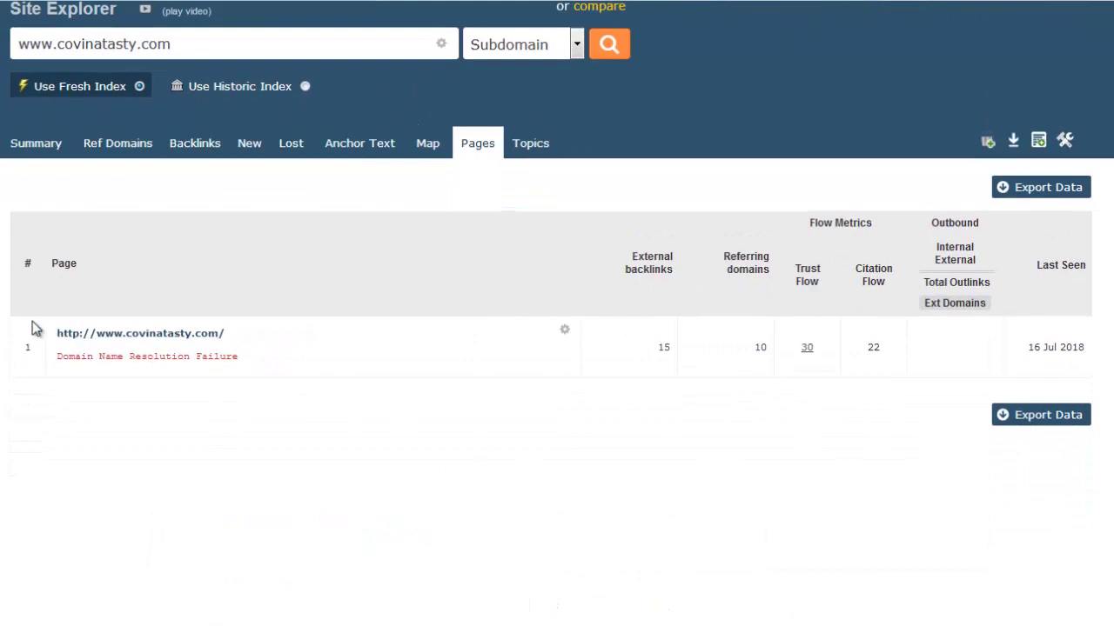
left_click_drag(231, 336, 39, 343)
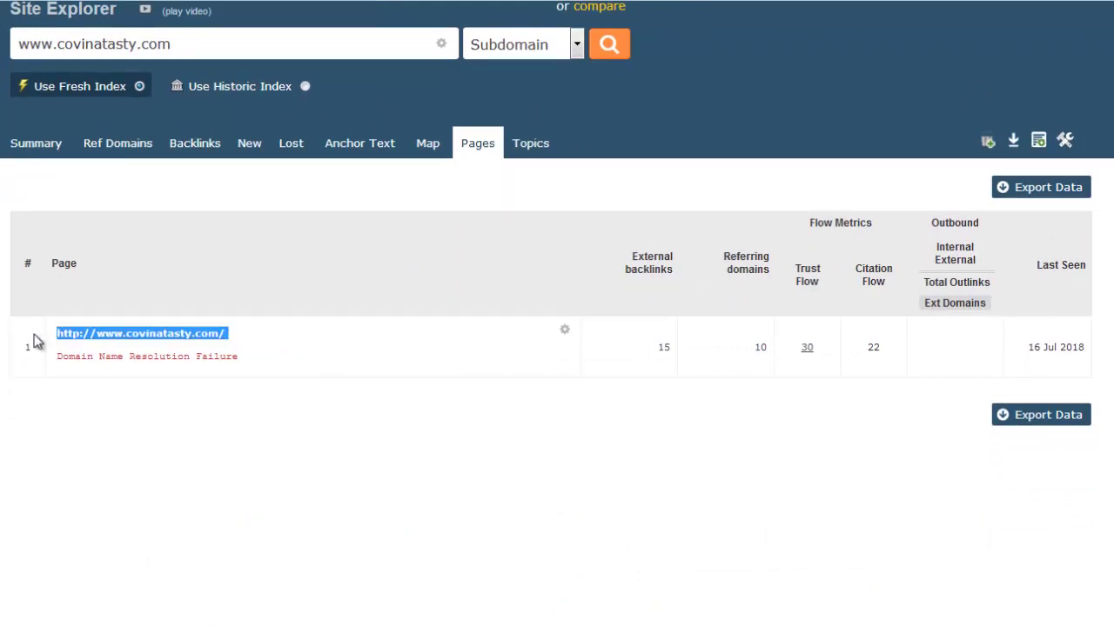
left_click(324, 354)
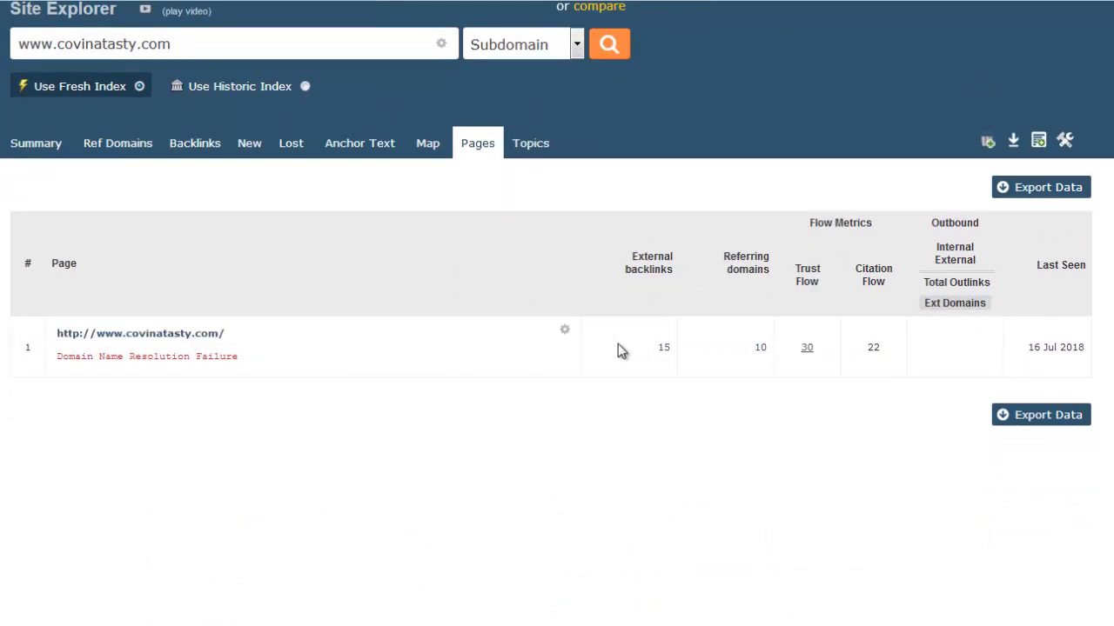
scroll(619, 344, "up", 1)
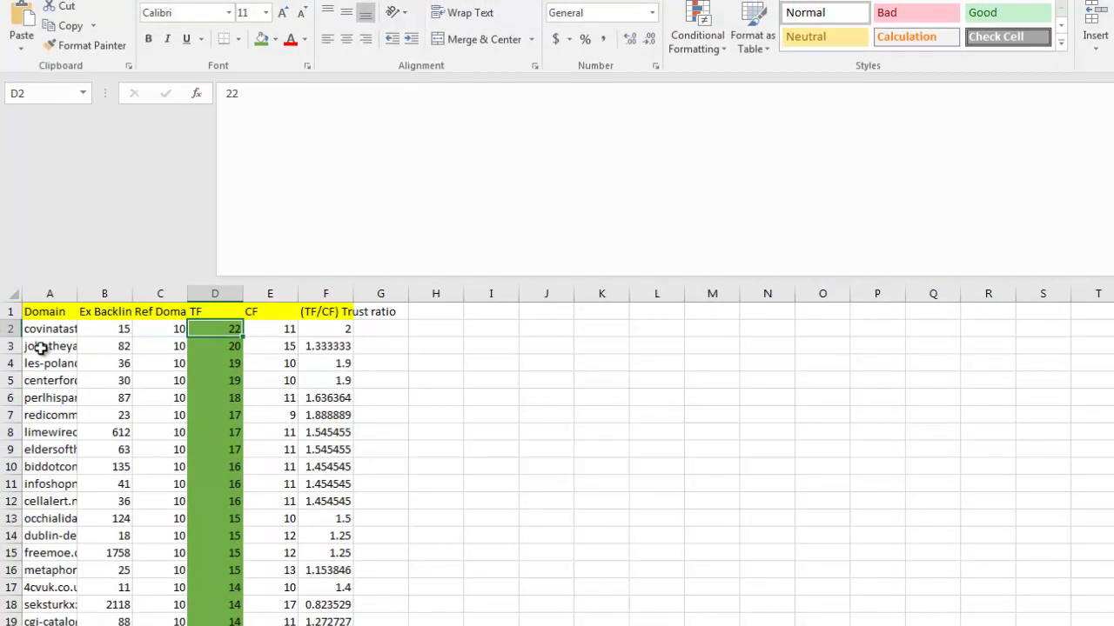
- Fill the whole covinatasty.com row of the spreadsheet with green to mark it as a good candidate
left_click(8, 328)
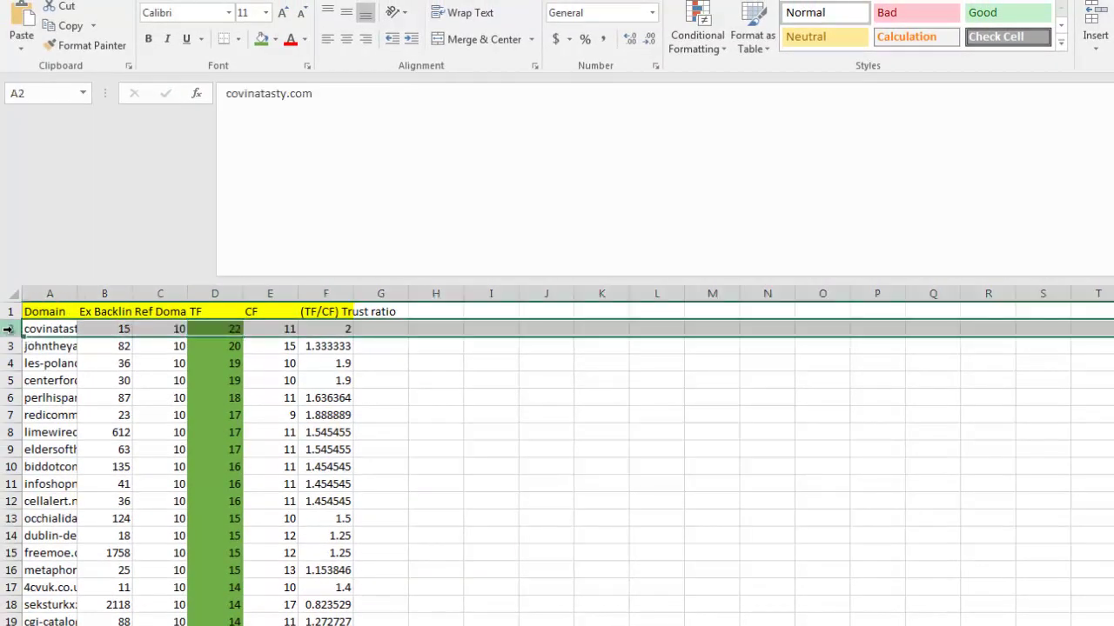
left_click(263, 44)
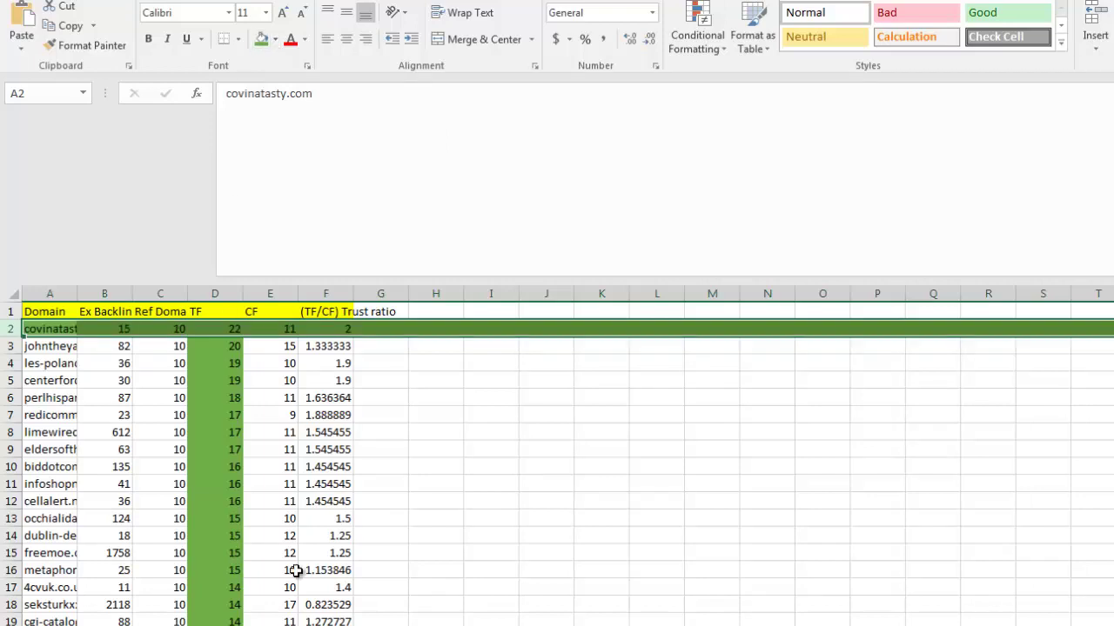
left_click(437, 533)
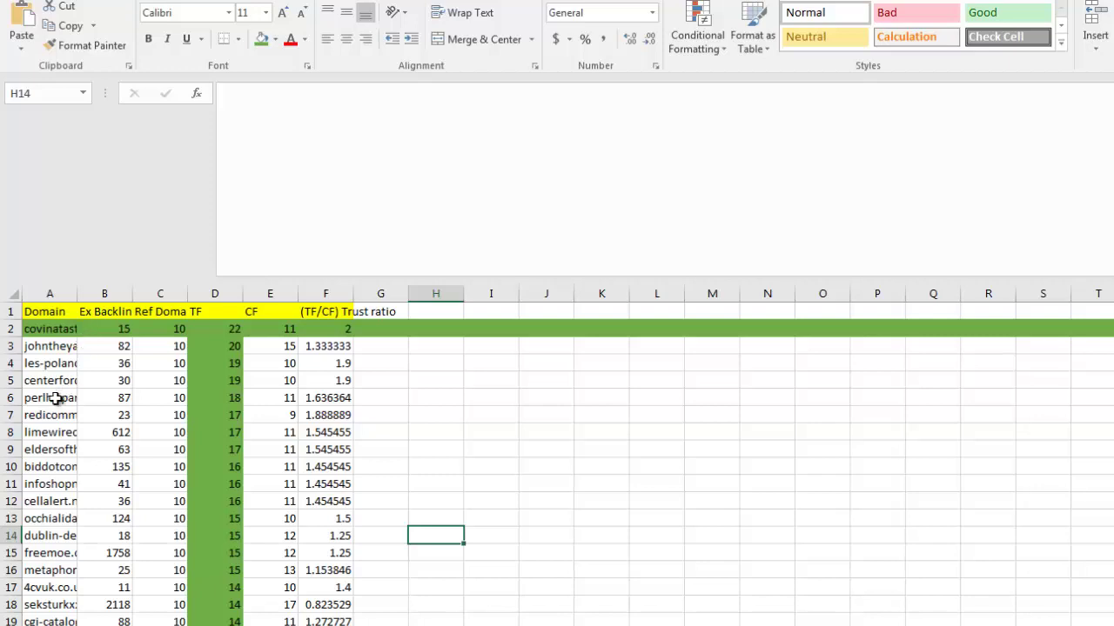
- Copy the domain below covinatasty.com from the spreadsheet and look up johntheyank.org in the Wayback Machine
left_click(45, 344)
triple_click(369, 111)
key("ctrl+c")
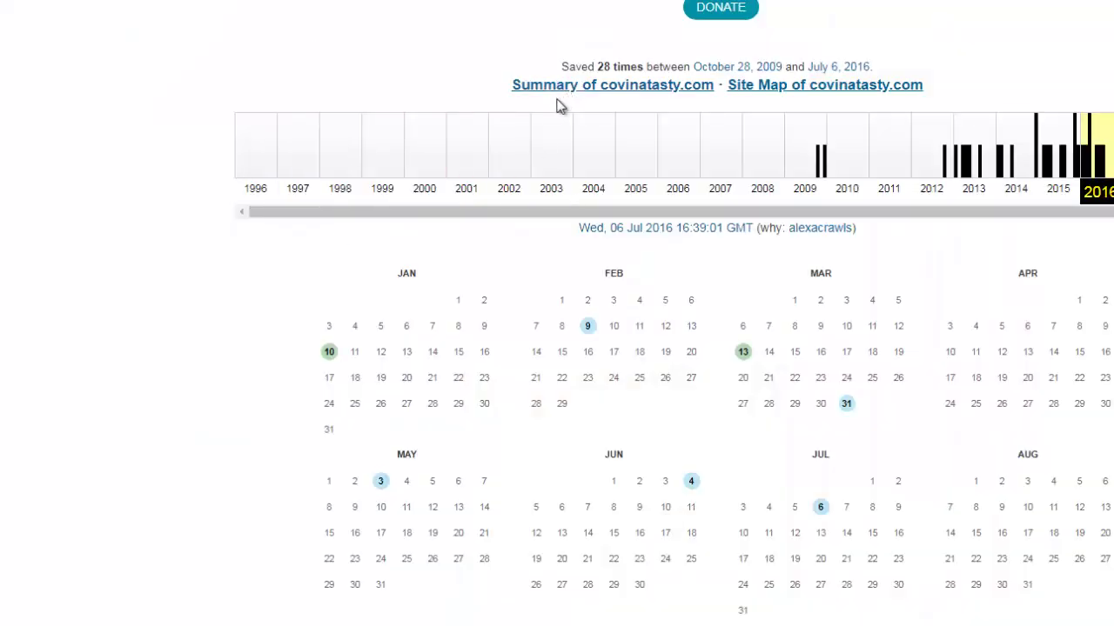
scroll(559, 105, "up", 3)
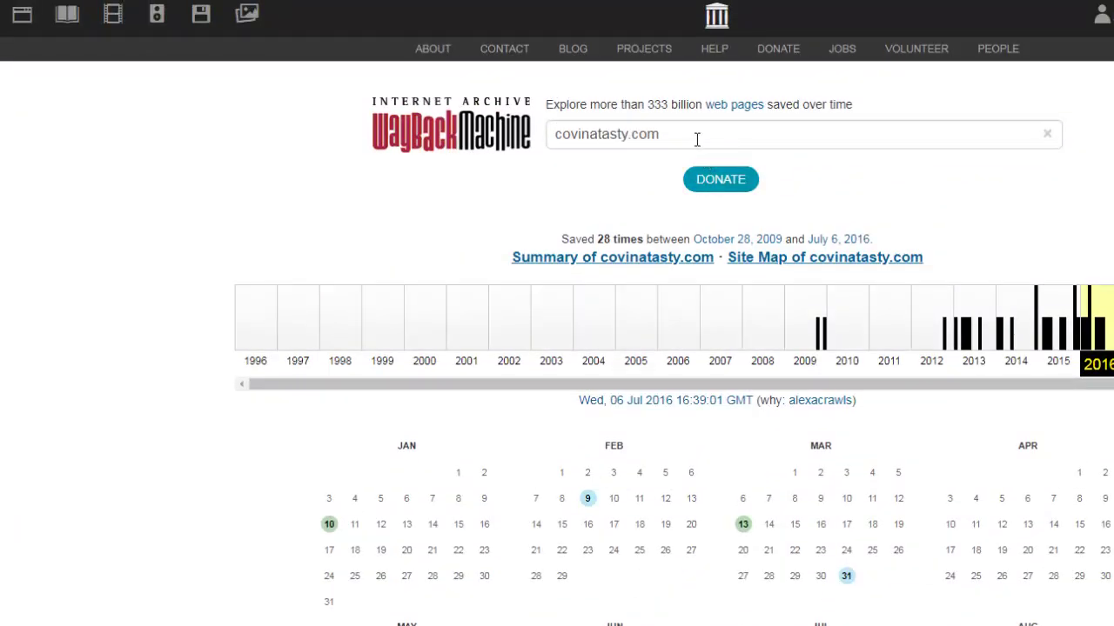
left_click_drag(696, 137, 433, 122)
key("ctrl+v")
key("Return")
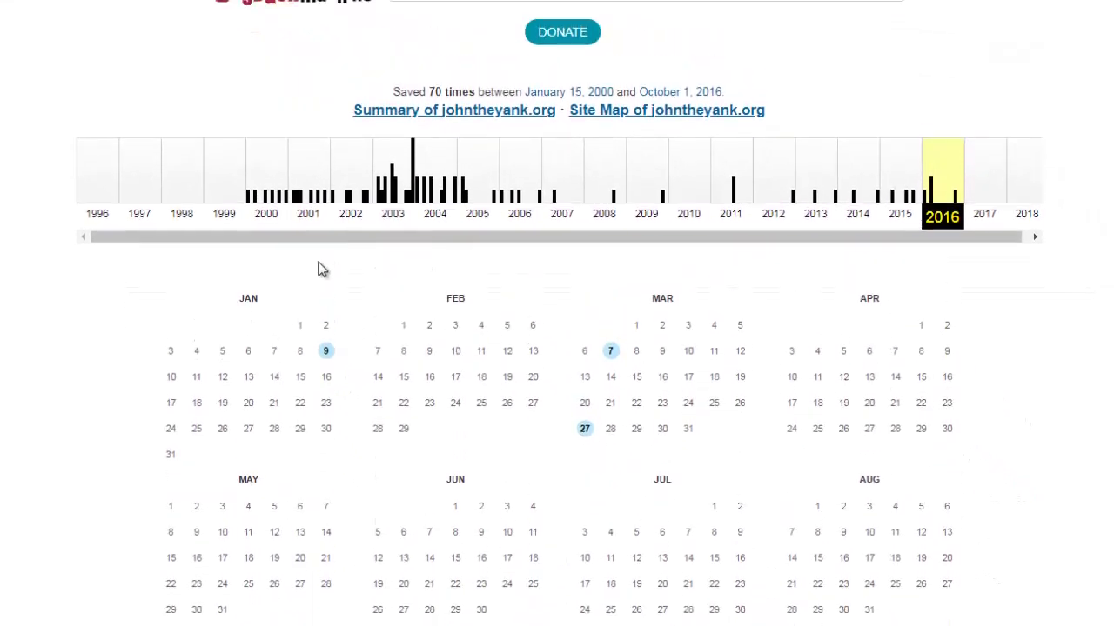
- Show the 2000 captures of johntheyank.org and open the January 15, 2000 snapshot in a new tab
left_click(266, 178)
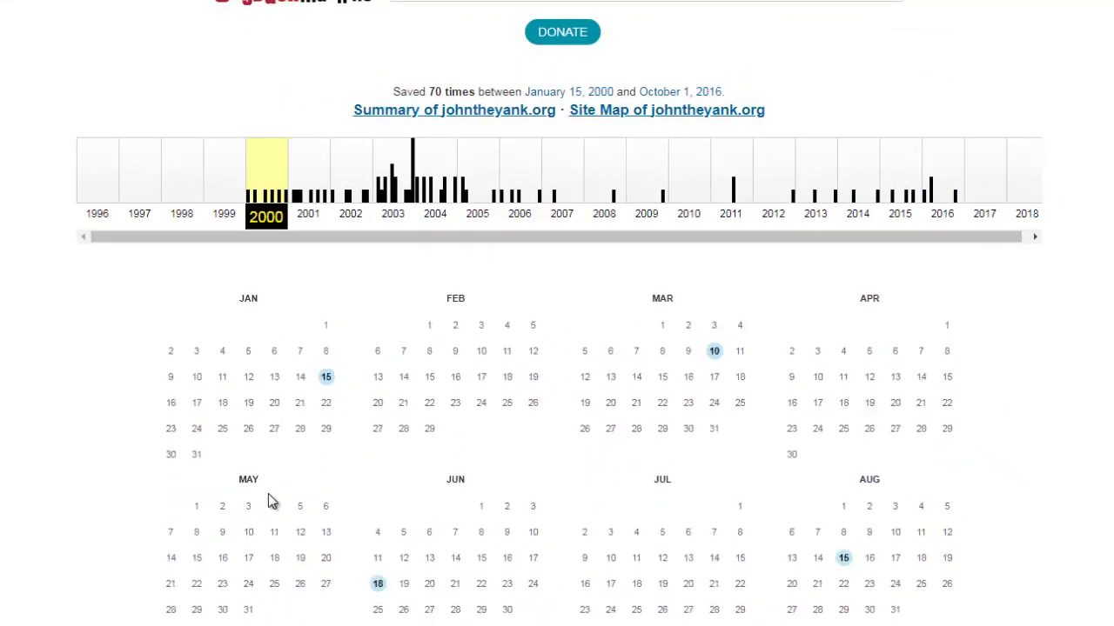
scroll(268, 494, "down", 1)
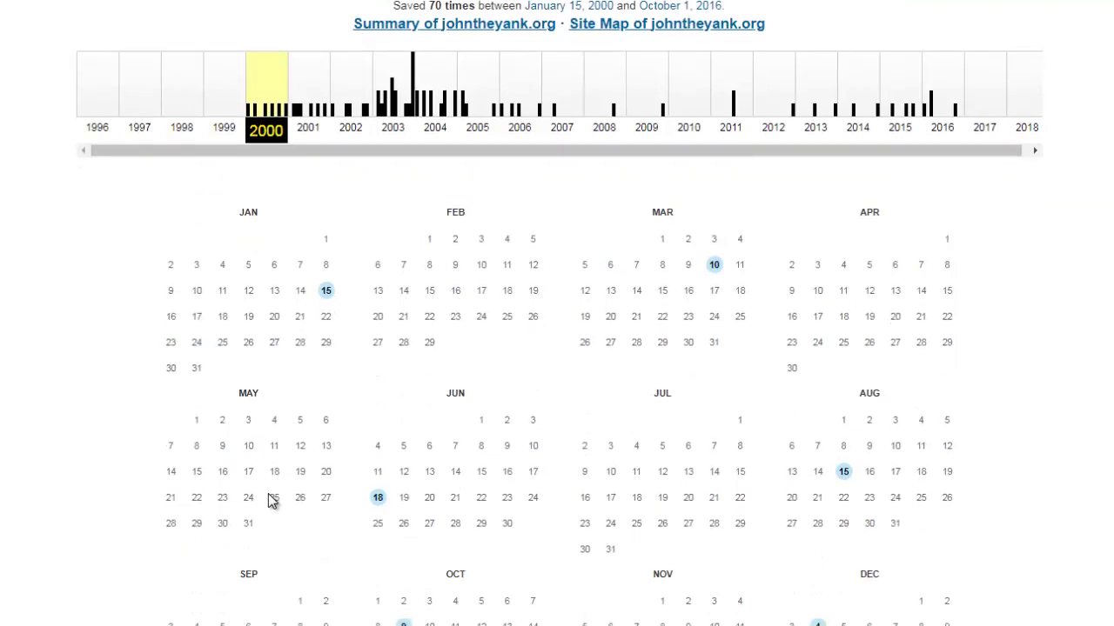
scroll(271, 500, "down", 1)
mouse_move(325, 209)
right_click(367, 221)
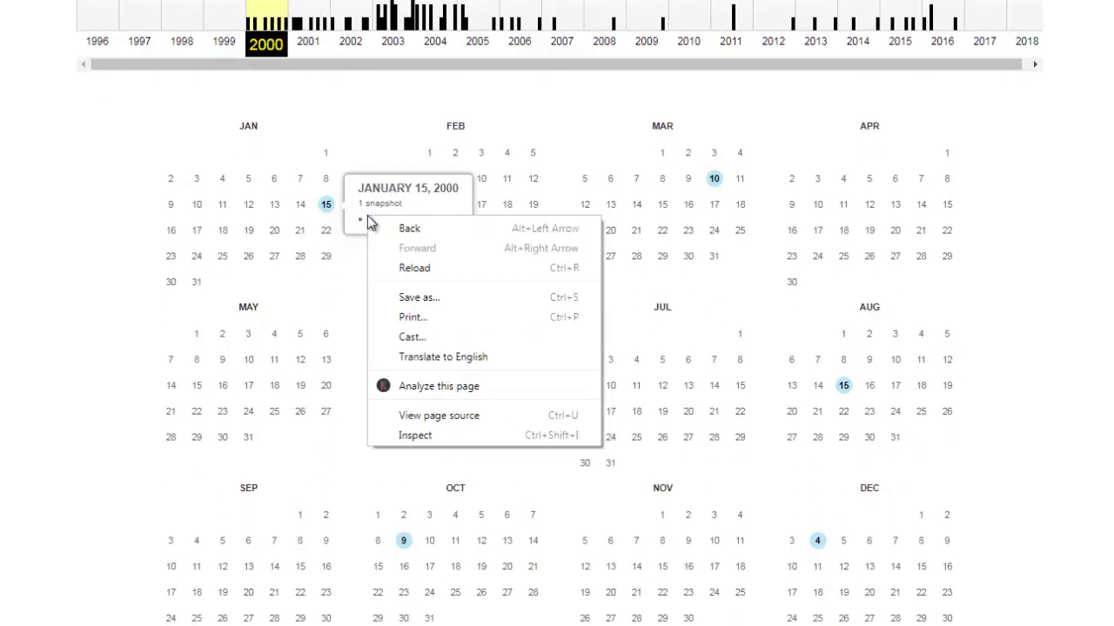
left_click(380, 202)
right_click(402, 234)
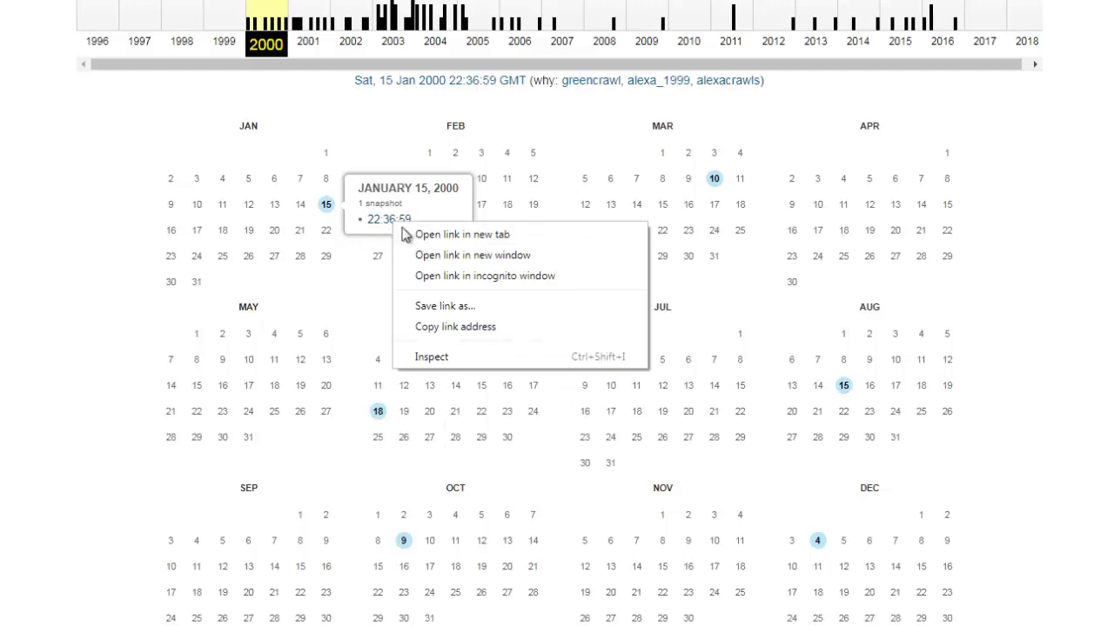
left_click(423, 236)
- Switch the johntheyank.org capture calendar to 2004 and bring up the May 20, 2004 snapshot
scroll(480, 59, "up", 1)
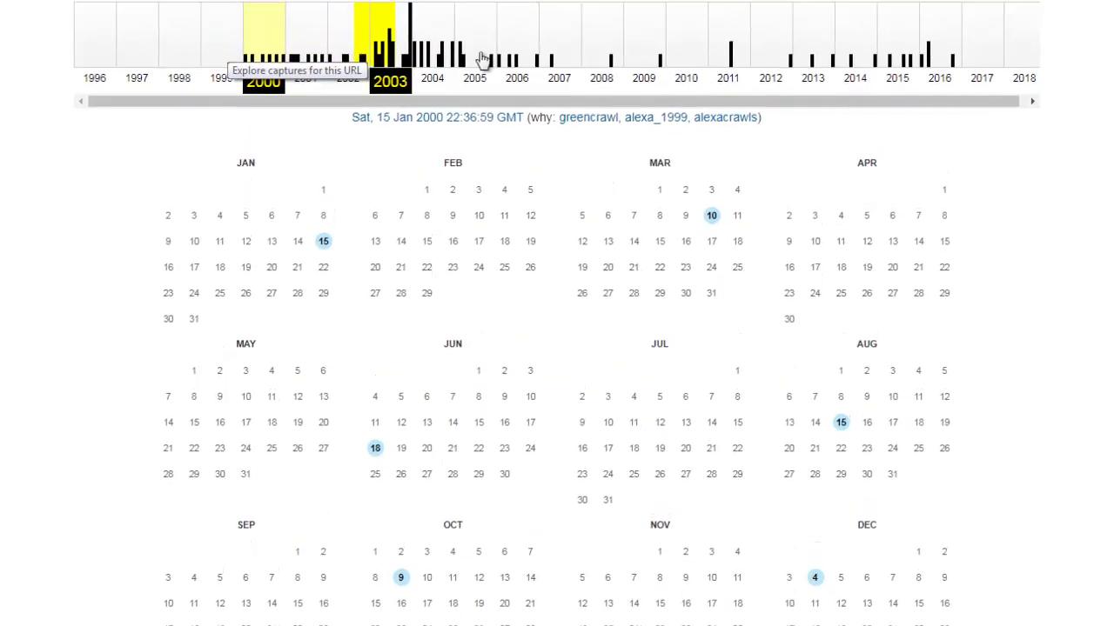
scroll(481, 59, "up", 2)
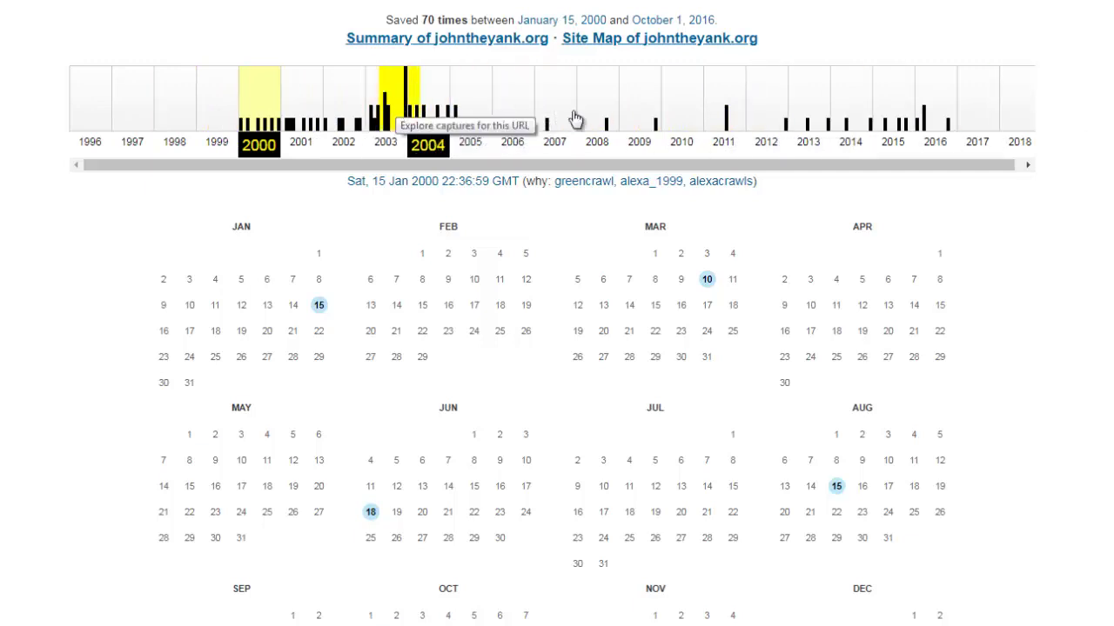
left_click(429, 113)
scroll(556, 484, "down", 1)
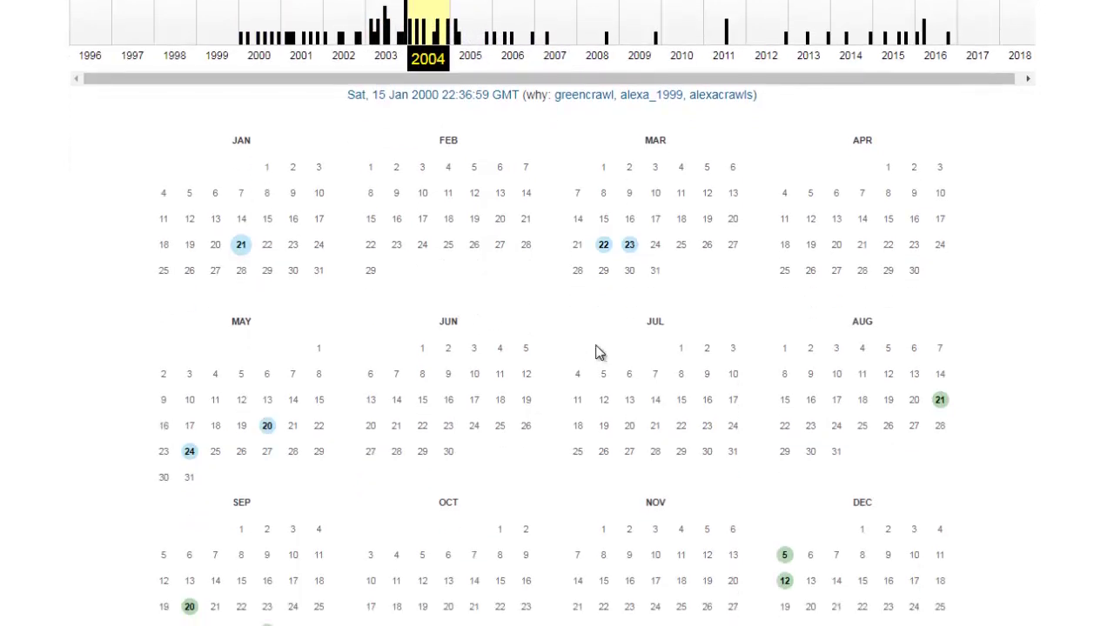
mouse_move(280, 433)
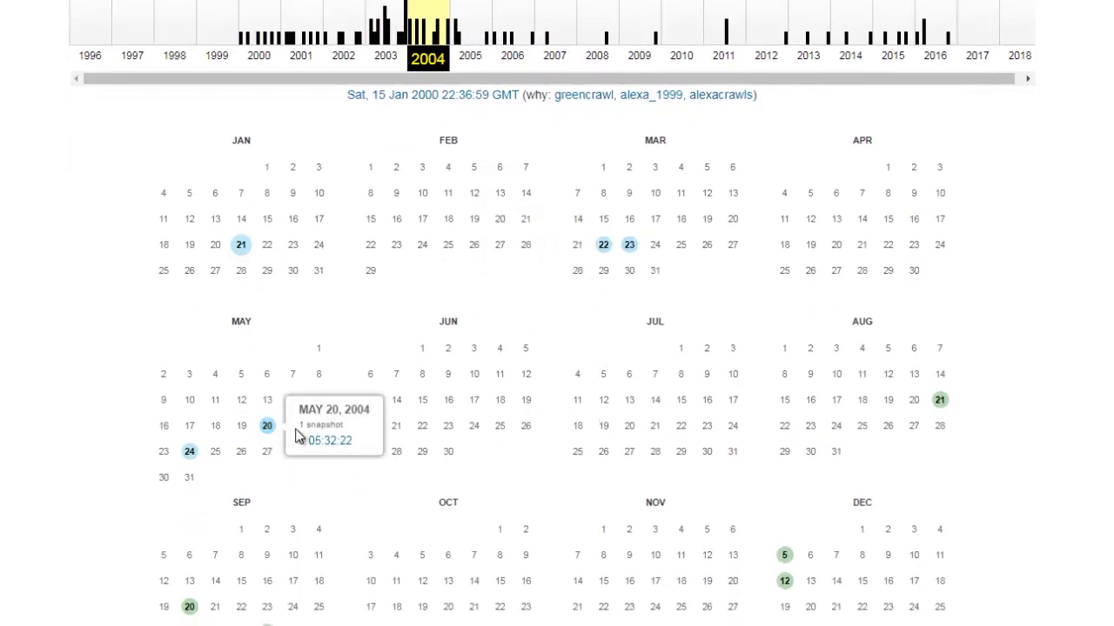
left_click(317, 439)
- Highlight the calendar note explaining the green captures and open the May 20, 2004 snapshot link in a new tab
scroll(437, 434, "down", 1)
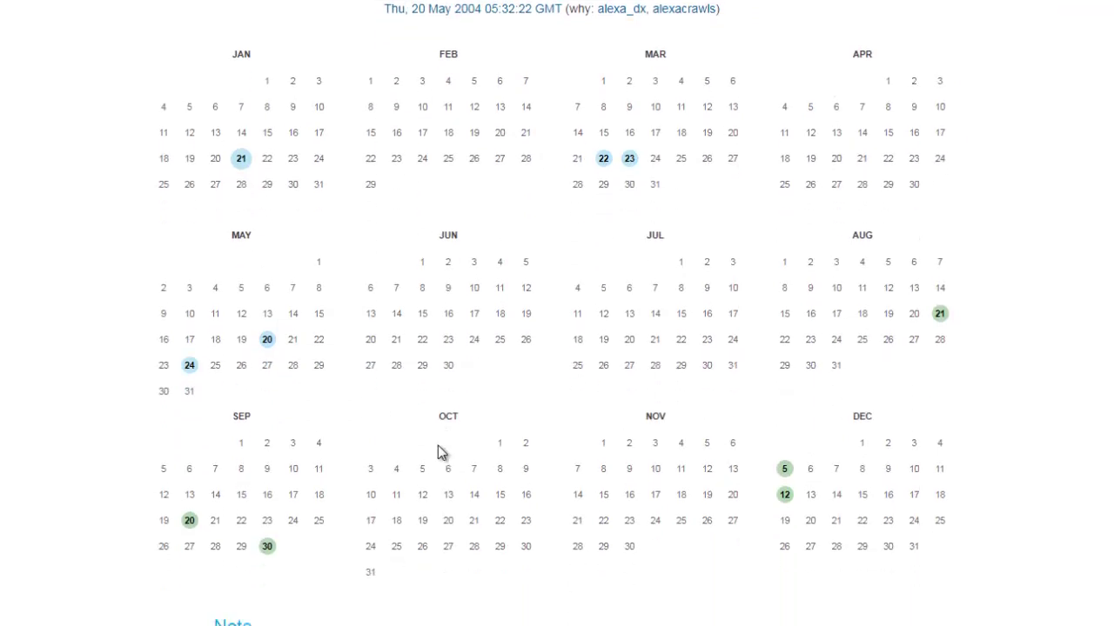
scroll(288, 619, "down", 1)
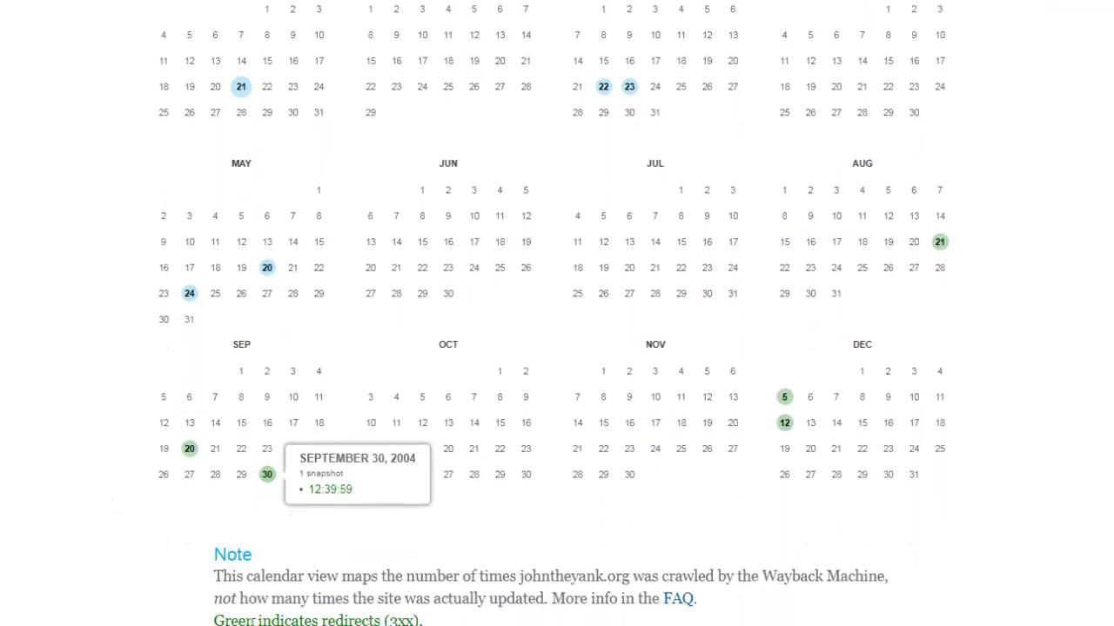
left_click_drag(246, 585, 422, 600)
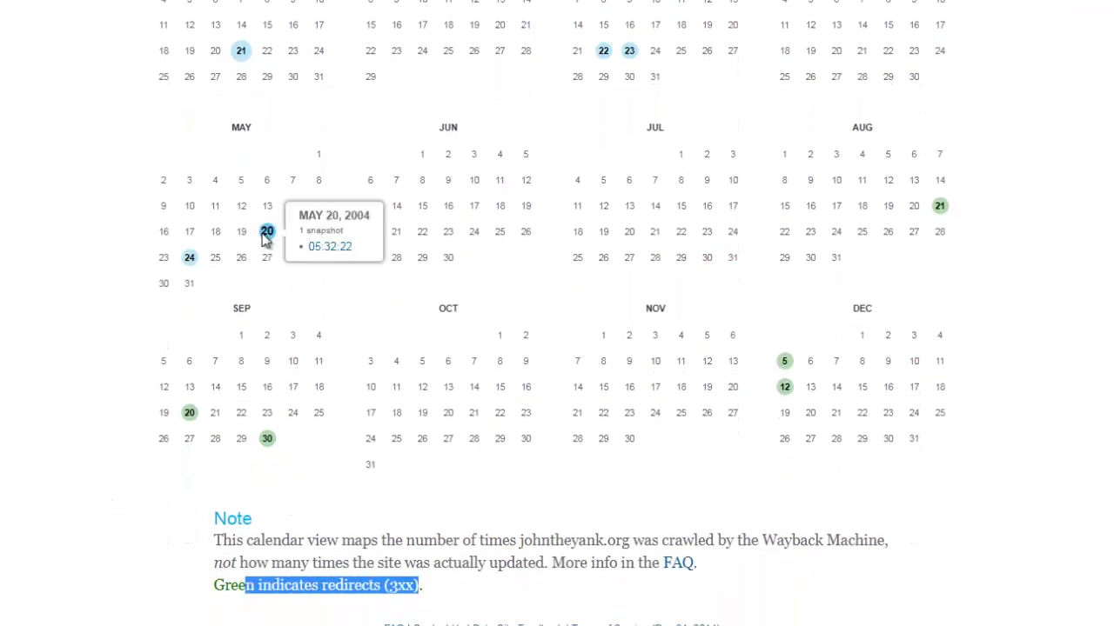
right_click(264, 236)
left_click(313, 252)
- Switch the capture calendar to 2016 and open the October 1, 2016 snapshot in a new tab
scroll(193, 324, "up", 2)
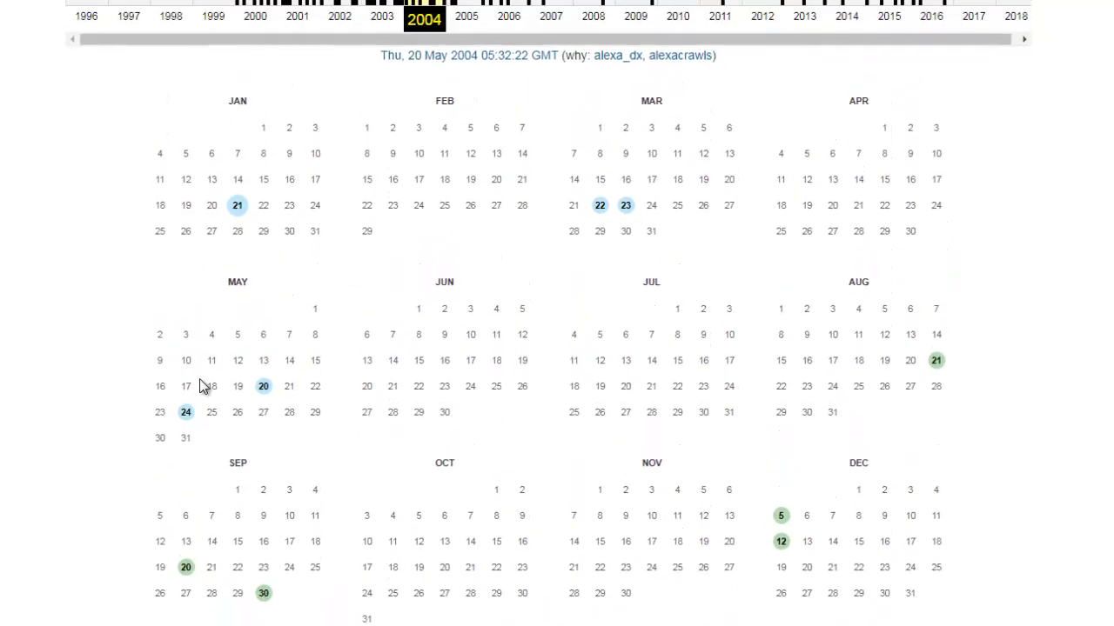
scroll(209, 387, "up", 4)
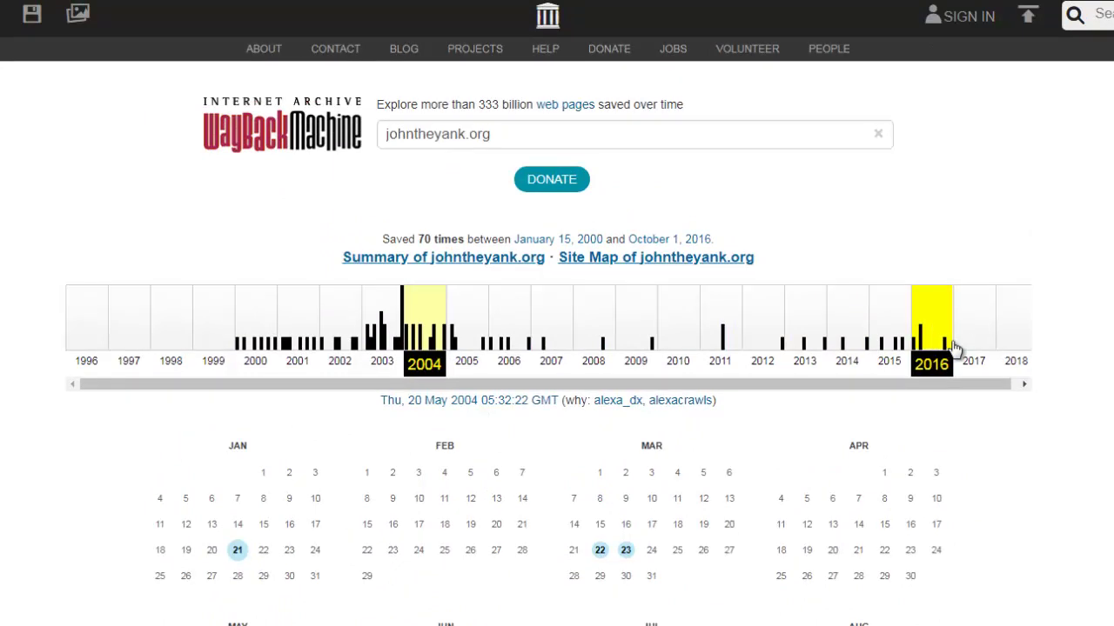
left_click(947, 346)
scroll(522, 581, "down", 3)
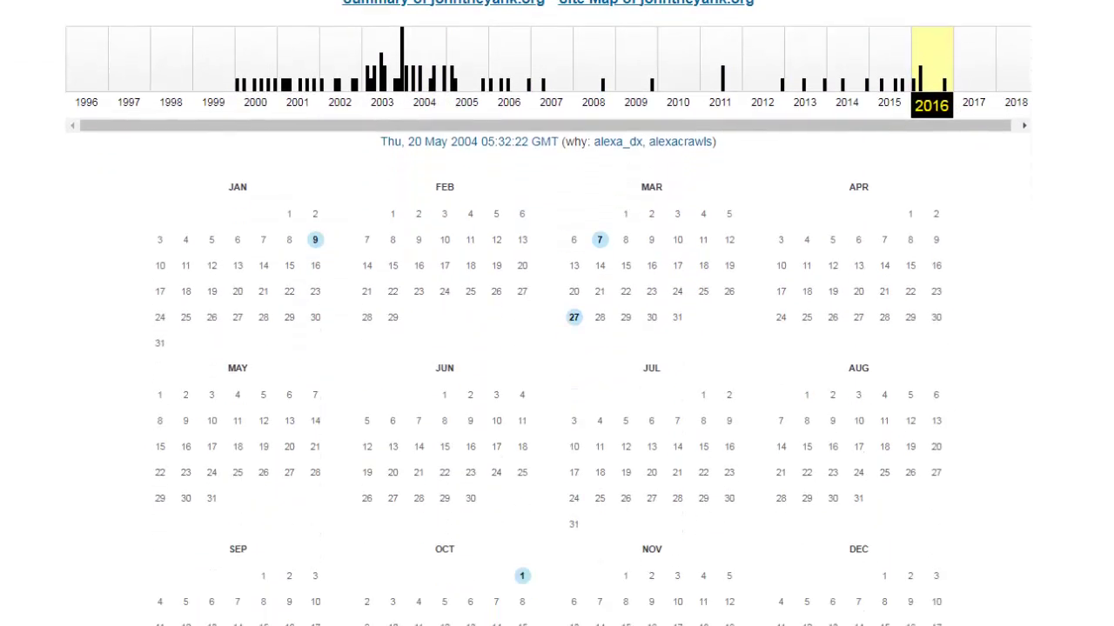
mouse_move(522, 580)
right_click(581, 601)
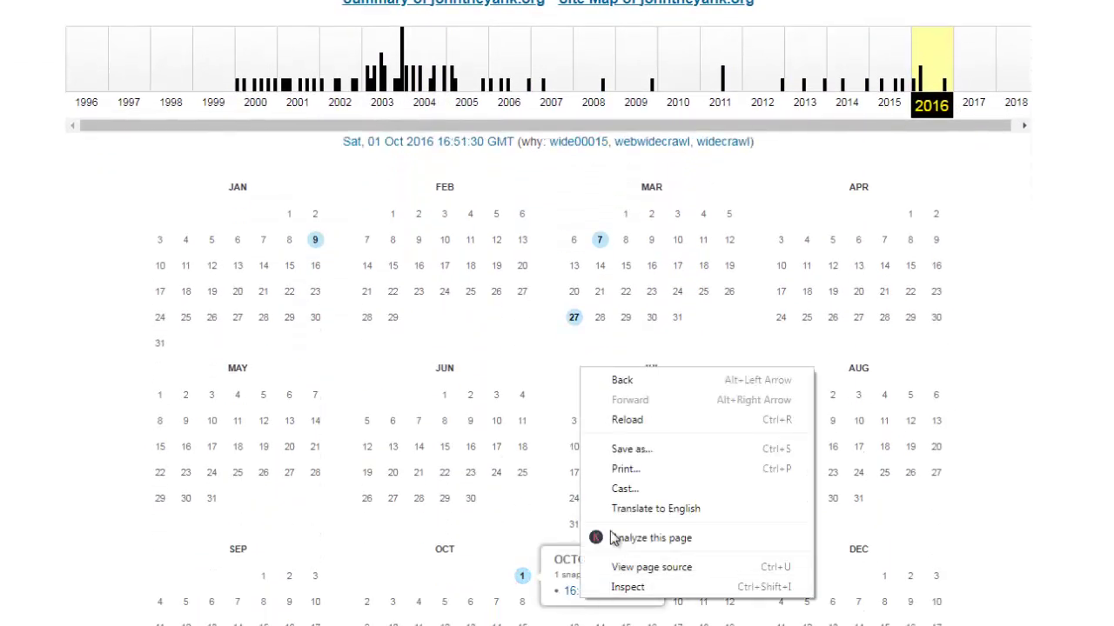
right_click(570, 594)
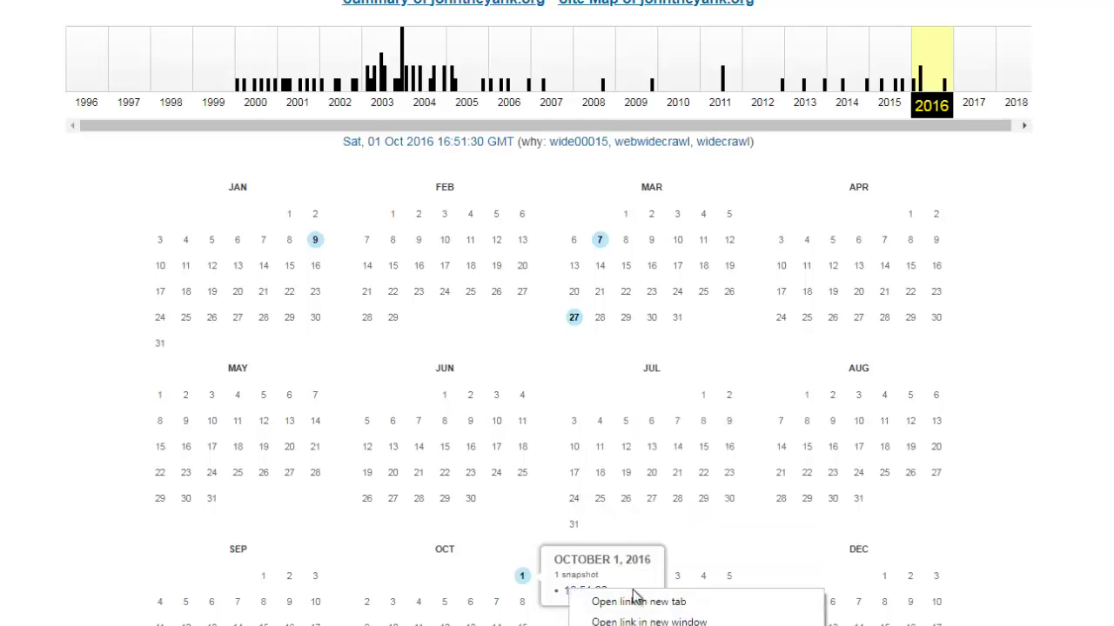
left_click(636, 601)
- Examine the archived January 15, 2000 and May 20, 2004 pages of johntheyank.org, dismissing the translation offer
scroll(851, 564, "up", 3)
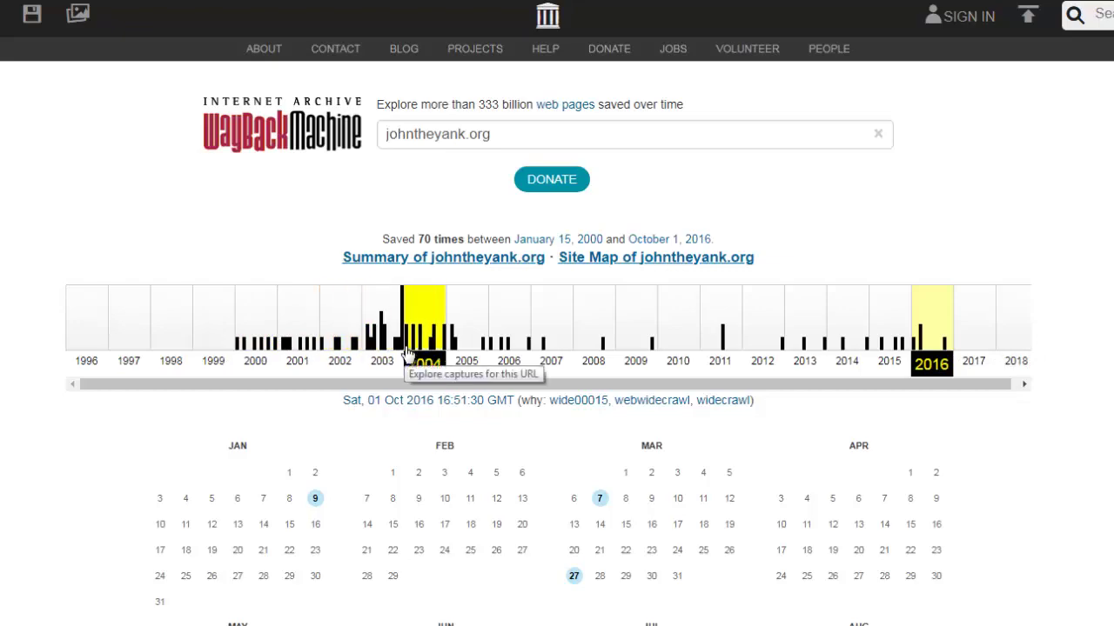
left_click(542, 238)
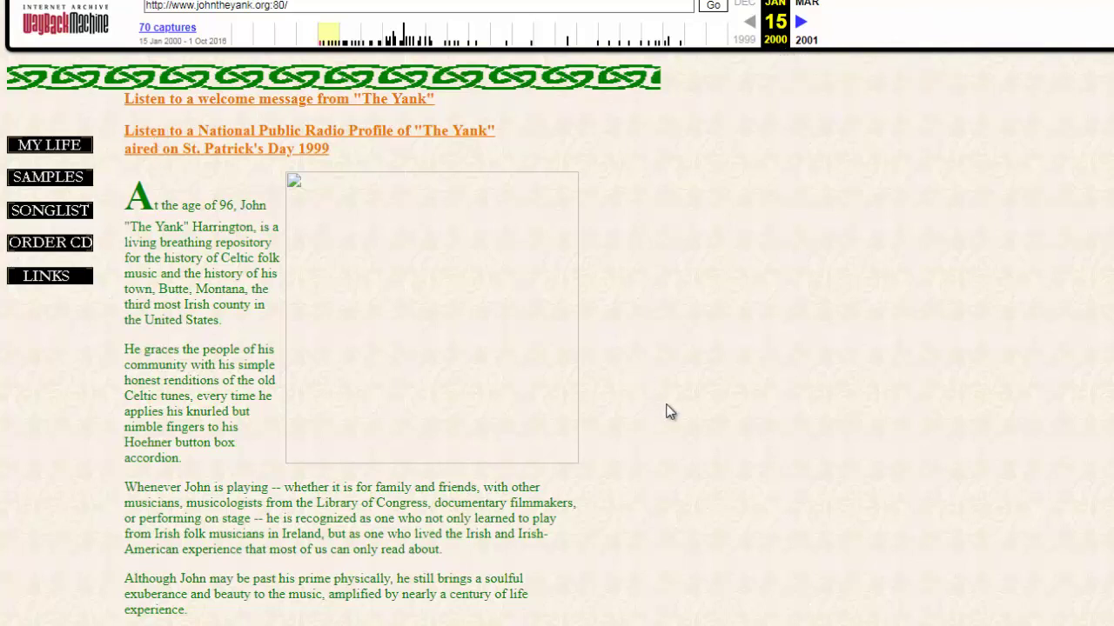
scroll(720, 421, "down", 3)
scroll(725, 421, "up", 3)
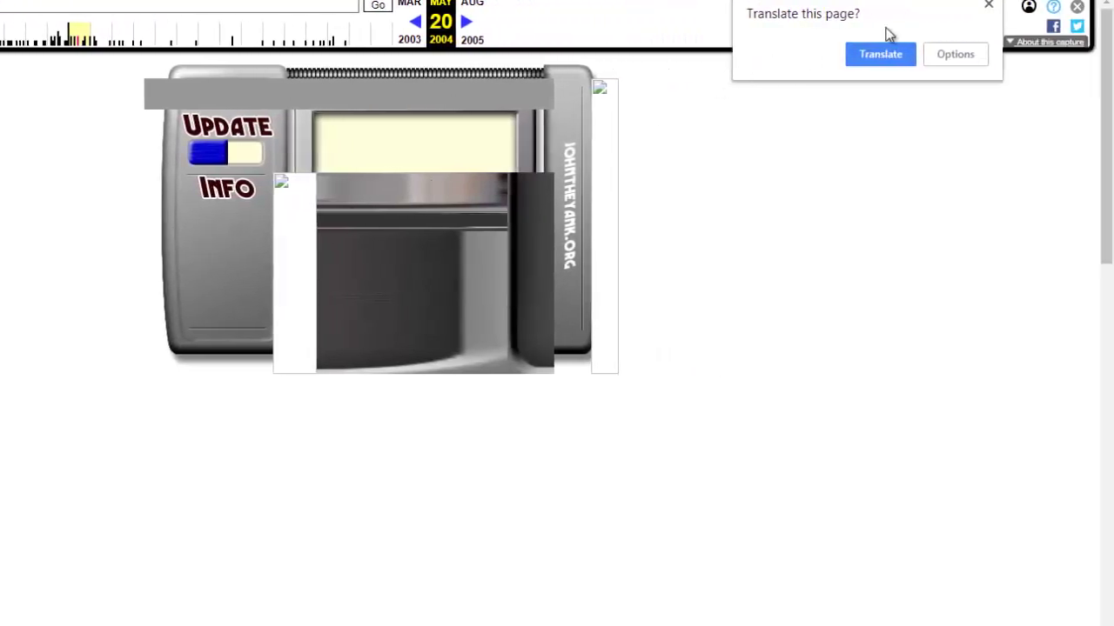
left_click(989, 5)
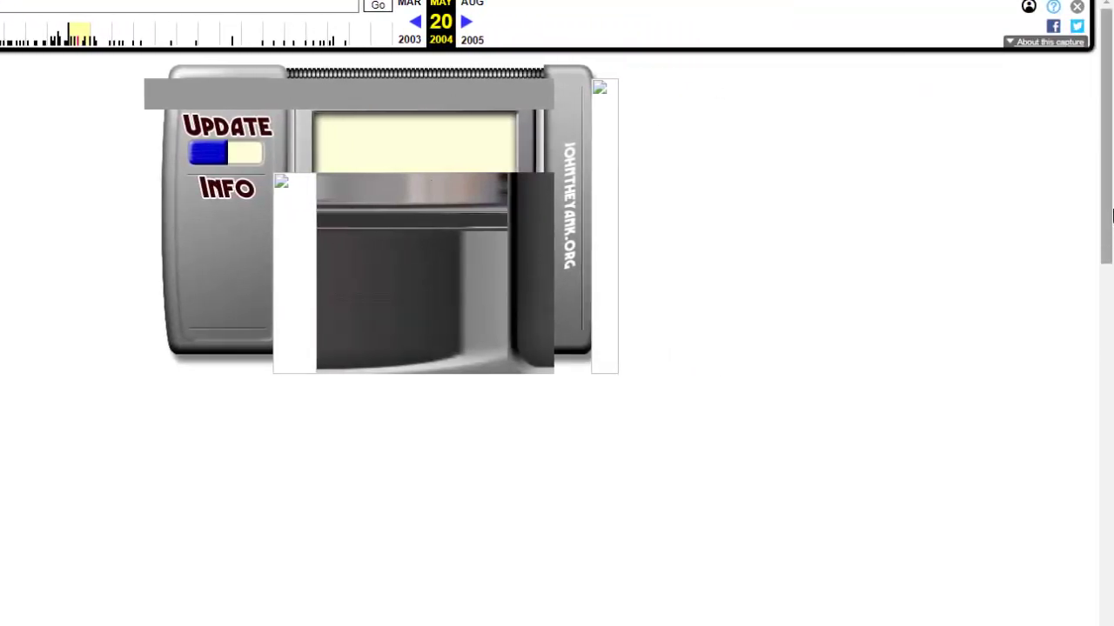
left_click_drag(1109, 207, 1110, 613)
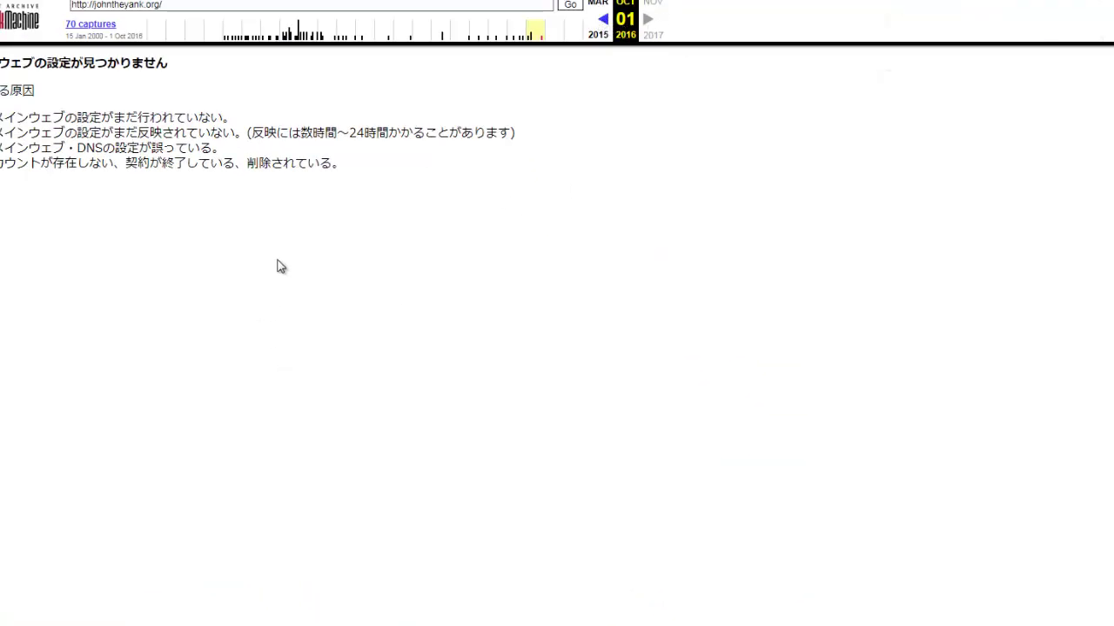
- Go back from the October 1, 2016 capture to the March 27, 2016 one and examine its text and outgoing links
key("alt+Left")
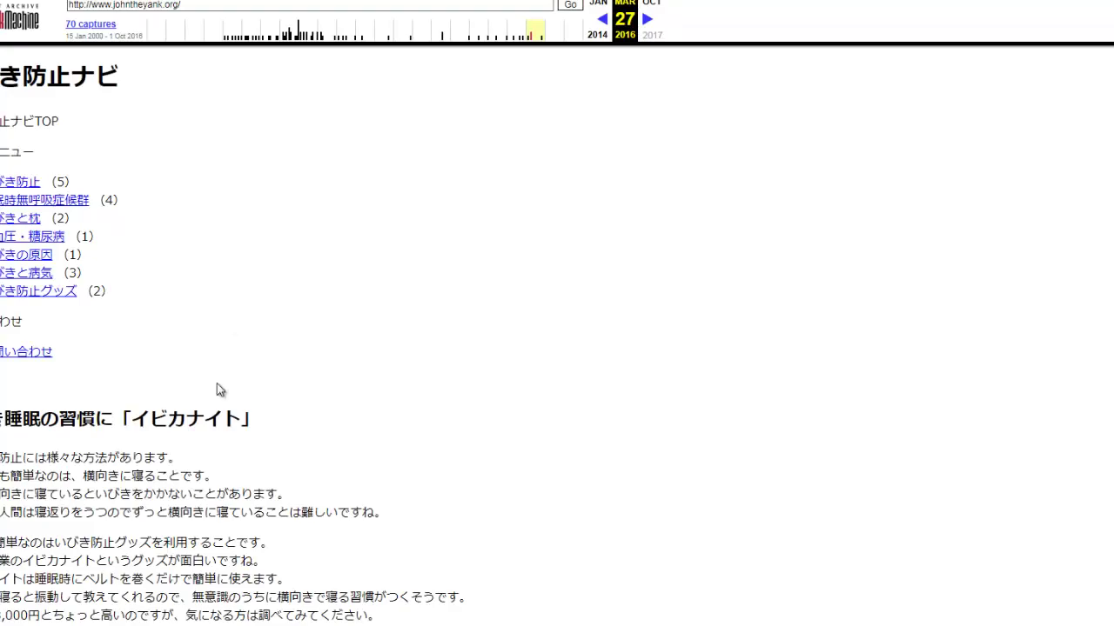
scroll(219, 390, "down", 20)
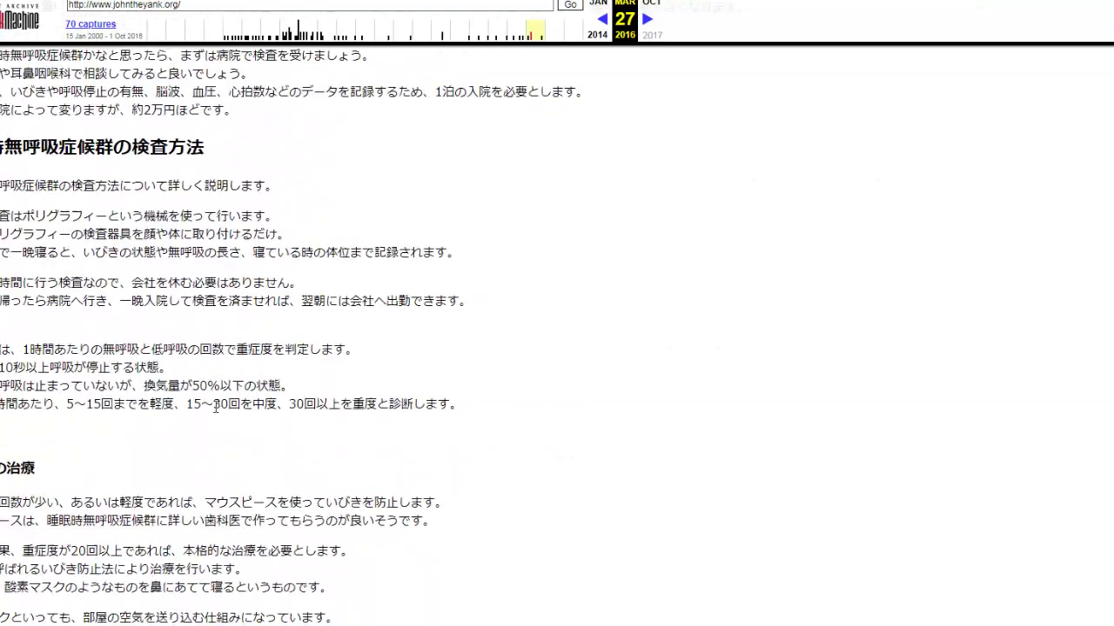
scroll(217, 409, "down", 8)
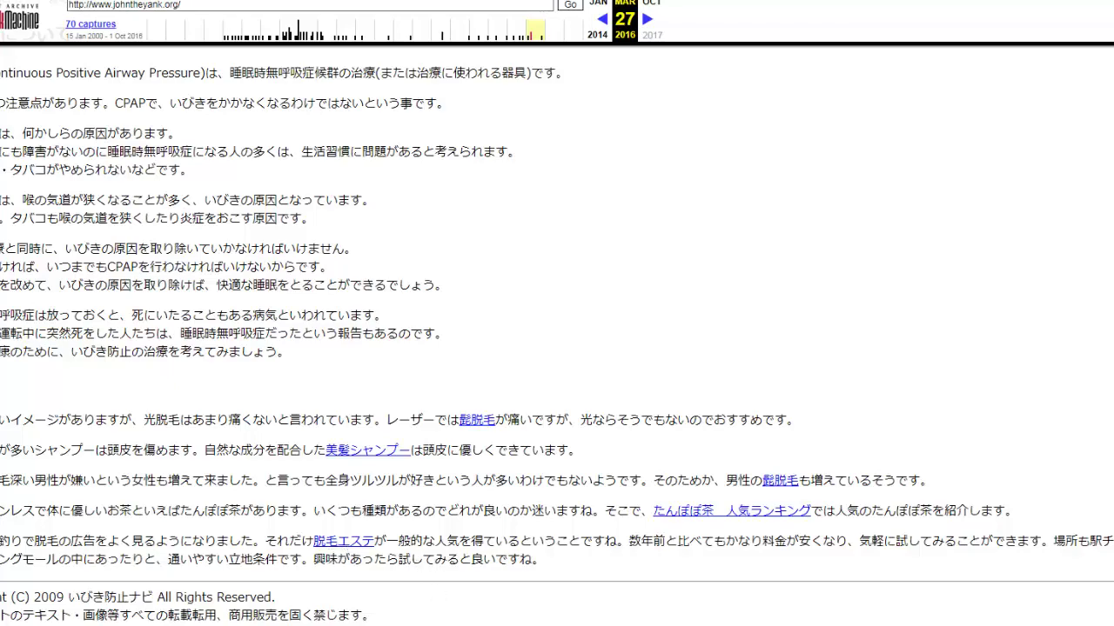
scroll(204, 582, "up", 15)
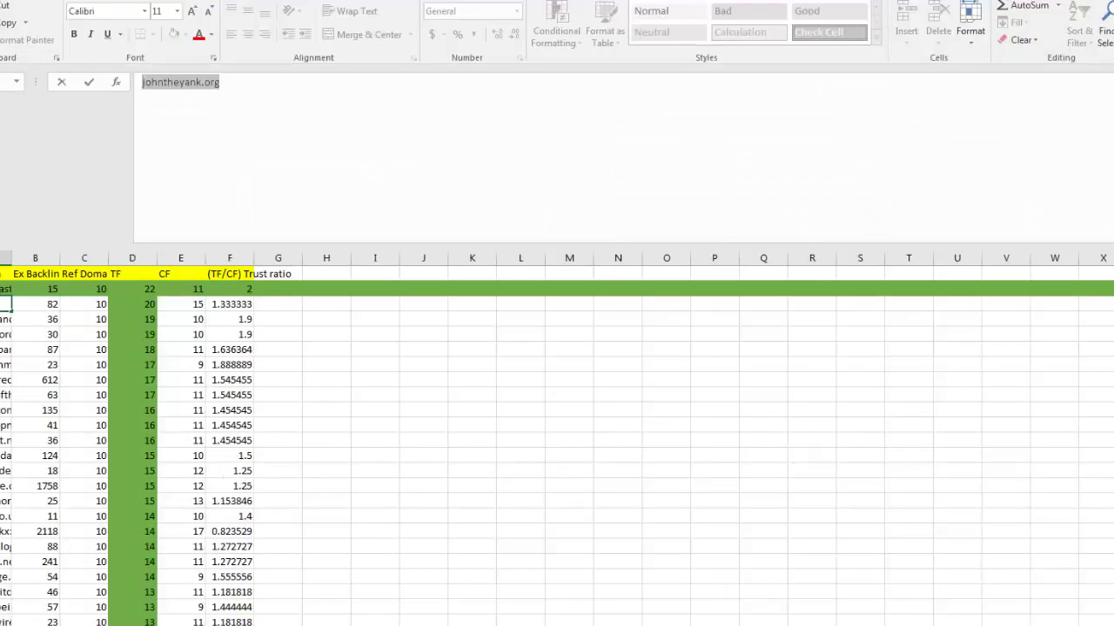
- Fill the whole johntheyank.org row of the spreadsheet with dark red to mark it as rejected
left_click(1, 303)
left_click(185, 35)
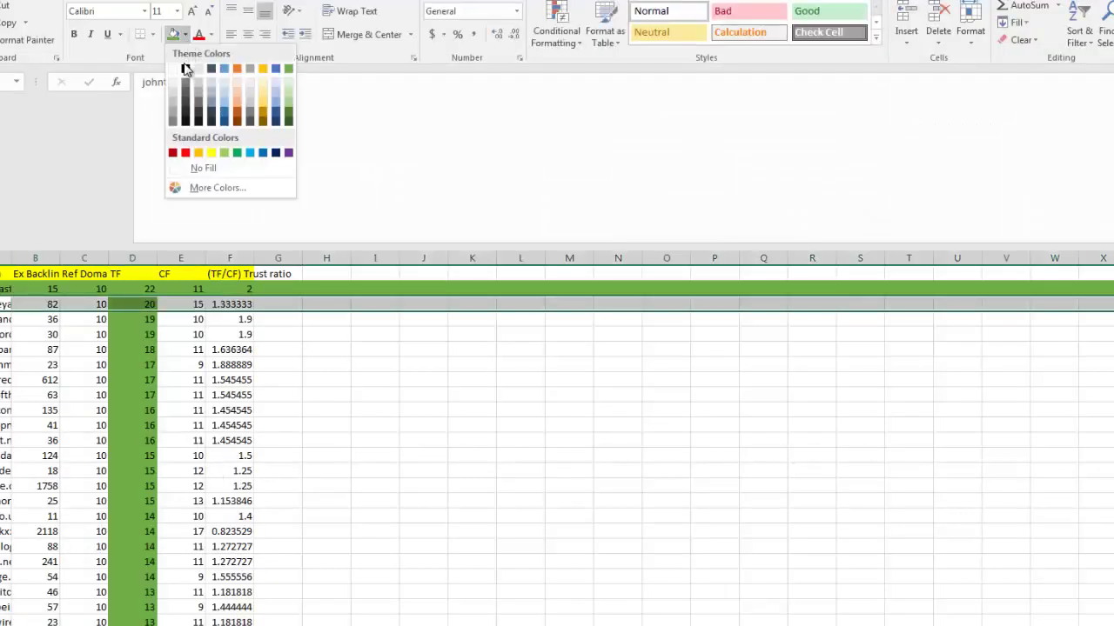
left_click(173, 152)
left_click(327, 546)
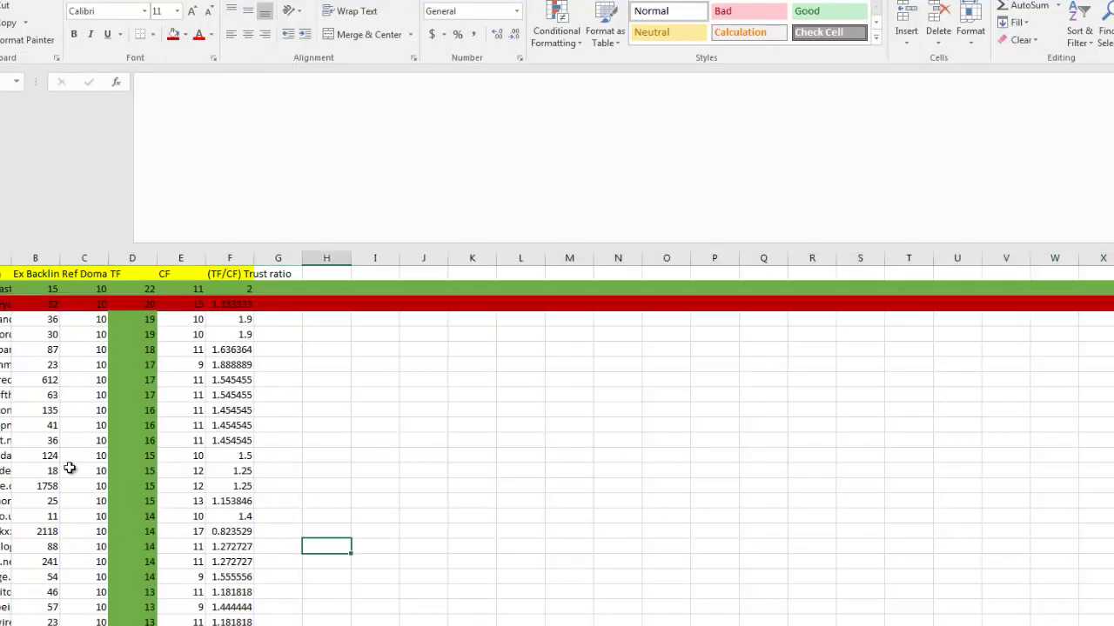
- Copy the domain below johntheyank.org from the spreadsheet and look up les-poland.org in the Wayback Machine
key("ctrl+Home")
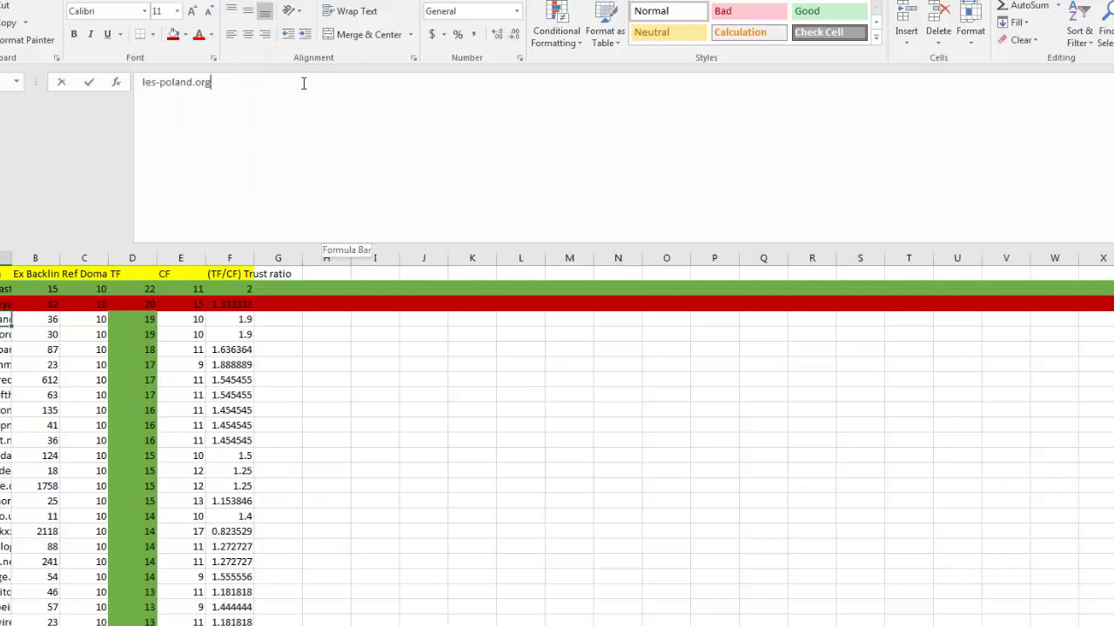
left_click_drag(304, 82, 74, 81)
key("ctrl+c")
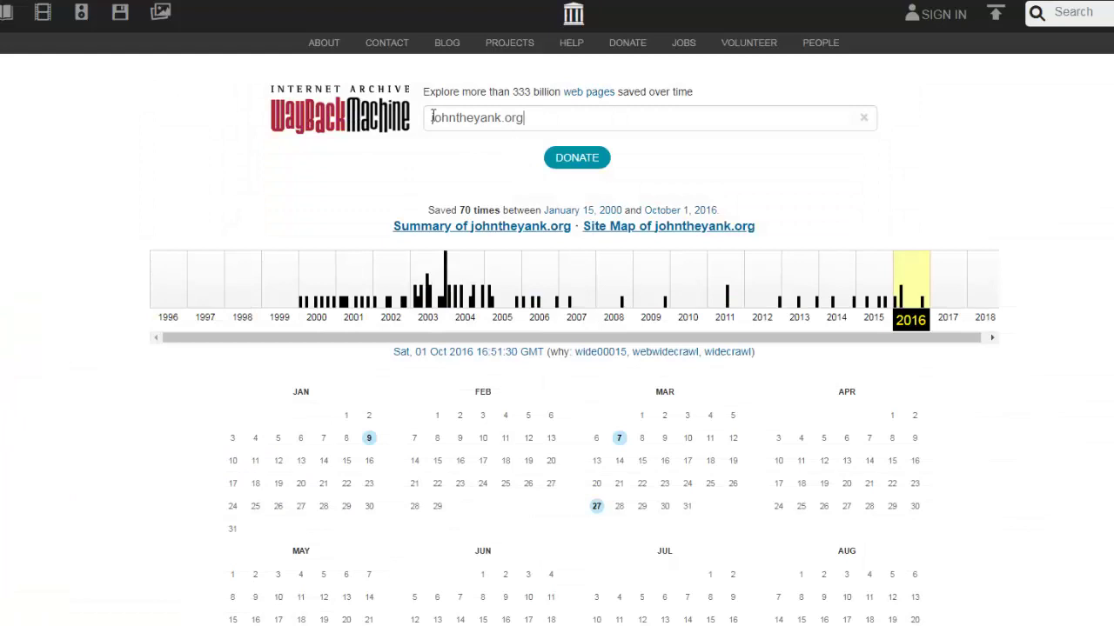
left_click_drag(525, 117, 232, 120)
key("ctrl+v")
key("Return")
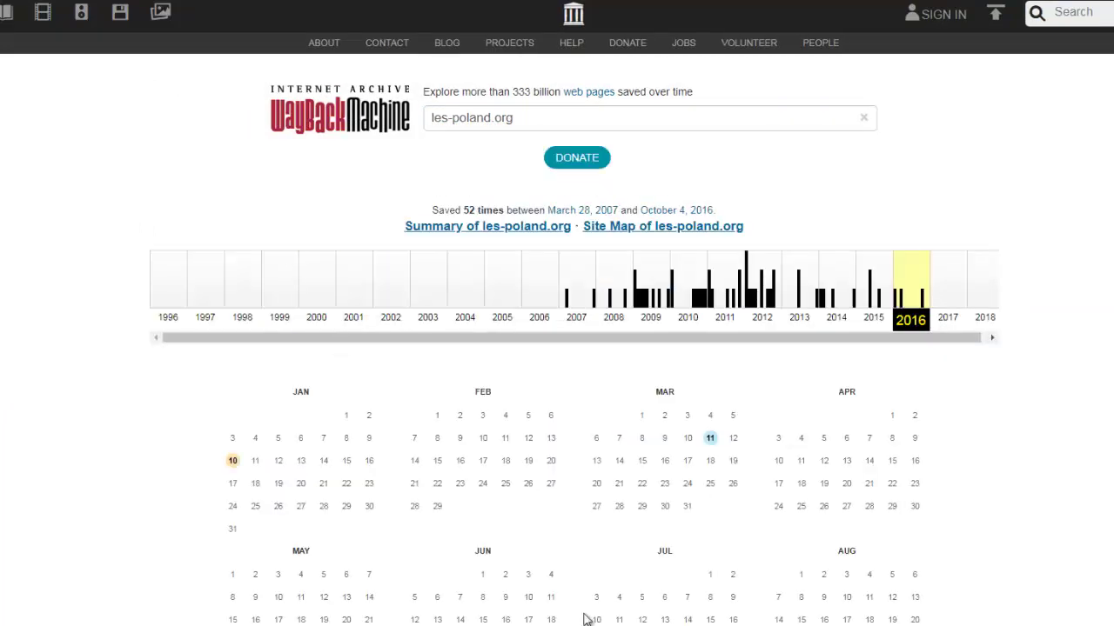
- Show the 2007 captures of les-poland.org and open the March 28, 2007 snapshot in a new tab
left_click(568, 302)
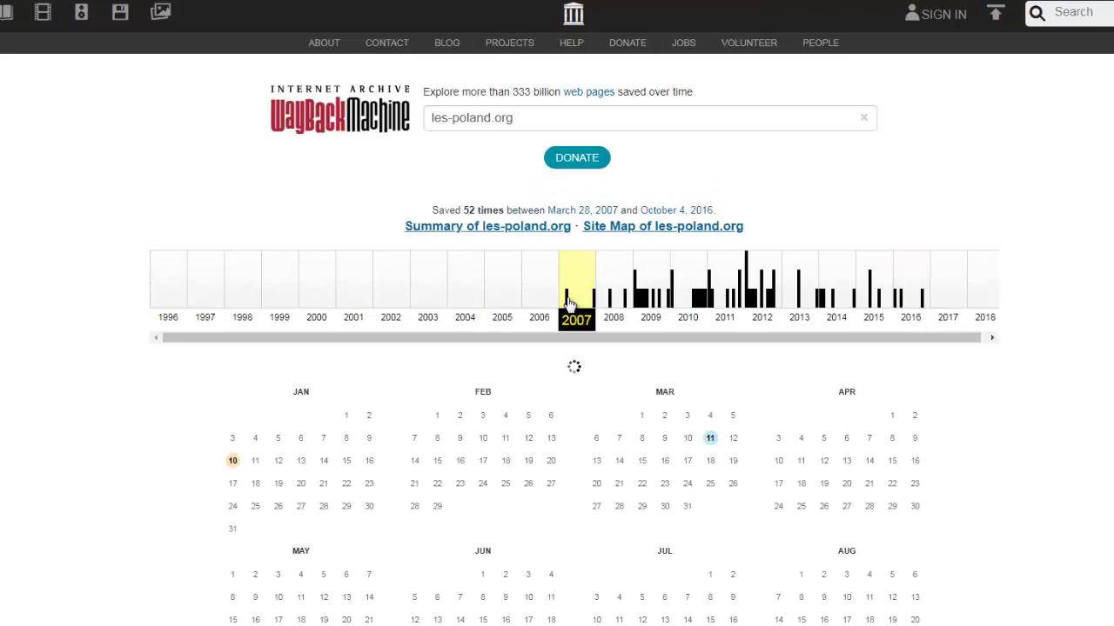
scroll(623, 472, "down", 3)
mouse_move(668, 282)
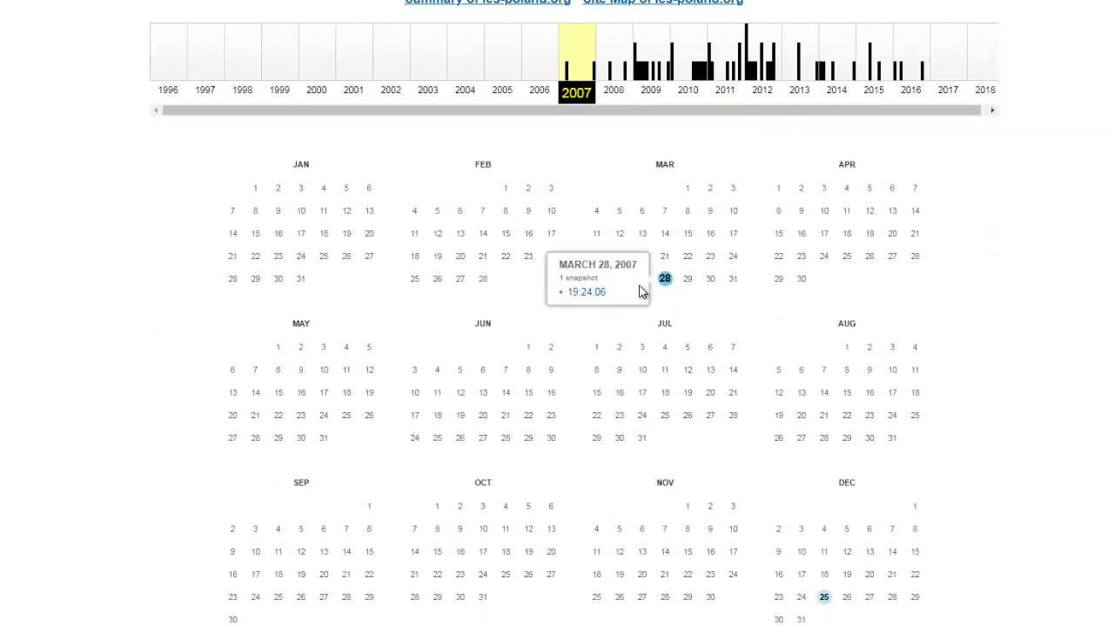
right_click(600, 294)
left_click(626, 302)
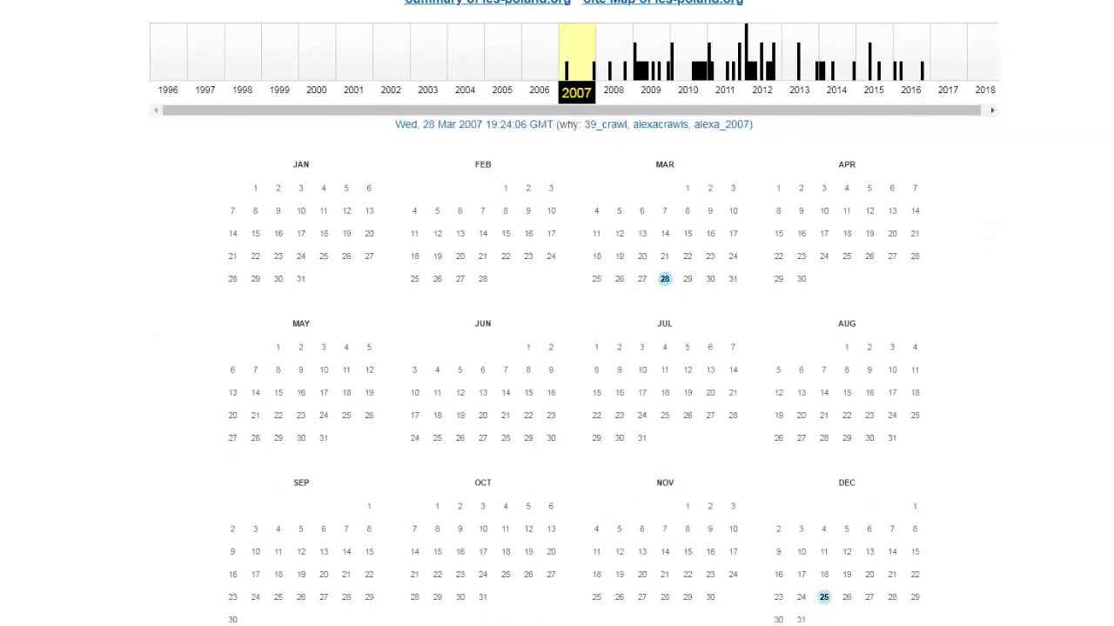
- Show the 2012 captures of les-poland.org and open the October 23, 2012 snapshot in a new tab
mouse_move(667, 275)
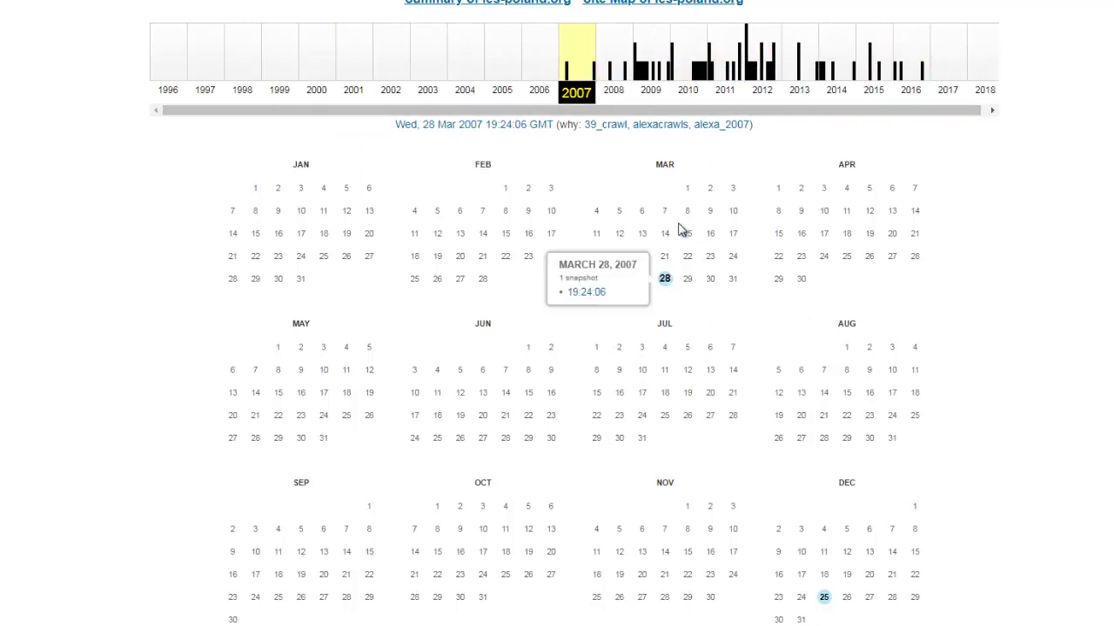
left_click(750, 94)
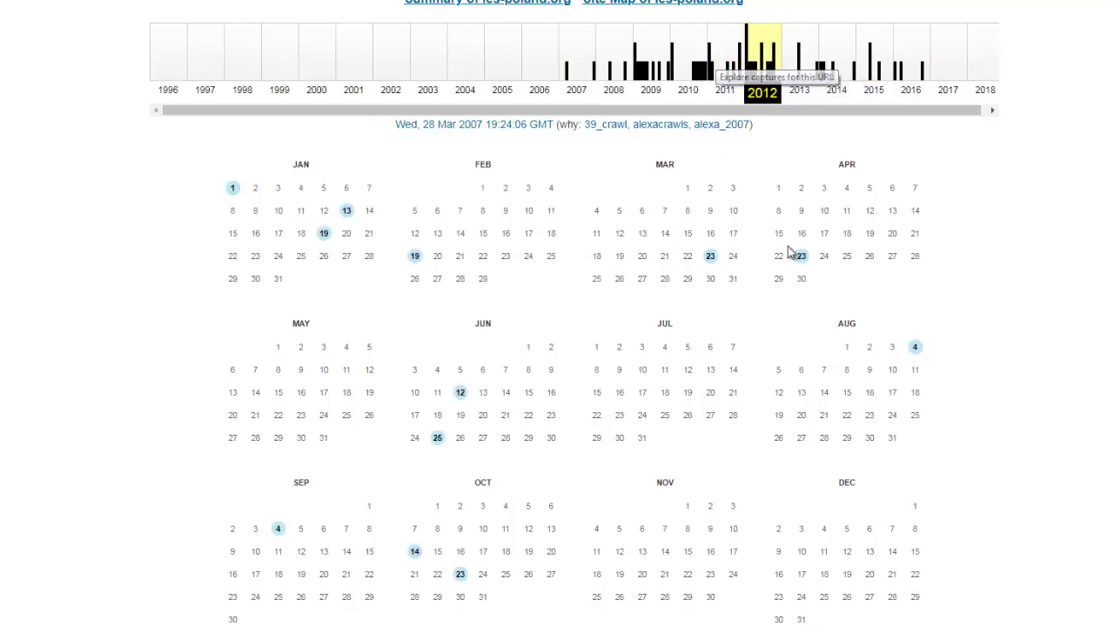
scroll(790, 252, "down", 1)
mouse_move(464, 503)
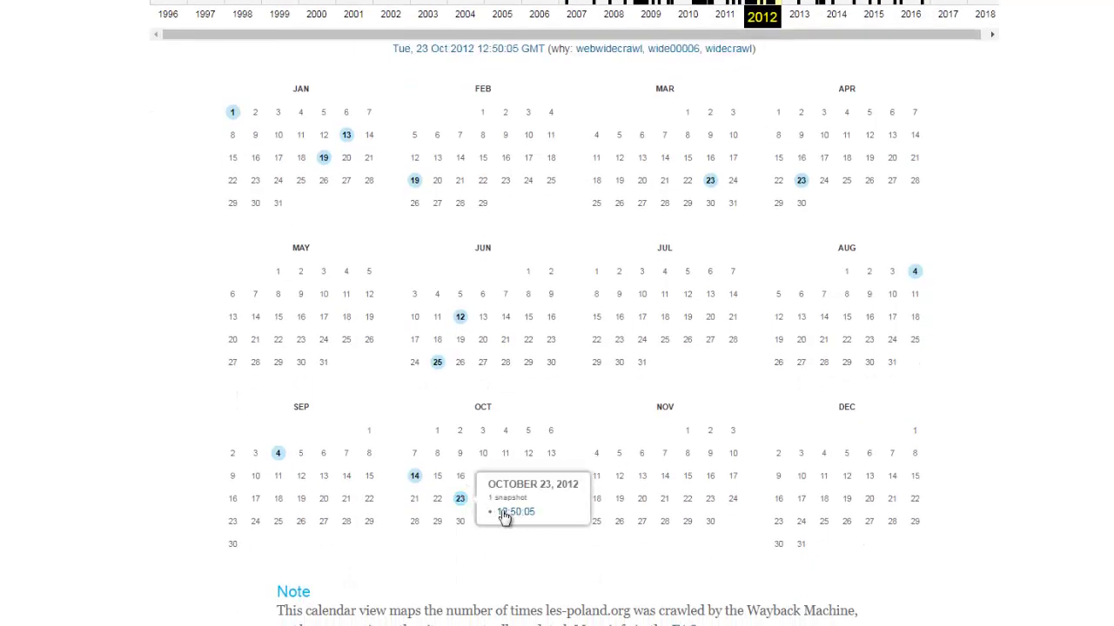
right_click(504, 517)
left_click(549, 523)
- Show the 2016 captures of les-poland.org and open the March 11, 2016 snapshot in a new tab
scroll(921, 263, "up", 4)
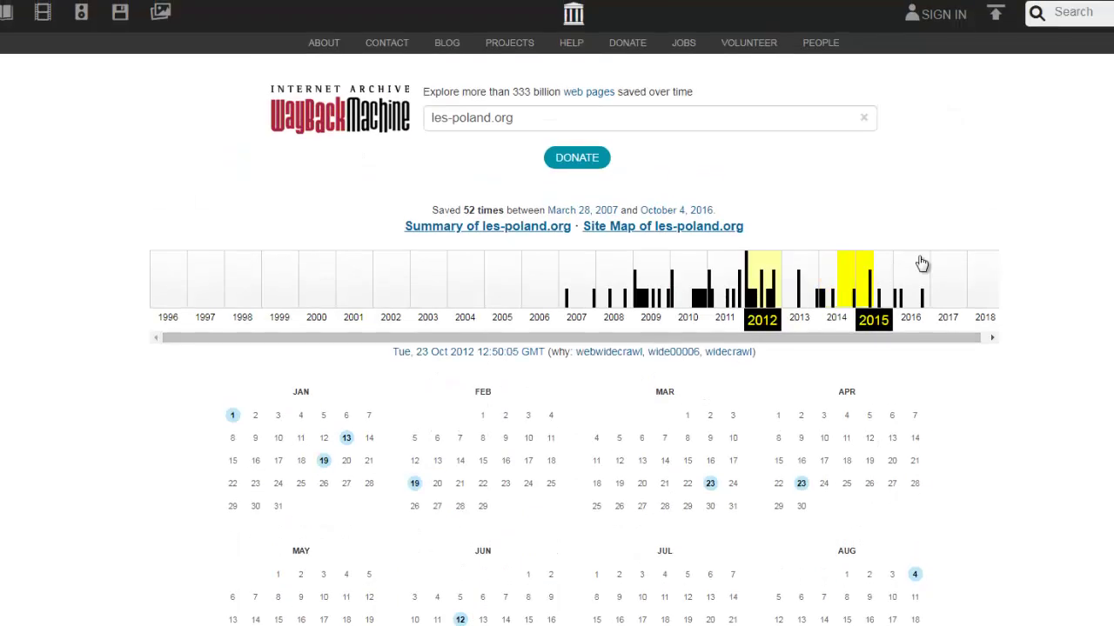
left_click(910, 282)
scroll(888, 527, "down", 1)
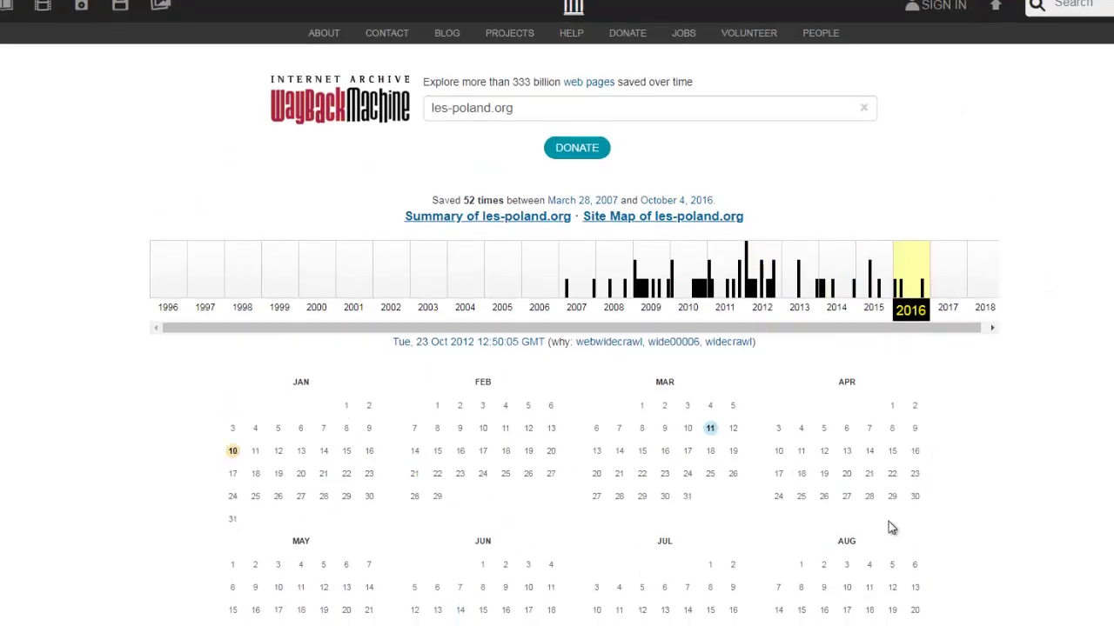
scroll(892, 527, "down", 4)
mouse_move(457, 456)
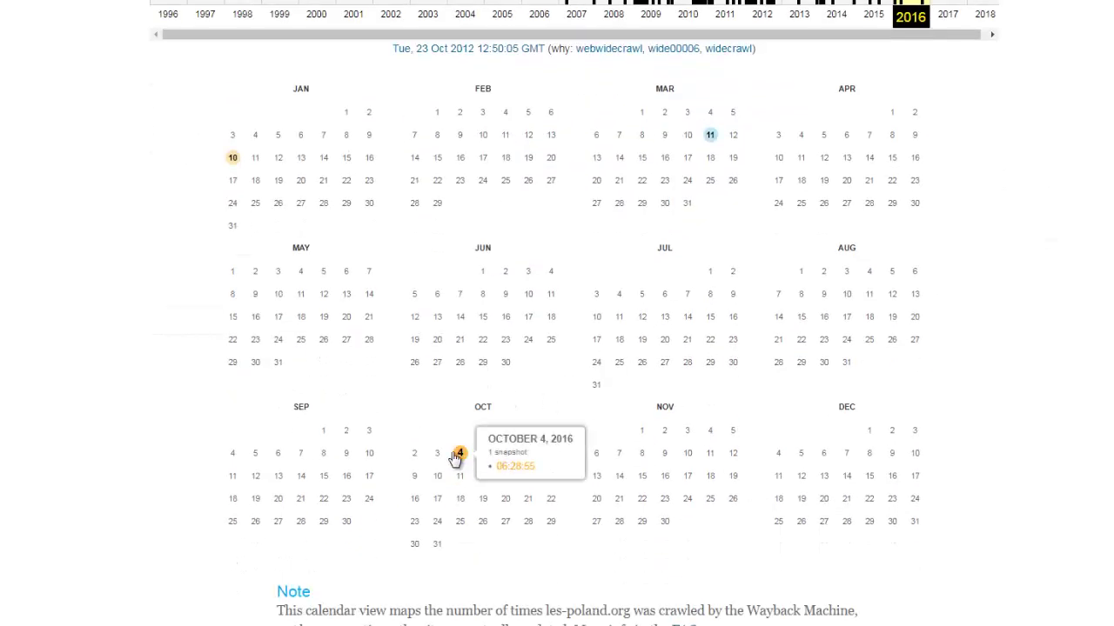
scroll(556, 500, "up", 3)
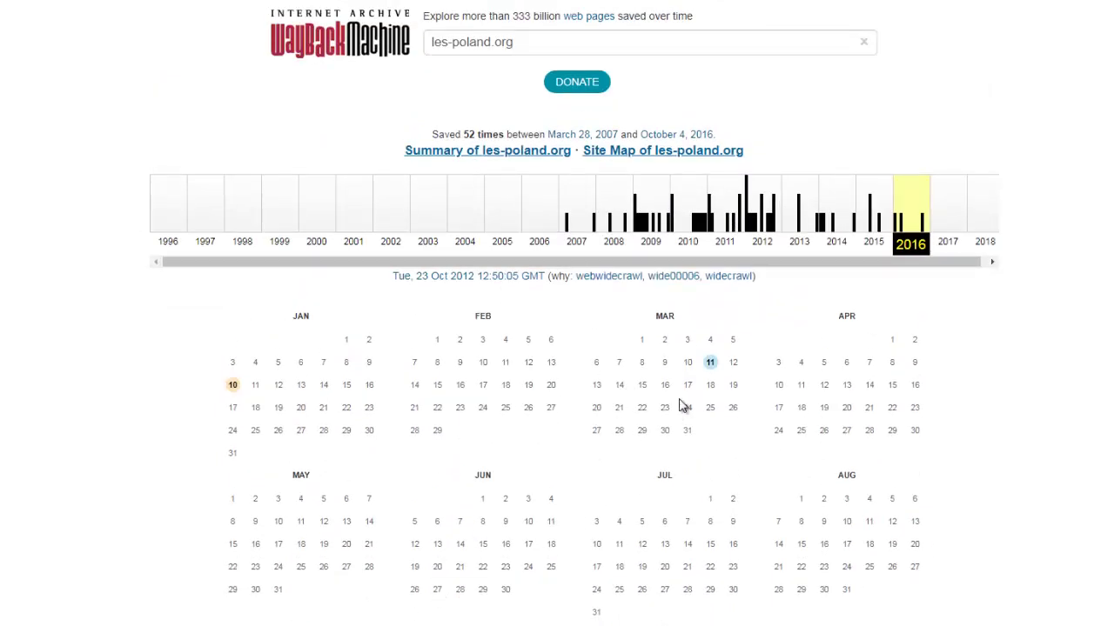
mouse_move(717, 376)
right_click(651, 376)
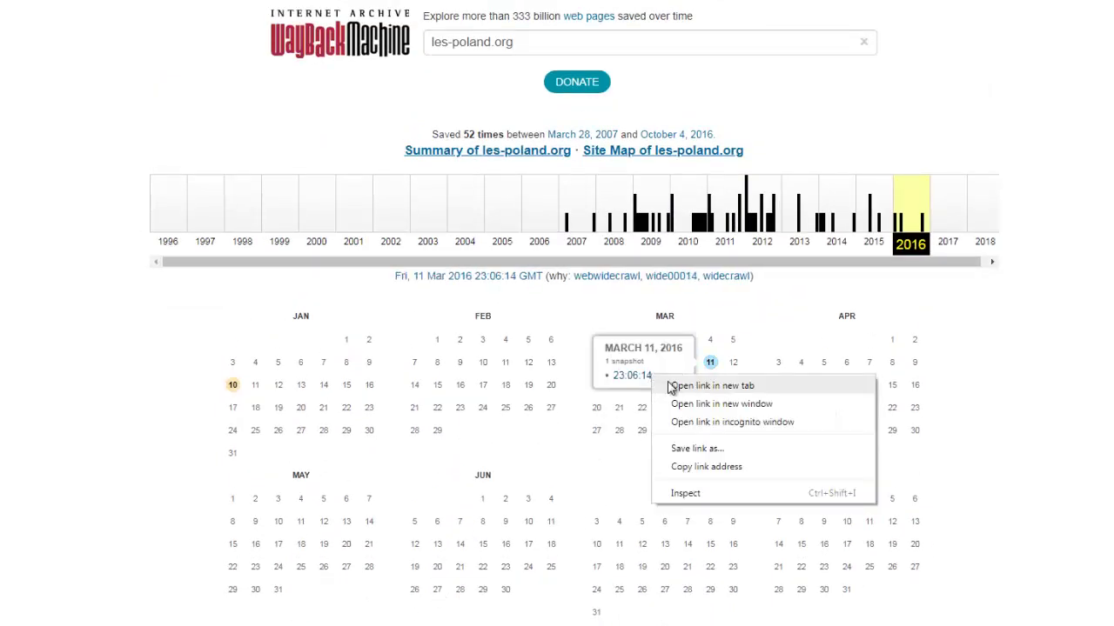
left_click(668, 387)
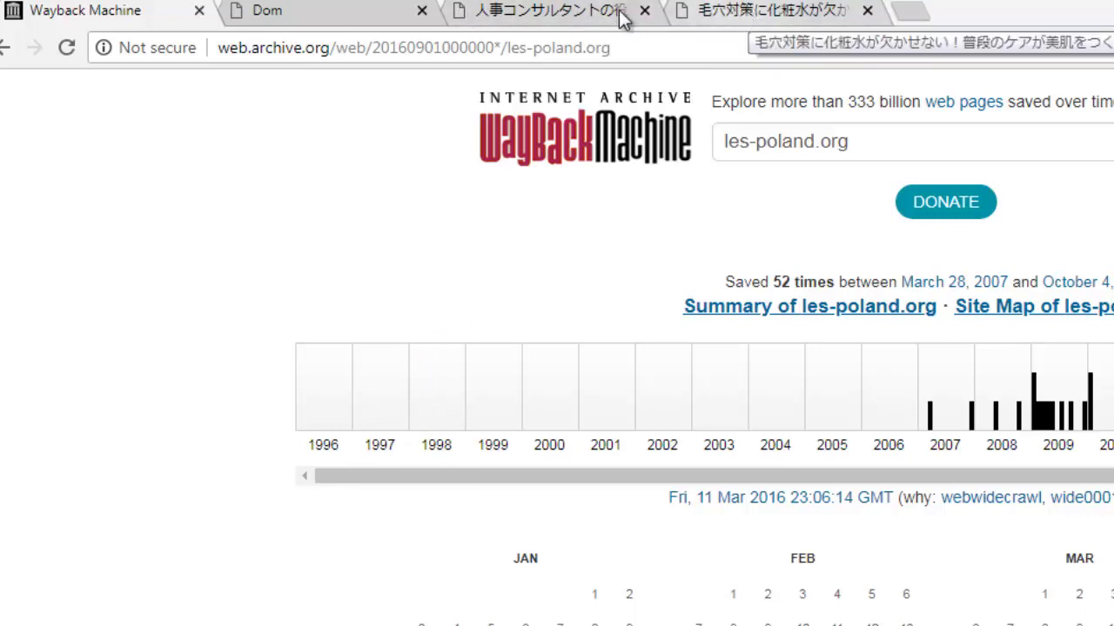
- Compare the content of the 2007, 2012 and 2016 snapshots of les-poland.org for changes in topic and language
left_click(337, 10)
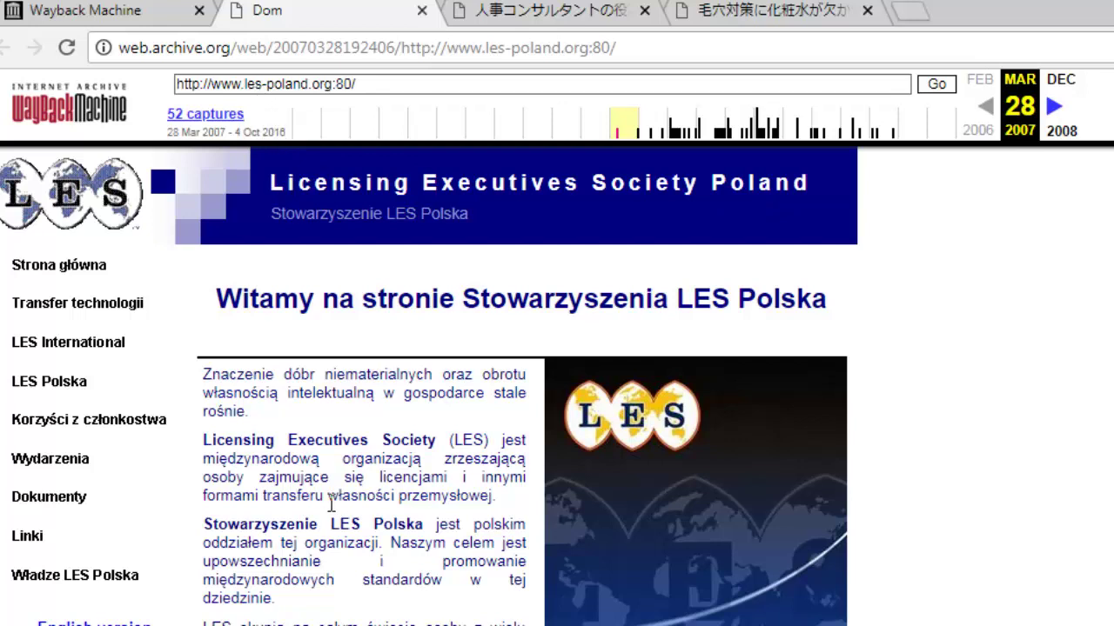
left_click(509, 10)
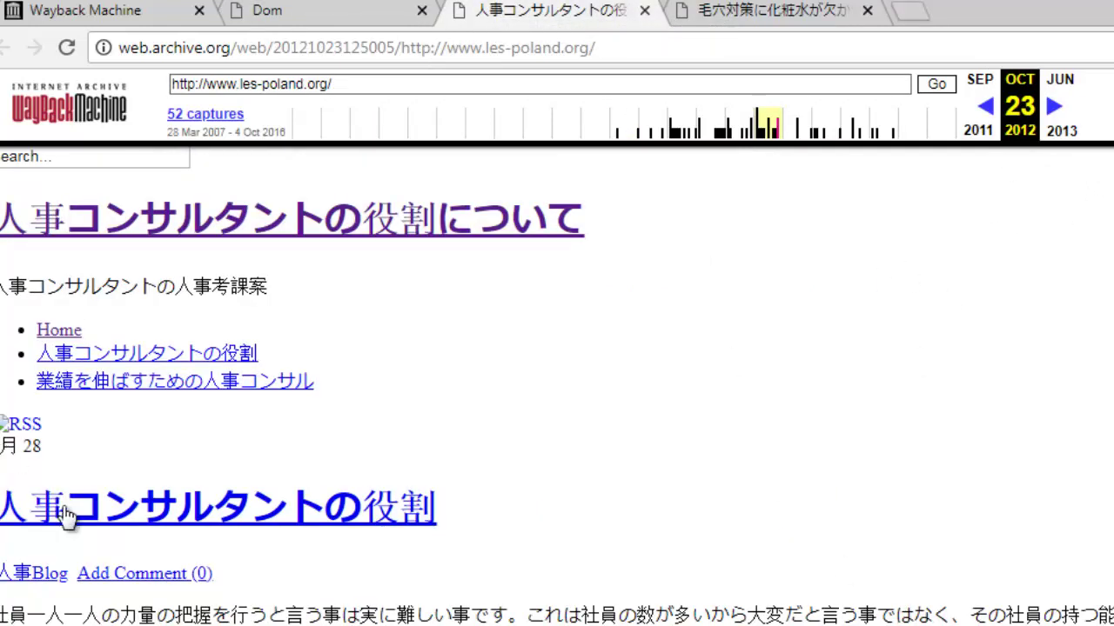
scroll(67, 517, "down", 10)
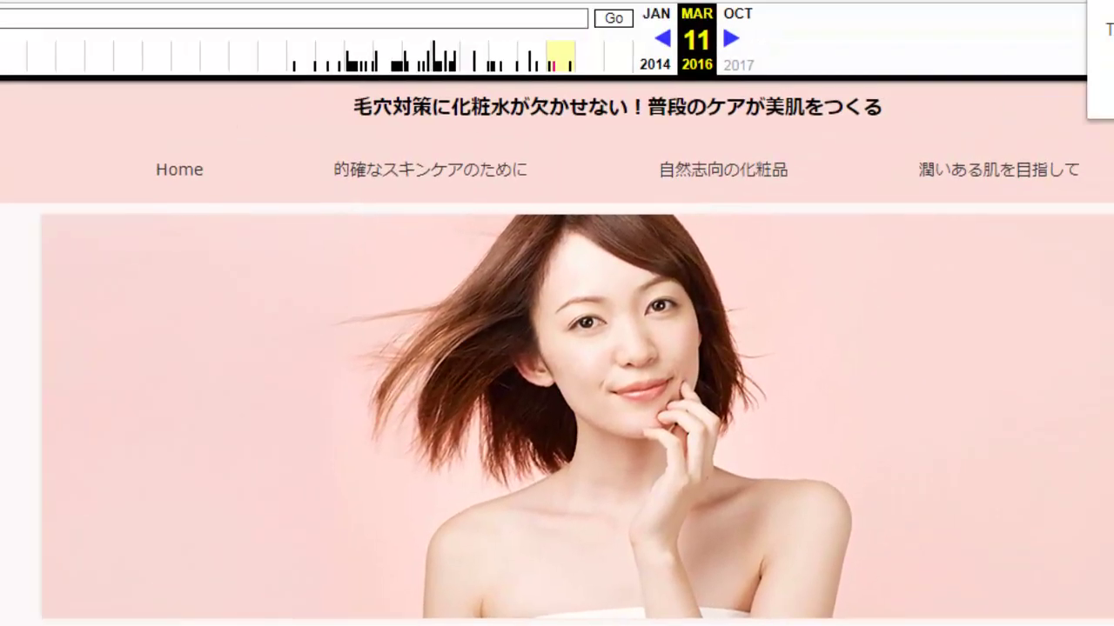
scroll(557, 348, "down", 1)
scroll(434, 323, "down", 10)
scroll(507, 586, "down", 5)
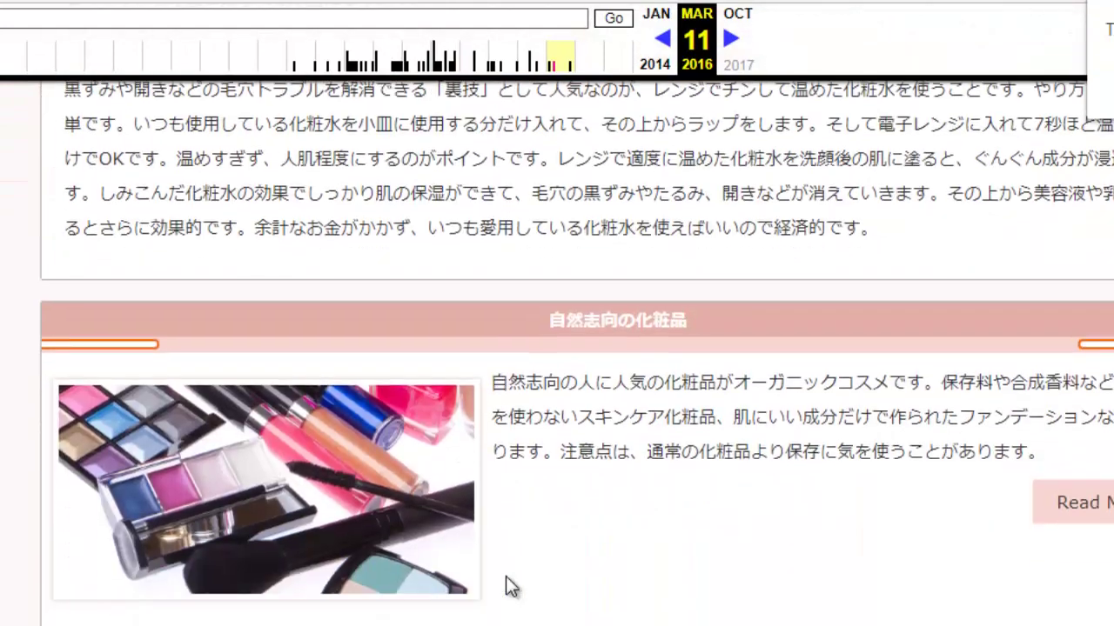
scroll(577, 353, "up", 5)
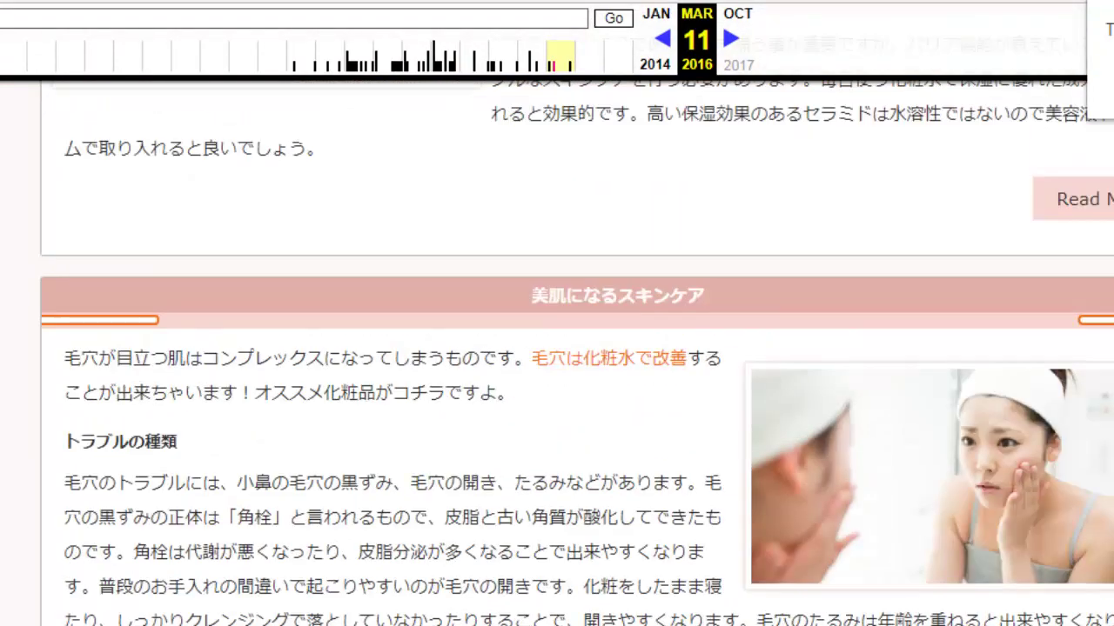
scroll(590, 513, "up", 10)
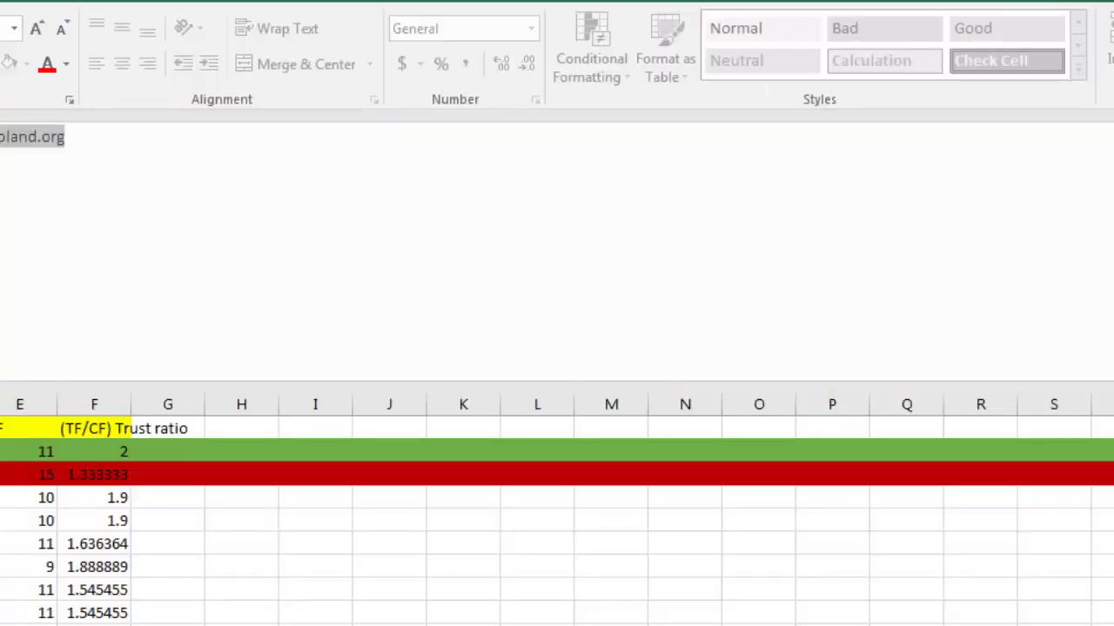
- Fill the whole les-poland.org row of the spreadsheet with dark red to mark it as rejected
left_click(87, 497)
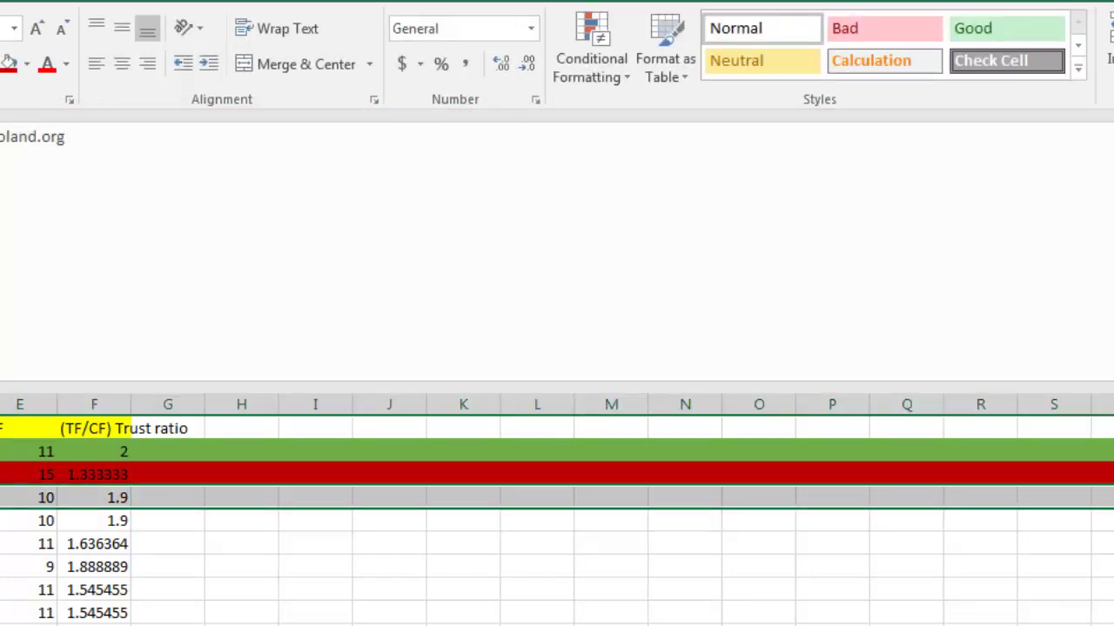
left_click(9, 63)
left_click(315, 623)
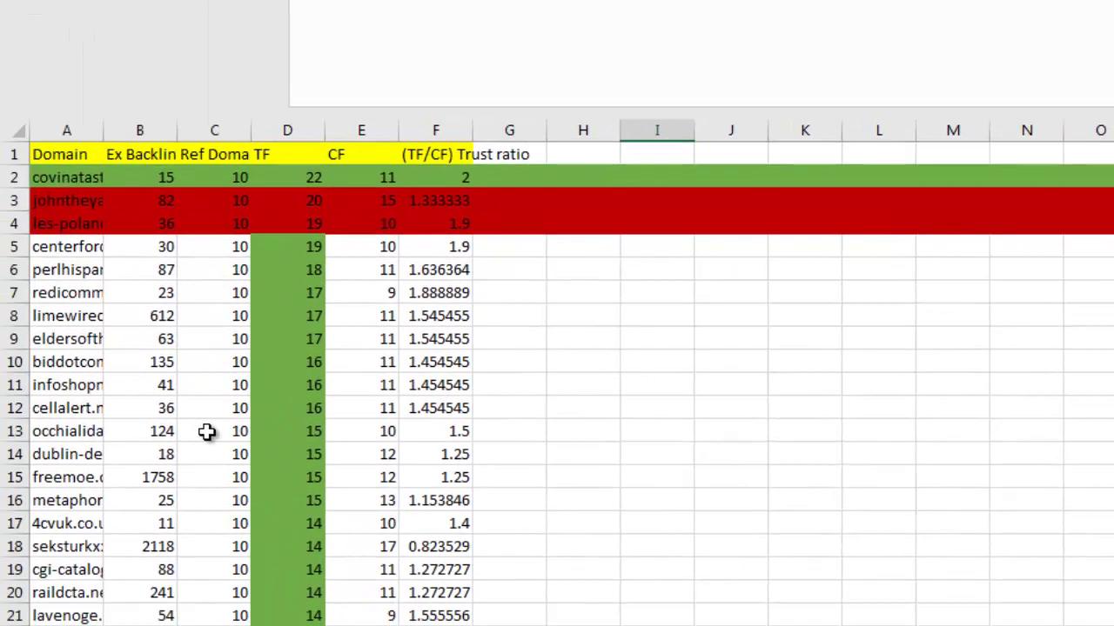
- Review the trust ratio, backlink, referring domain and TF values of the listed domains in the spreadsheet
left_click(442, 412)
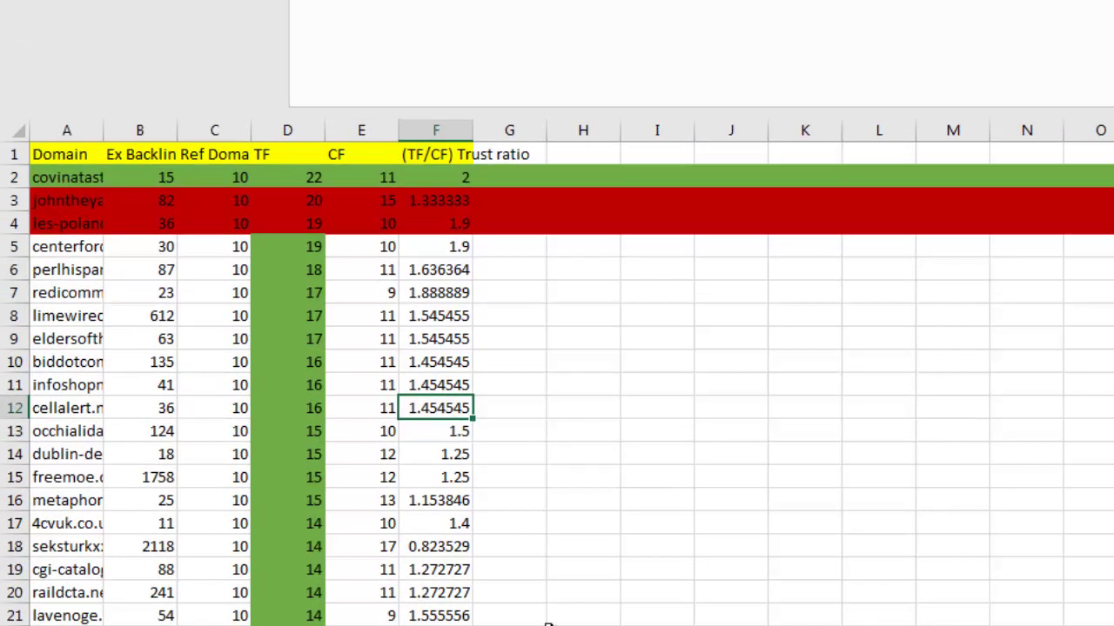
left_click(445, 495)
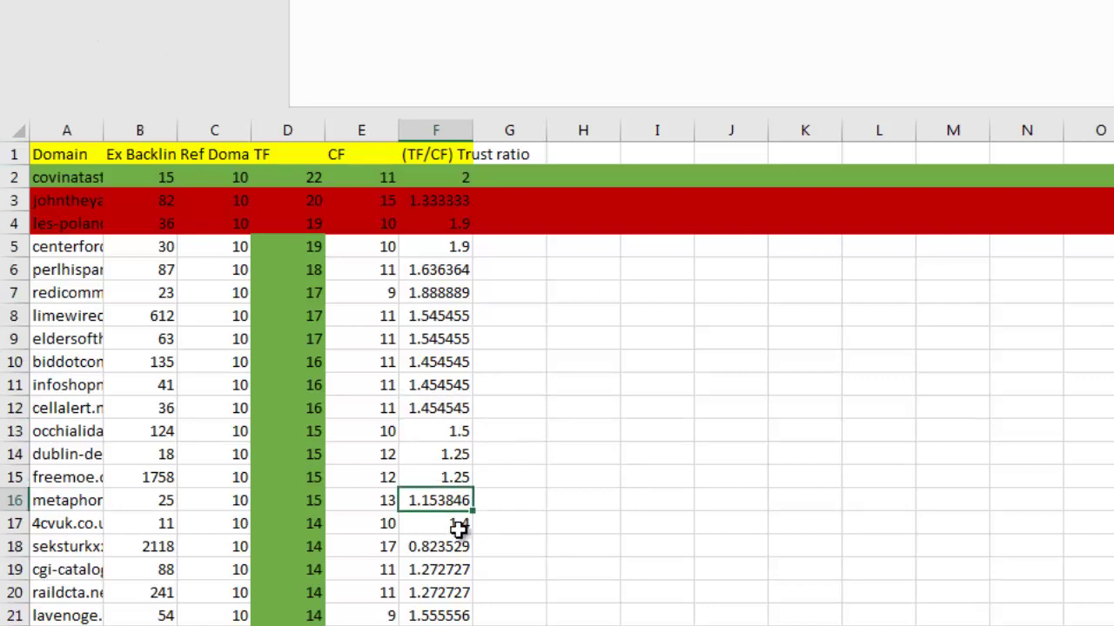
left_click(818, 462)
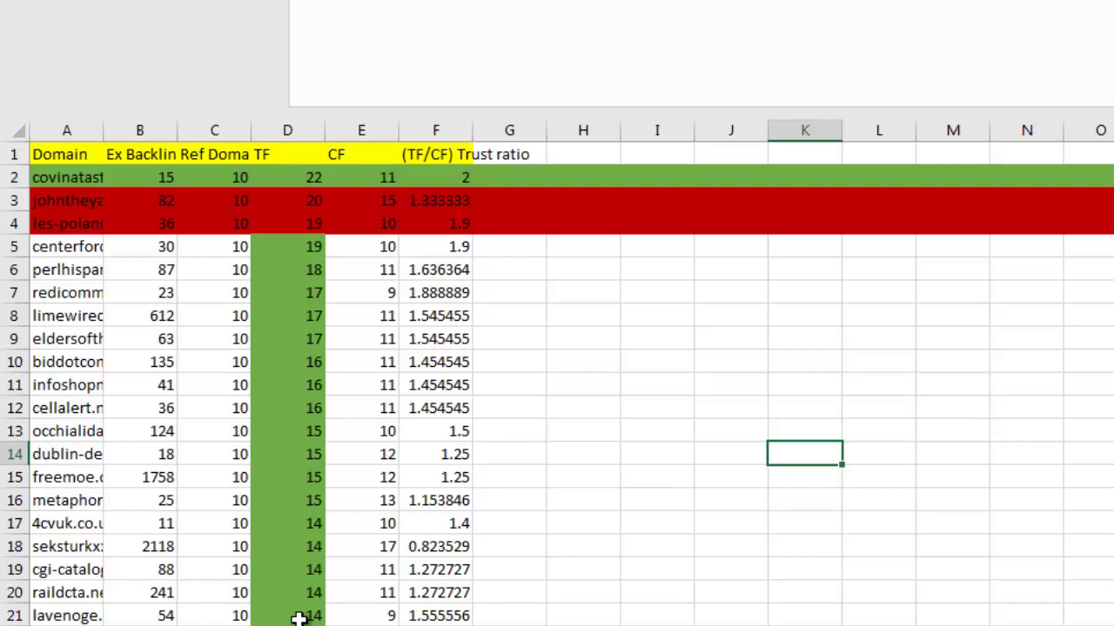
left_click(435, 313)
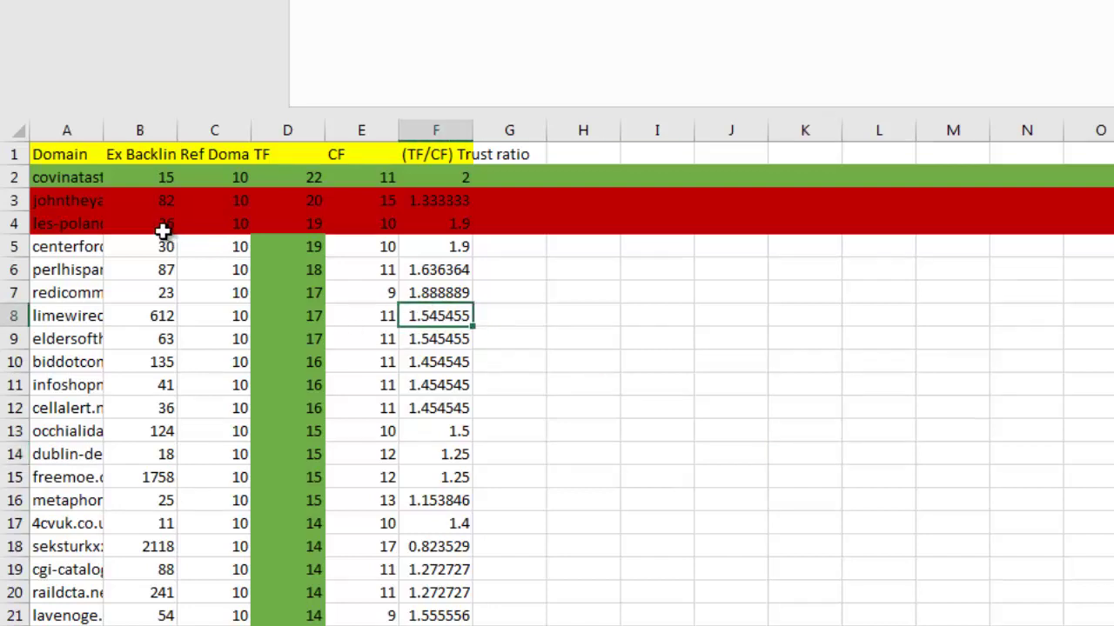
left_click(152, 201)
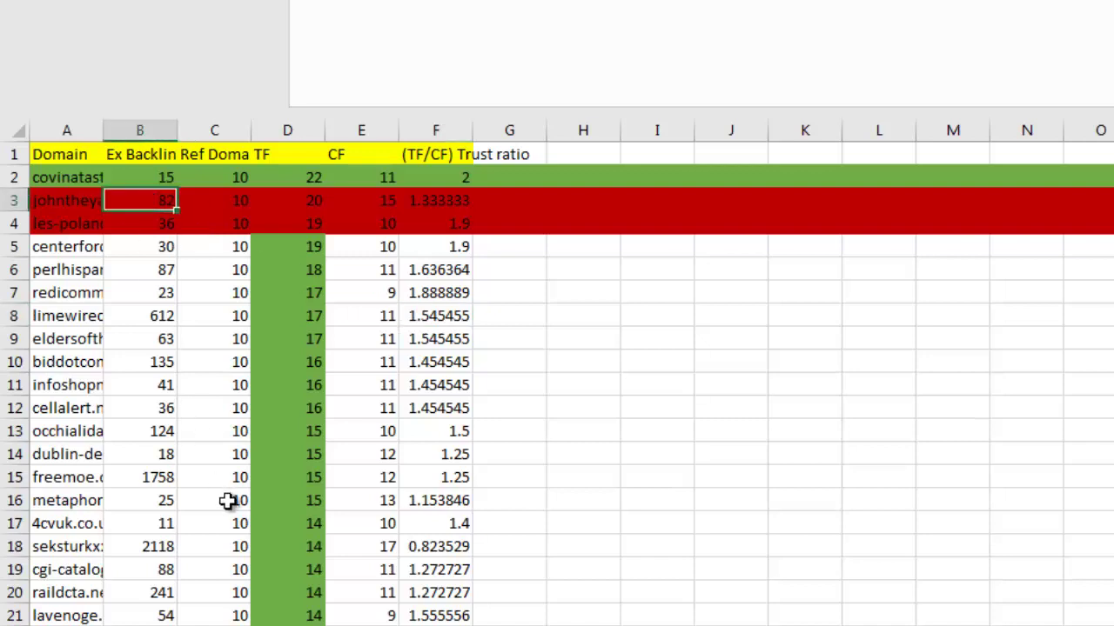
left_click(233, 318)
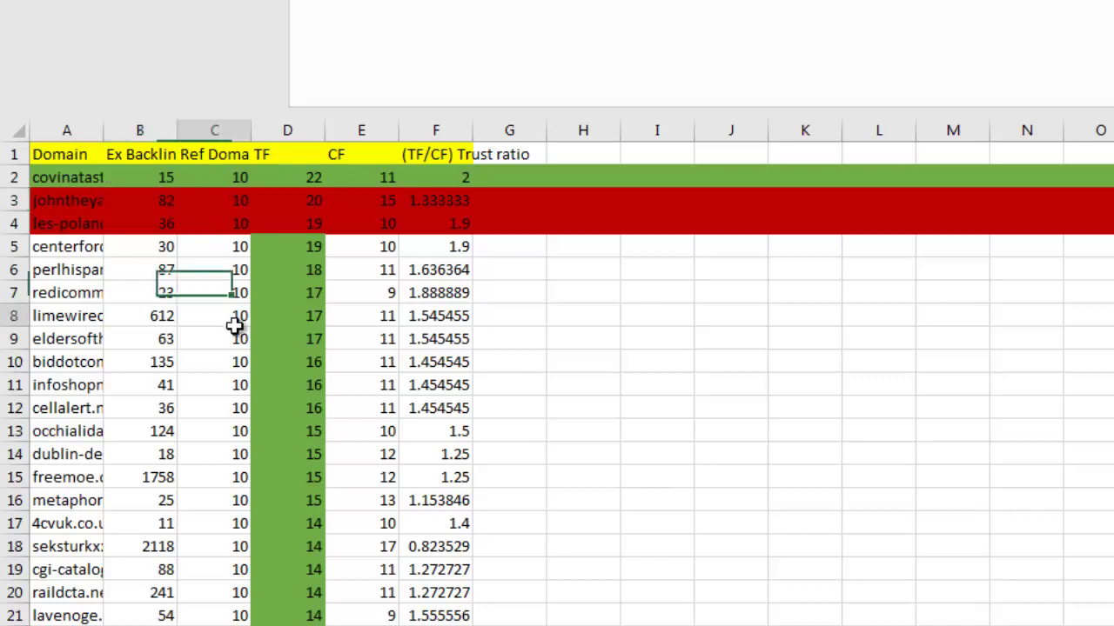
left_click_drag(290, 205, 293, 447)
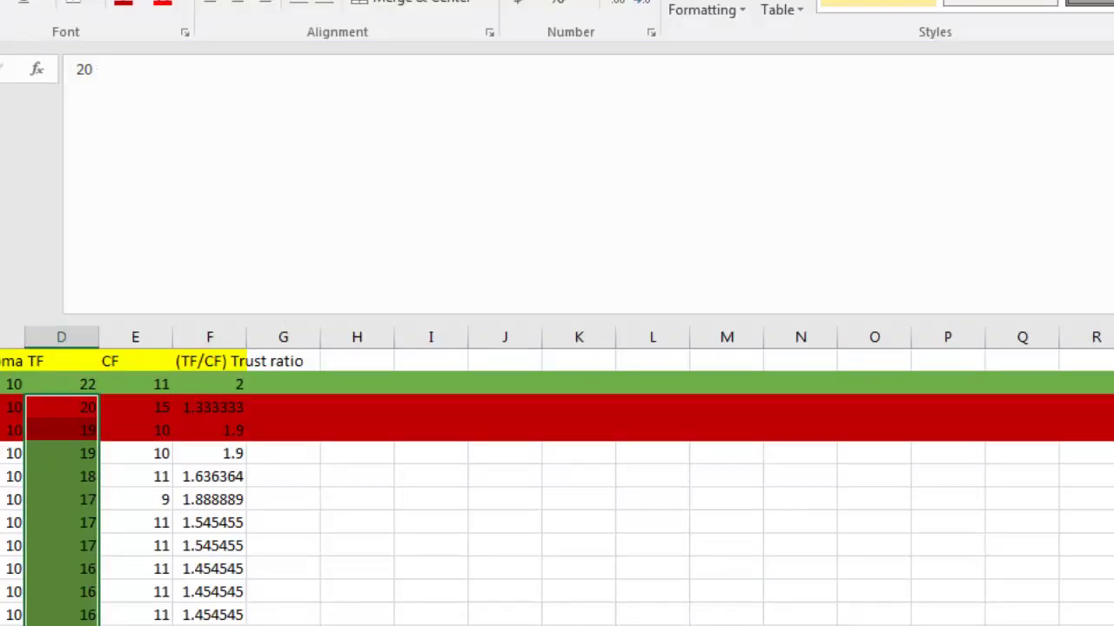
left_click(2, 482)
left_click_drag(304, 74, 76, 70)
key("ctrl+c")
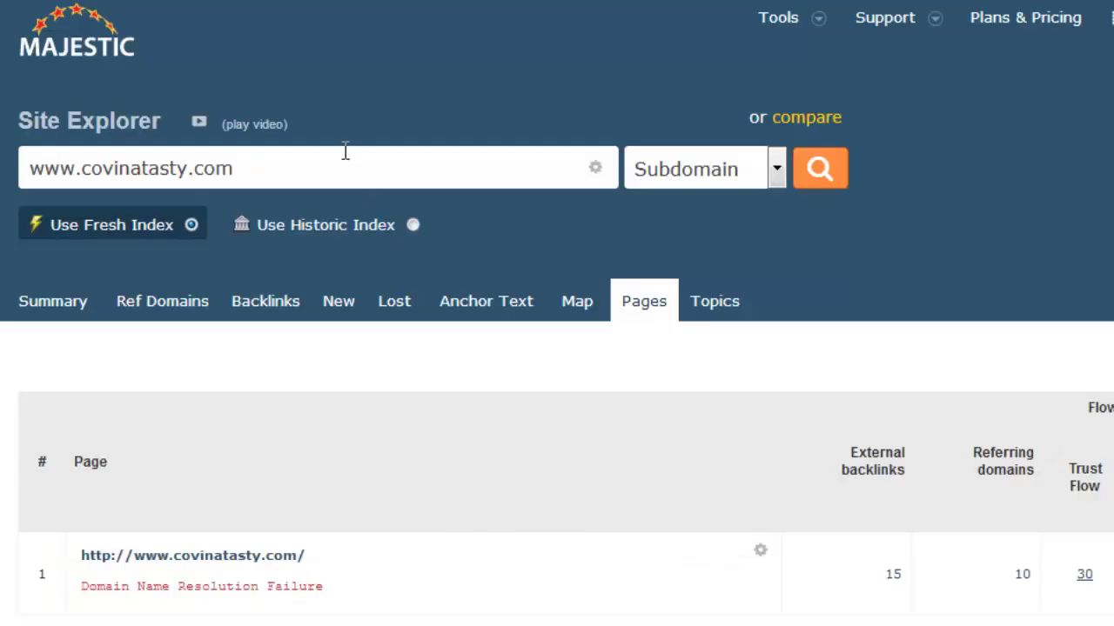
left_click_drag(345, 151, 26, 167)
key("ctrl+v")
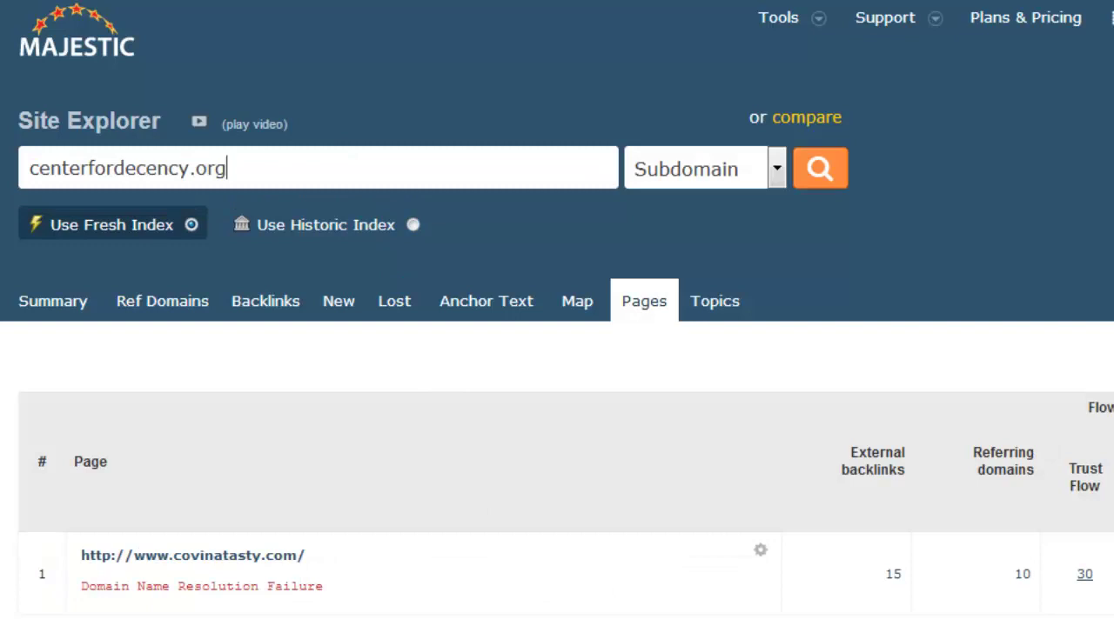
key("Return")
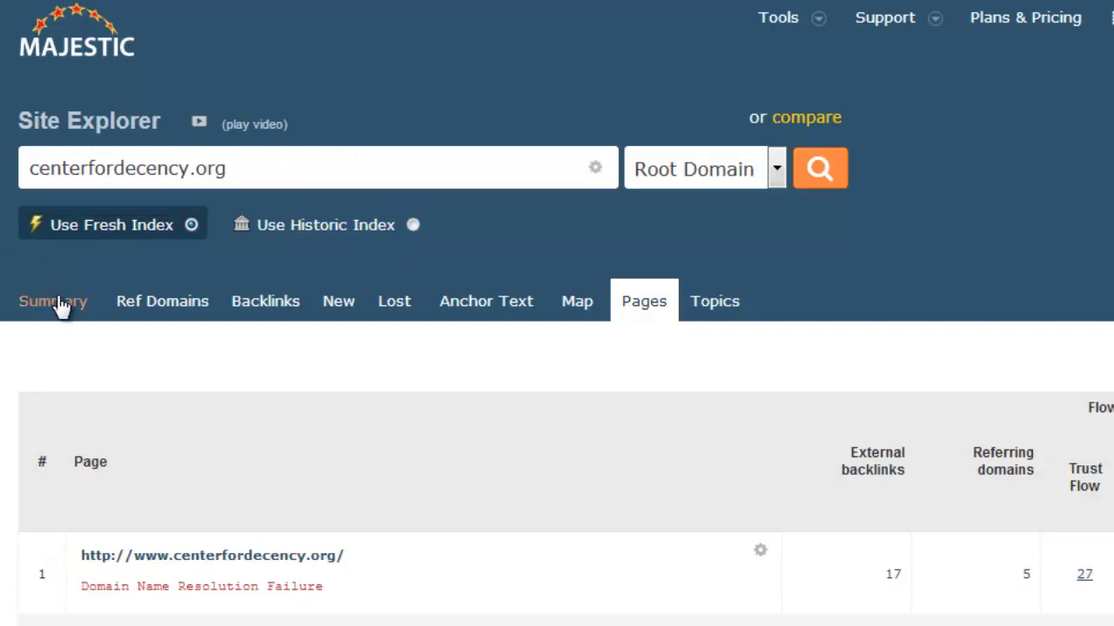
- Check the Majestic summary metrics and the anchor text word cloud for centerfordecency.org
left_click(61, 305)
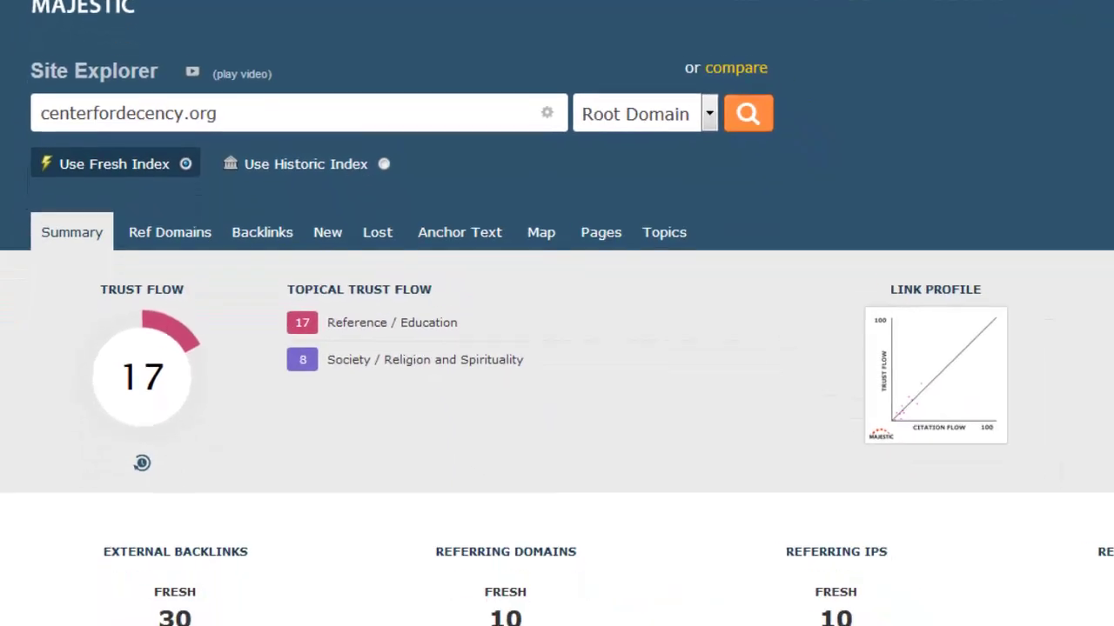
left_click(507, 304)
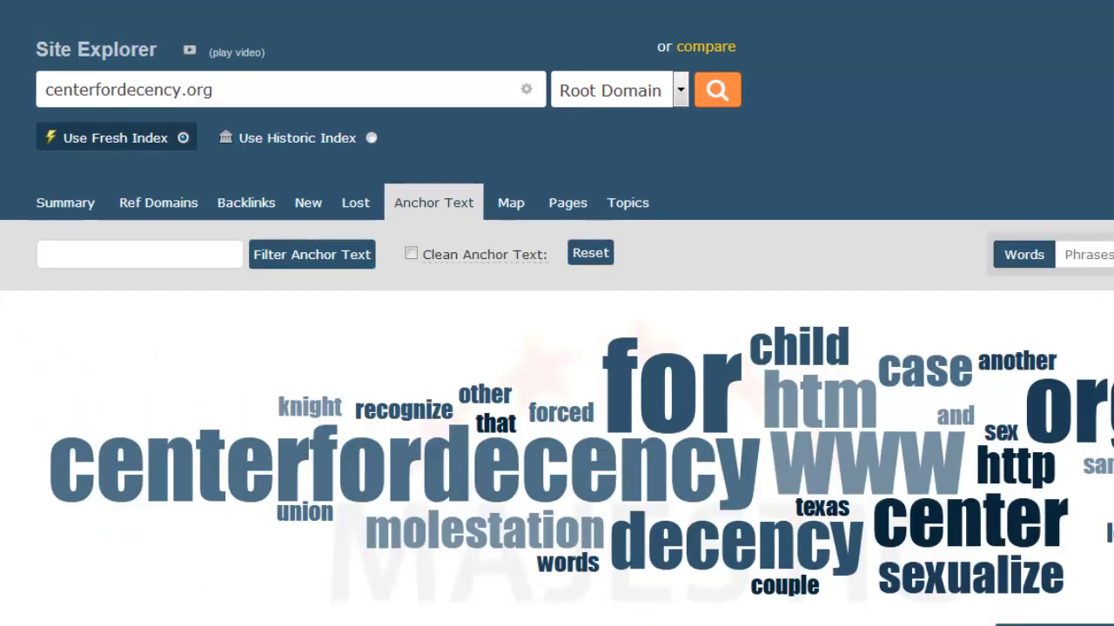
scroll(857, 522, "down", 2)
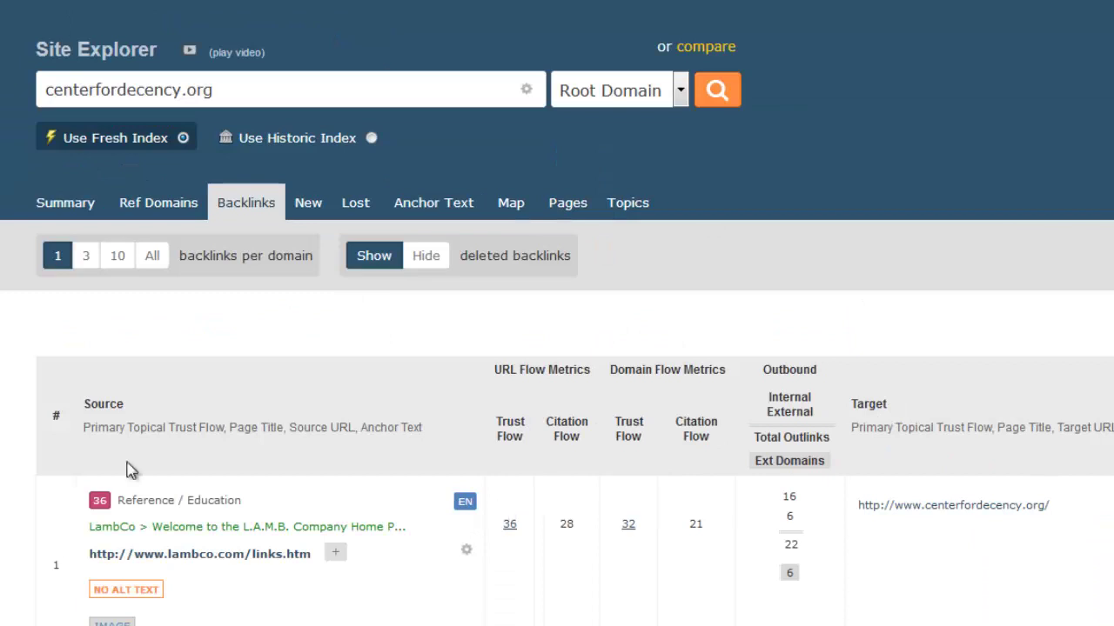
- Hide the deleted backlinks of centerfordecency.org and examine the remaining backlinks' sources, anchor texts and flow metrics
left_click(420, 261)
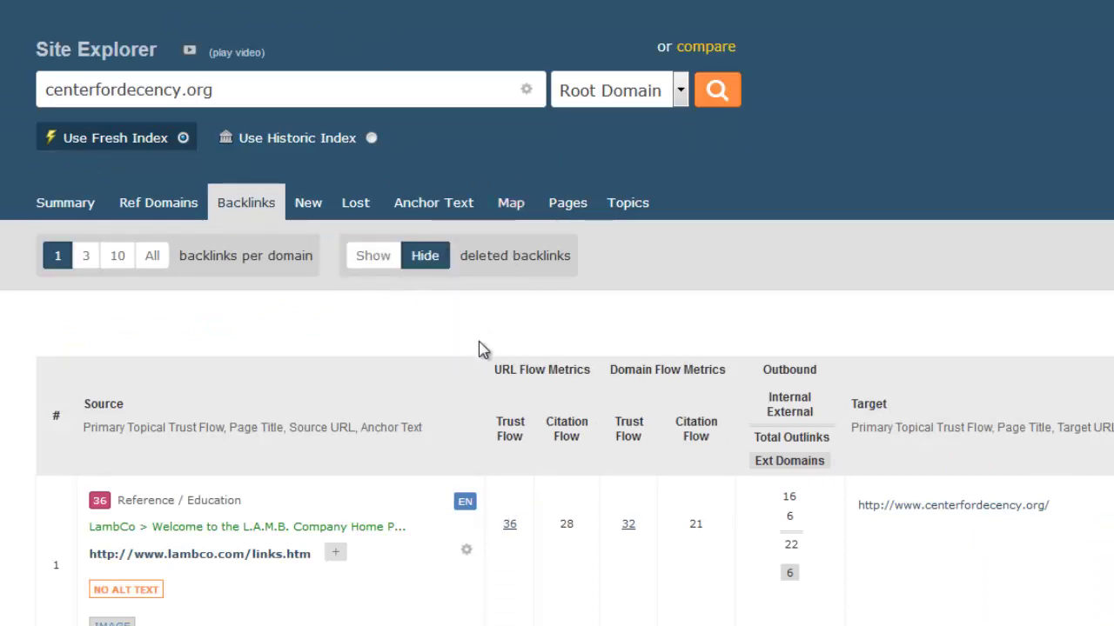
scroll(470, 357, "down", 3)
scroll(444, 39, "up", 3)
scroll(418, 261, "down", 3)
scroll(410, 415, "down", 1)
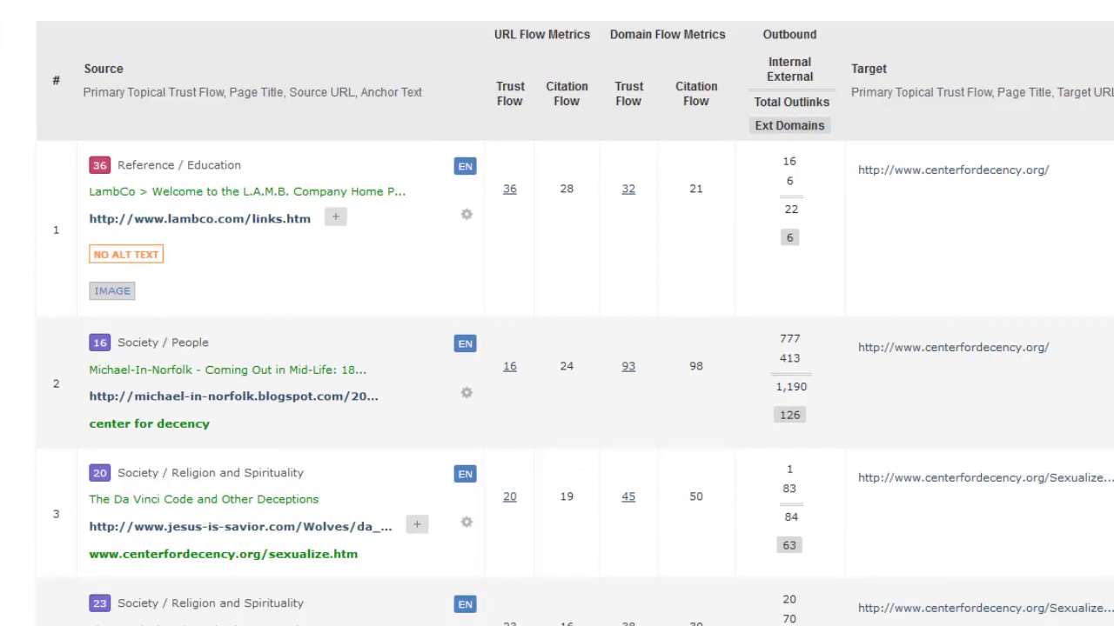
scroll(300, 519, "up", 2)
scroll(300, 520, "down", 5)
scroll(298, 516, "up", 4)
scroll(557, 480, "down", 10)
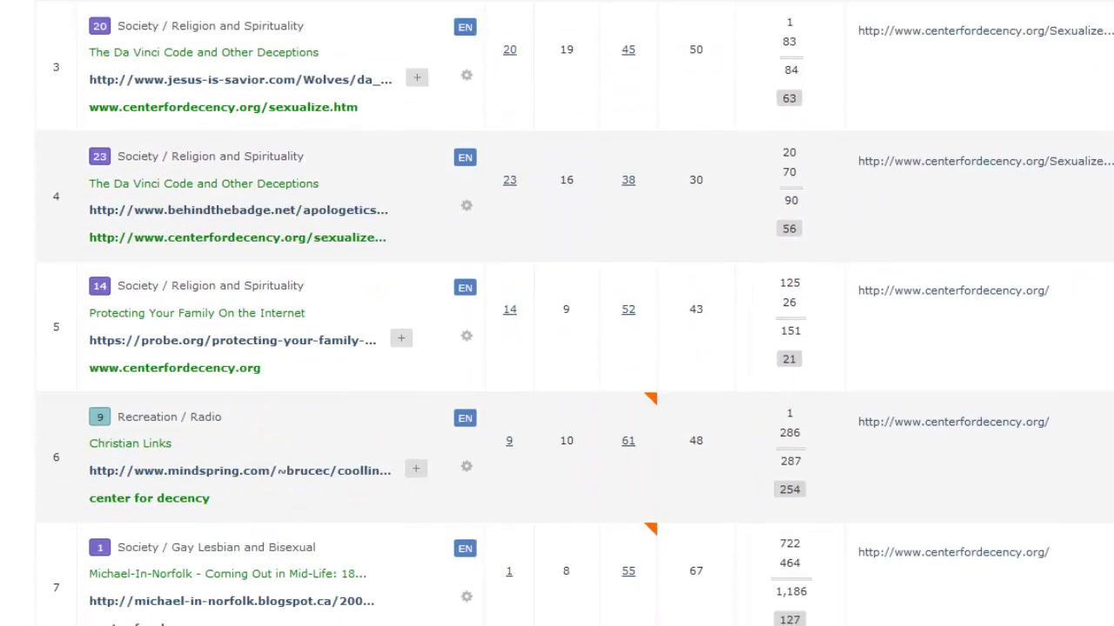
scroll(490, 583, "up", 8)
scroll(511, 79, "up", 5)
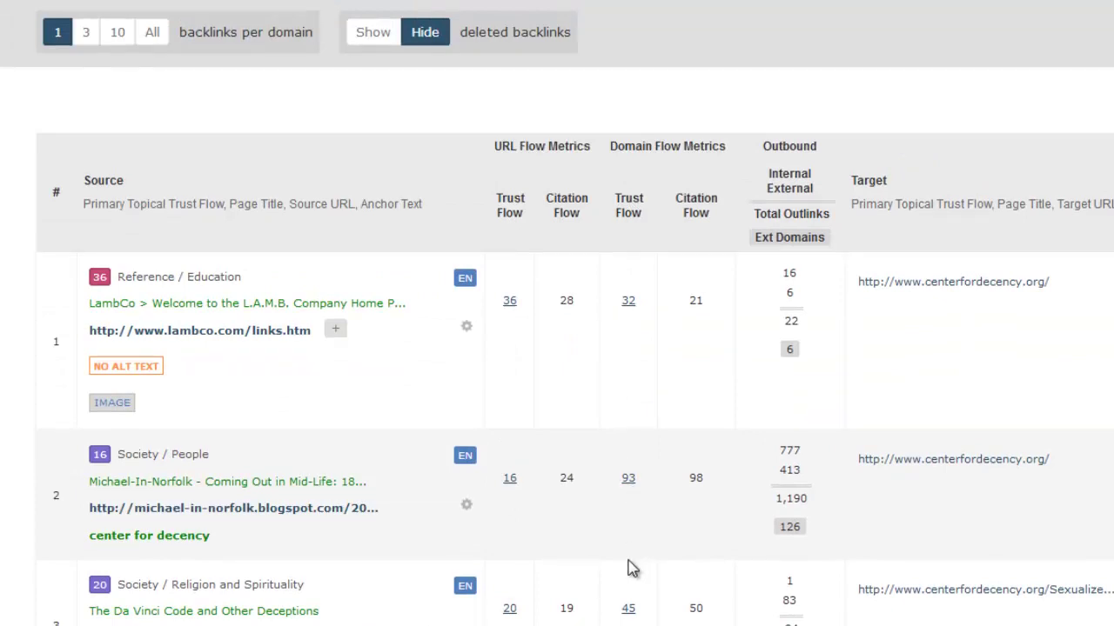
scroll(629, 570, "down", 5)
scroll(631, 548, "up", 3)
scroll(631, 535, "up", 2)
scroll(524, 586, "down", 3)
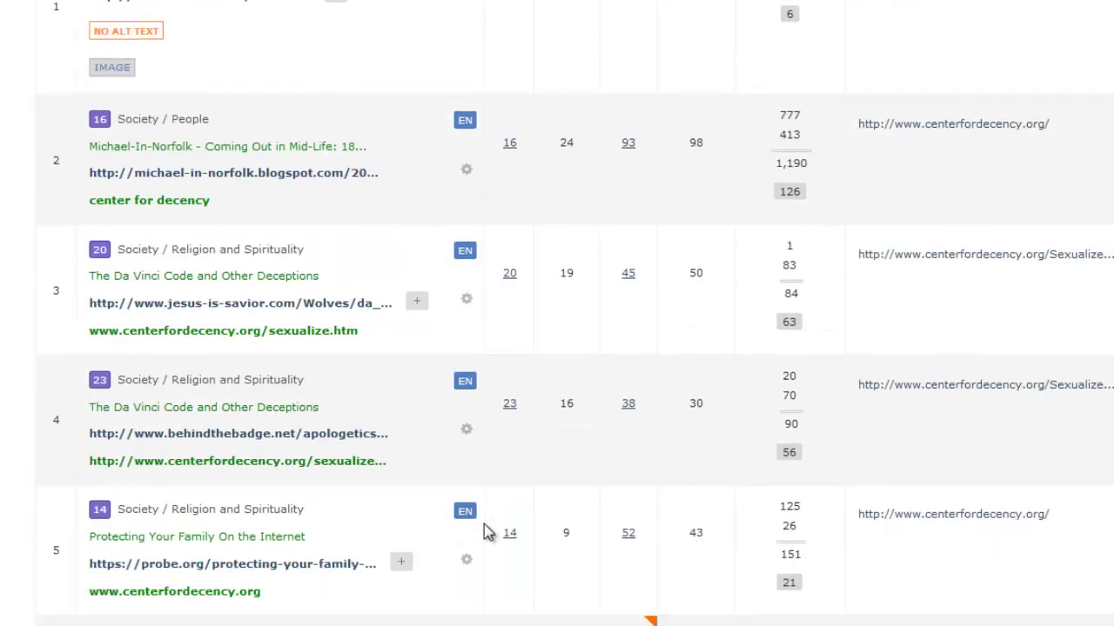
- Finish checking the backlinks of centerfordecency.org and examine the external backlinks, referring domains and flow metrics of its individual pages
scroll(499, 551, "down", 4)
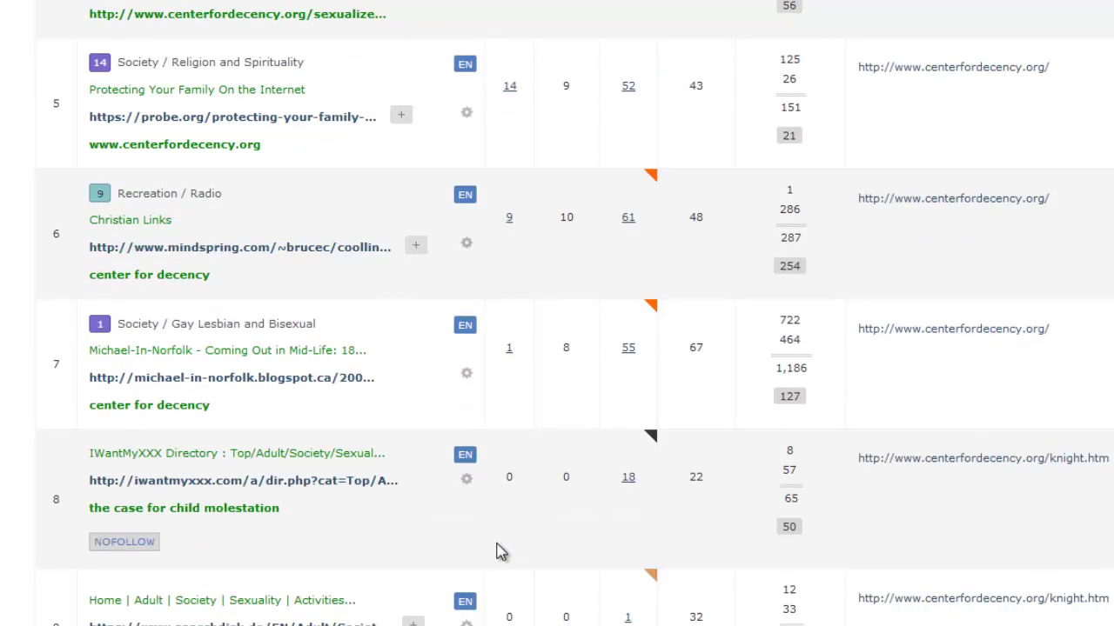
scroll(500, 552, "up", 10)
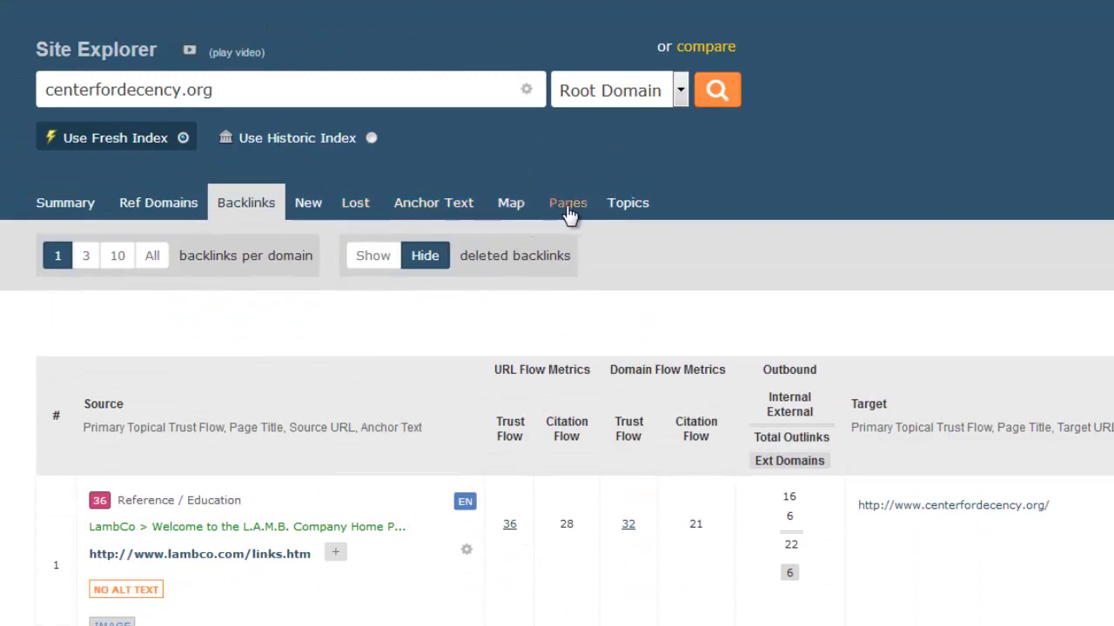
left_click(567, 204)
scroll(374, 351, "down", 3)
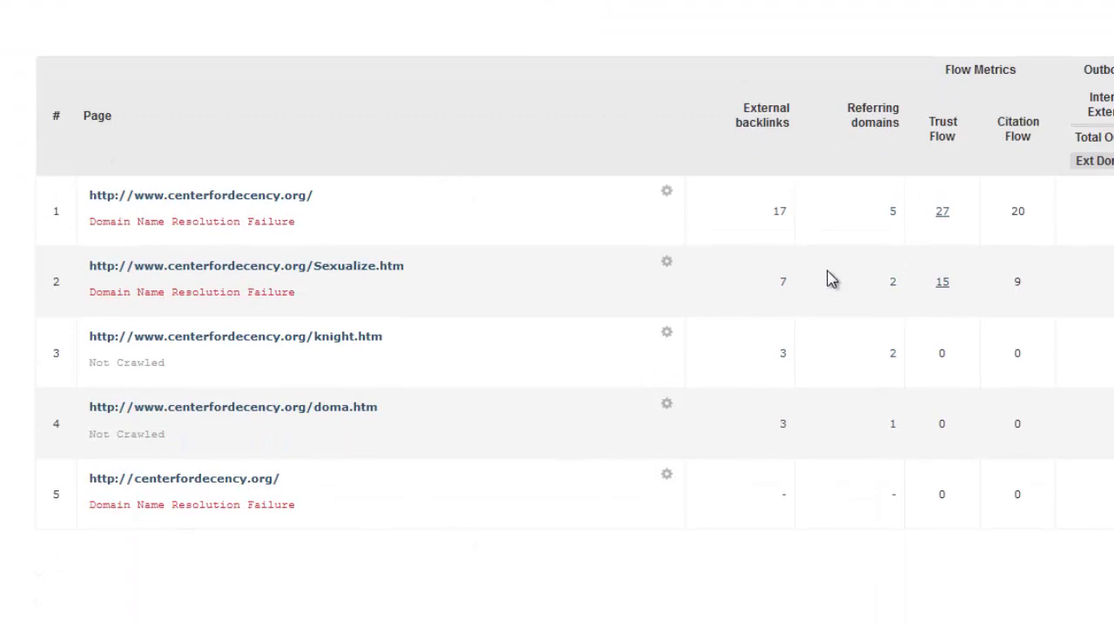
left_click_drag(741, 213, 757, 462)
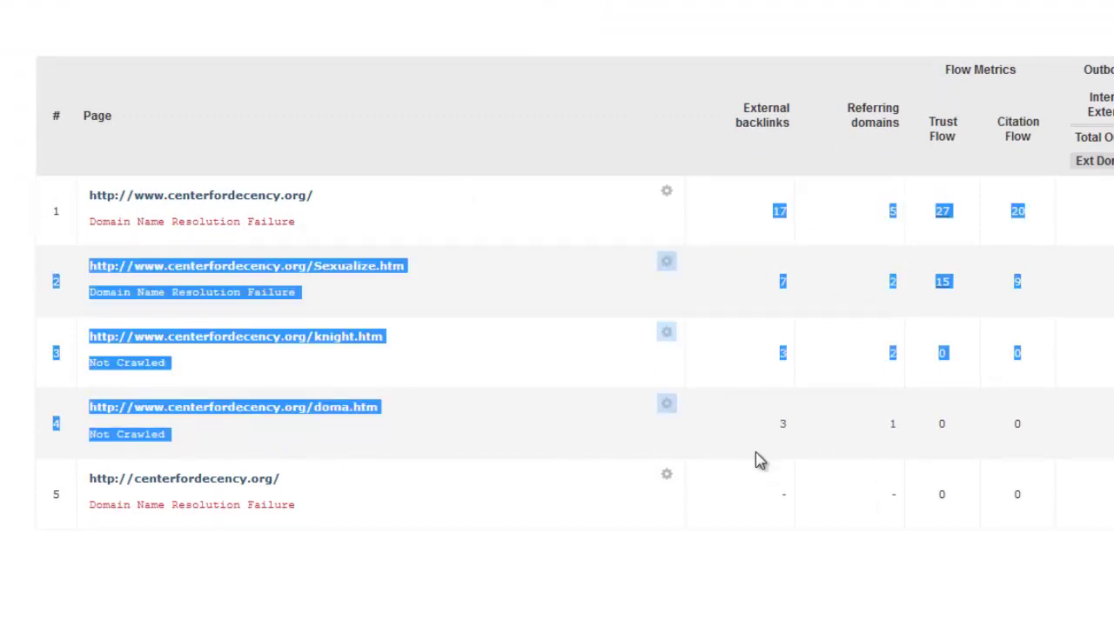
left_click(766, 449)
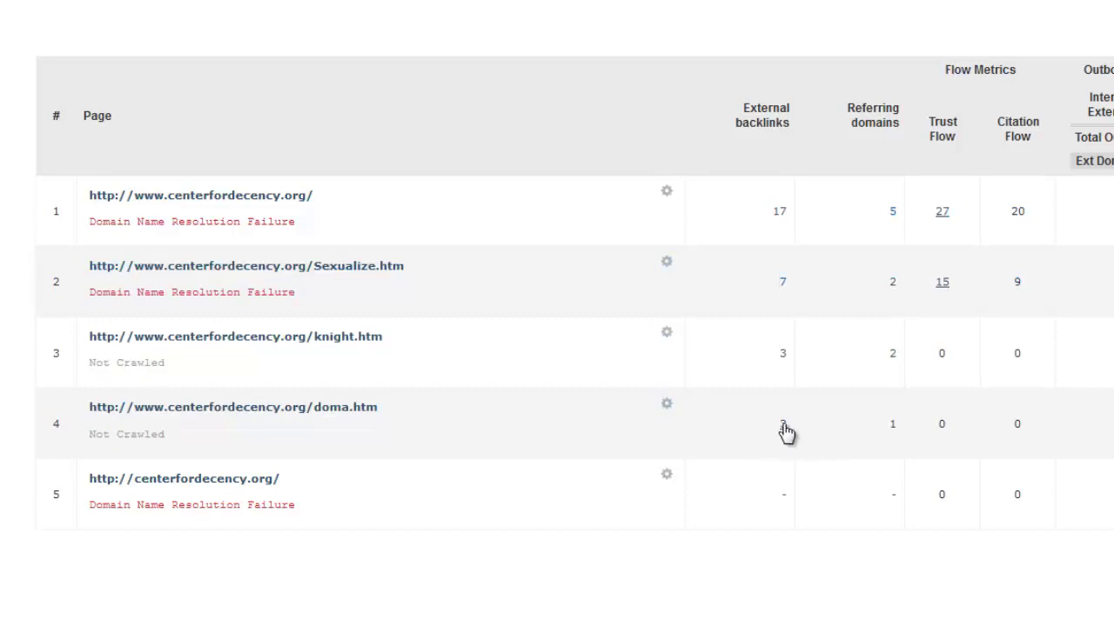
double_click(785, 432)
left_click_drag(895, 199, 896, 418)
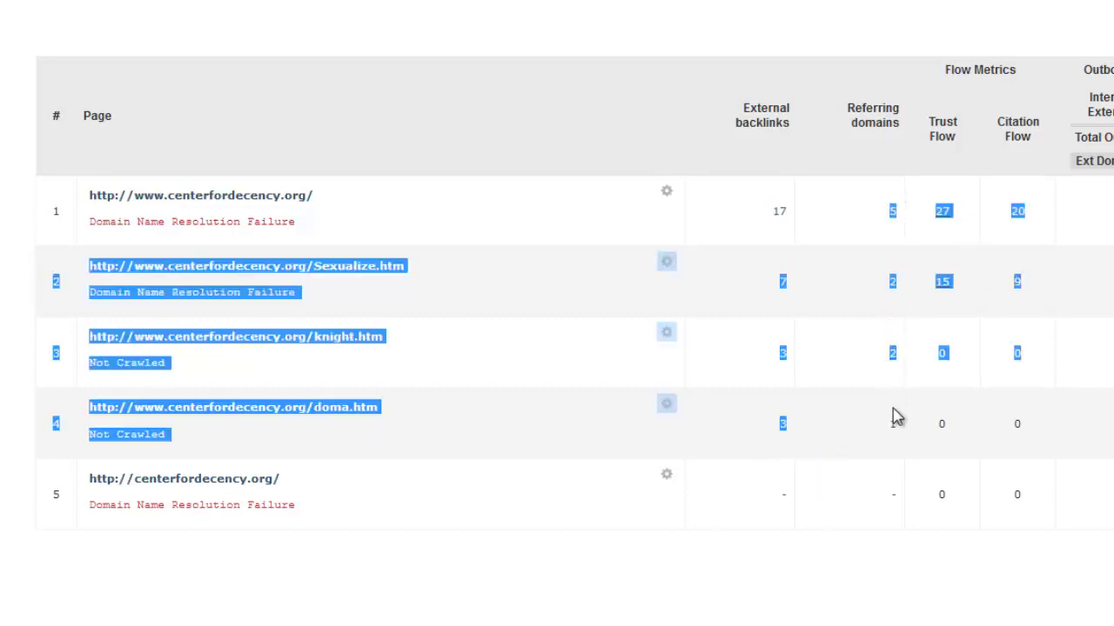
left_click(981, 223)
mouse_move(966, 205)
left_mouse_down()
mouse_move(965, 292)
mouse_move(968, 204)
left_mouse_up()
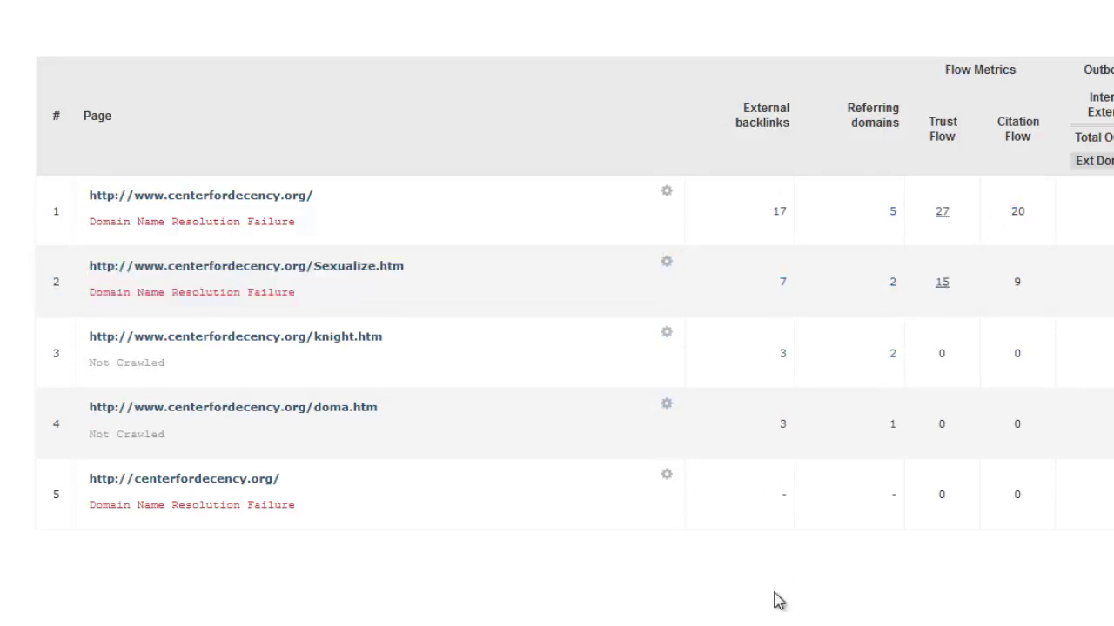
scroll(720, 583, "up", 1)
scroll(720, 583, "up", 1)
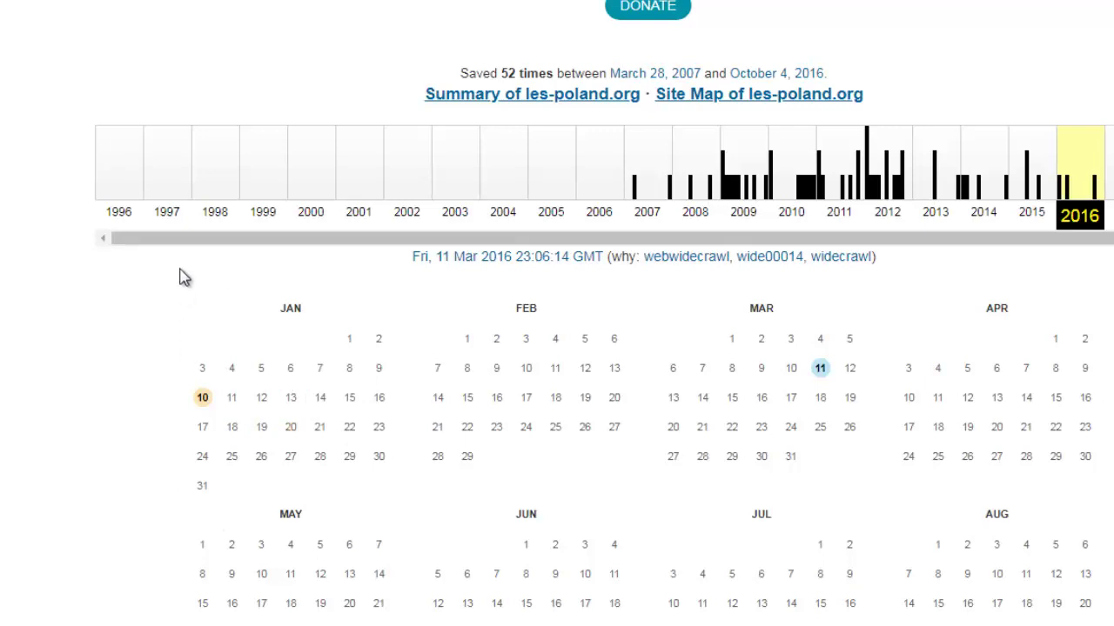
- Switch to the Wayback Machine and look over the 2016 capture calendar of les-poland.org
left_click_drag(184, 241, 142, 234)
scroll(59, 416, "down", 1)
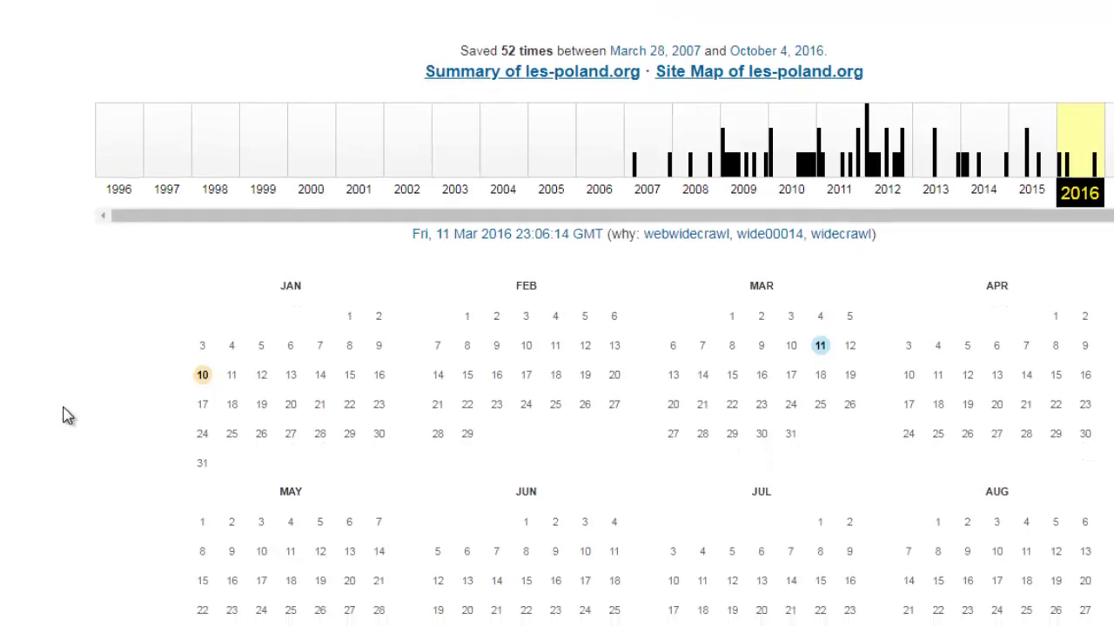